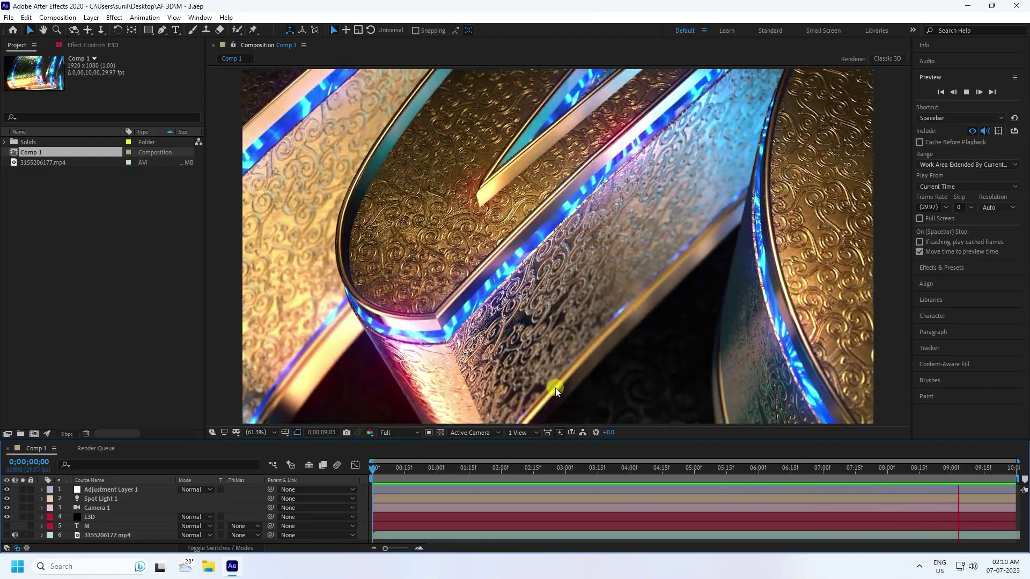
- Examine the Element scene setup of the finished project's E3D layer and return to the composition
left_click(90, 518)
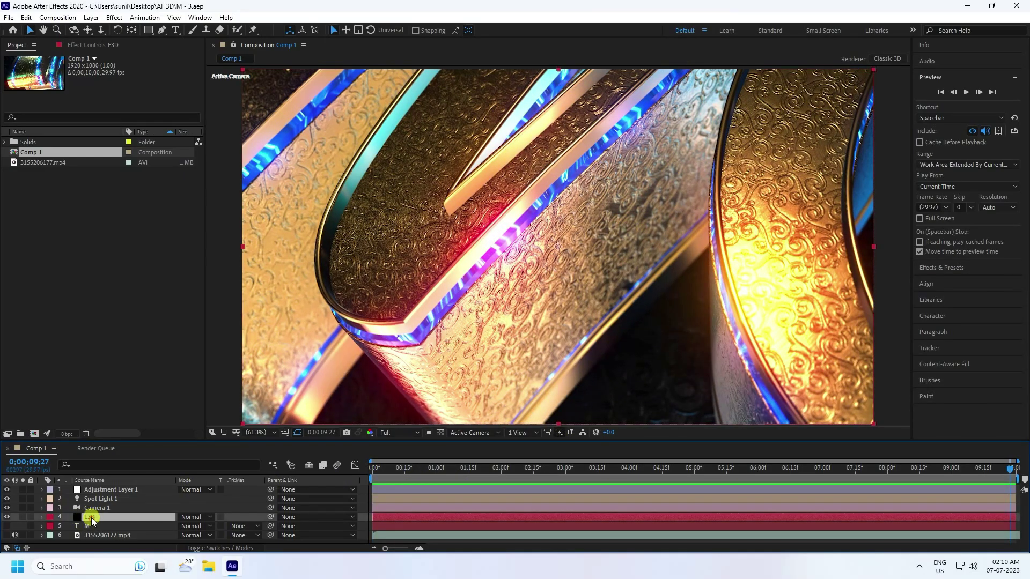
left_click(93, 45)
left_click(59, 90)
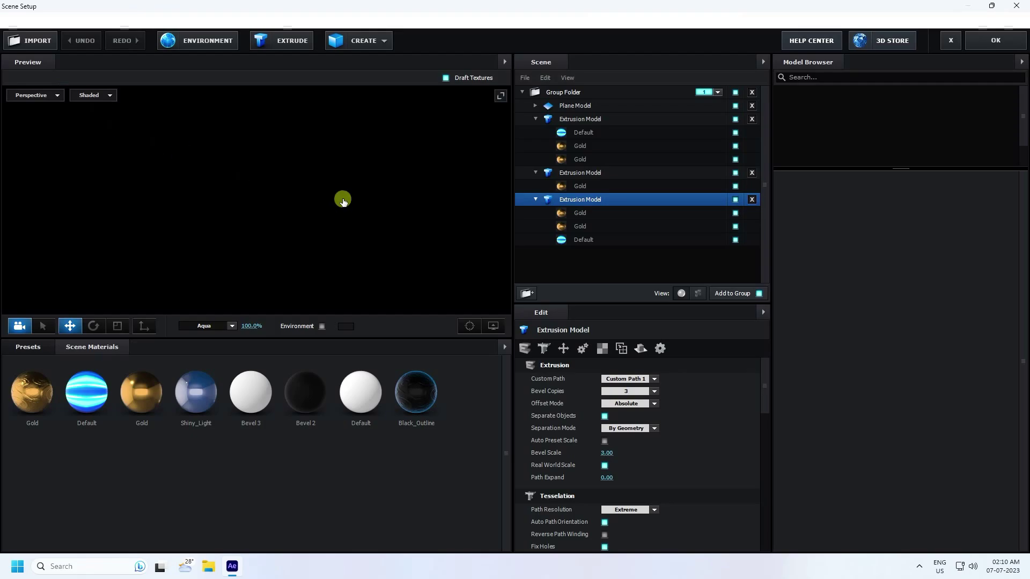
left_click_drag(339, 223, 361, 248)
left_click(995, 40)
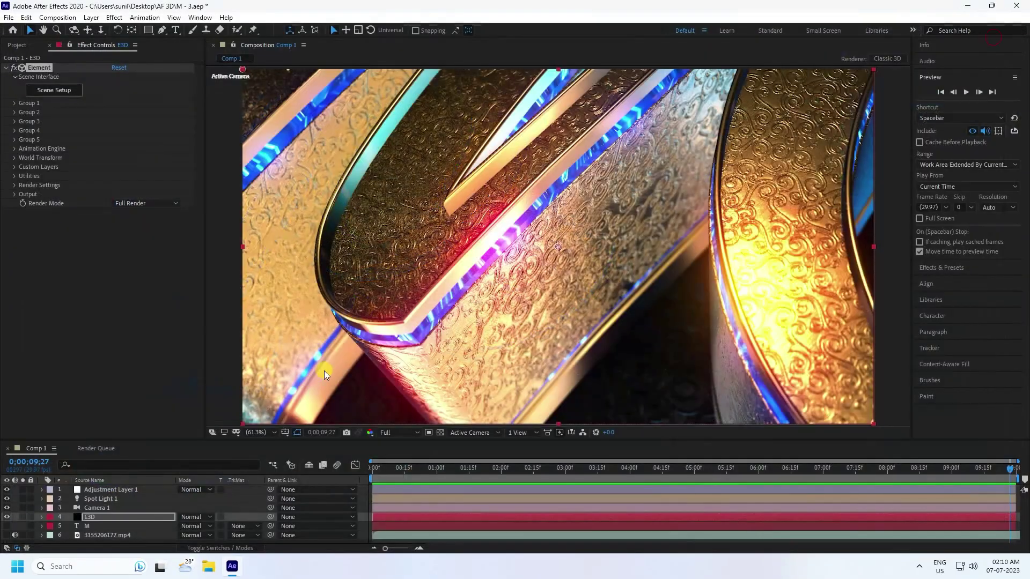
- Start a new project and create a 1920 x 1080 composition with the HDTV 1080 29.97 preset and a 10-second duration
left_click(8, 17)
mouse_move(72, 32)
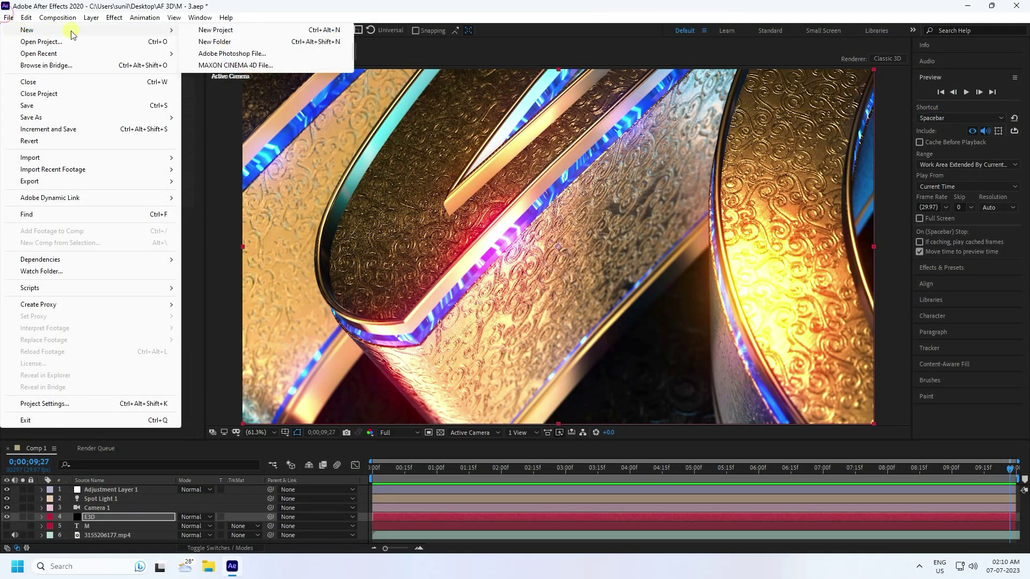
left_click(215, 30)
left_click(518, 296)
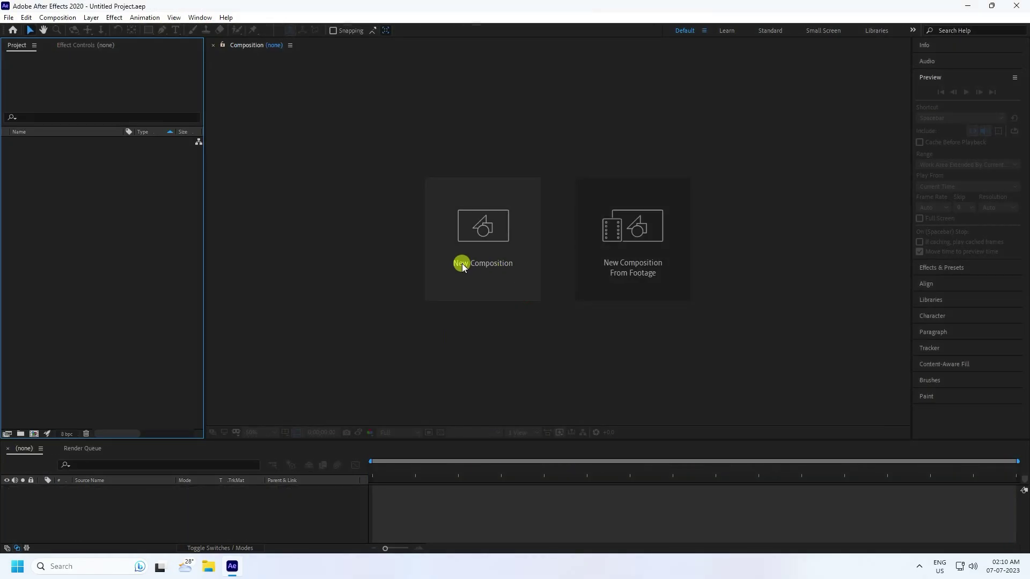
left_click(477, 262)
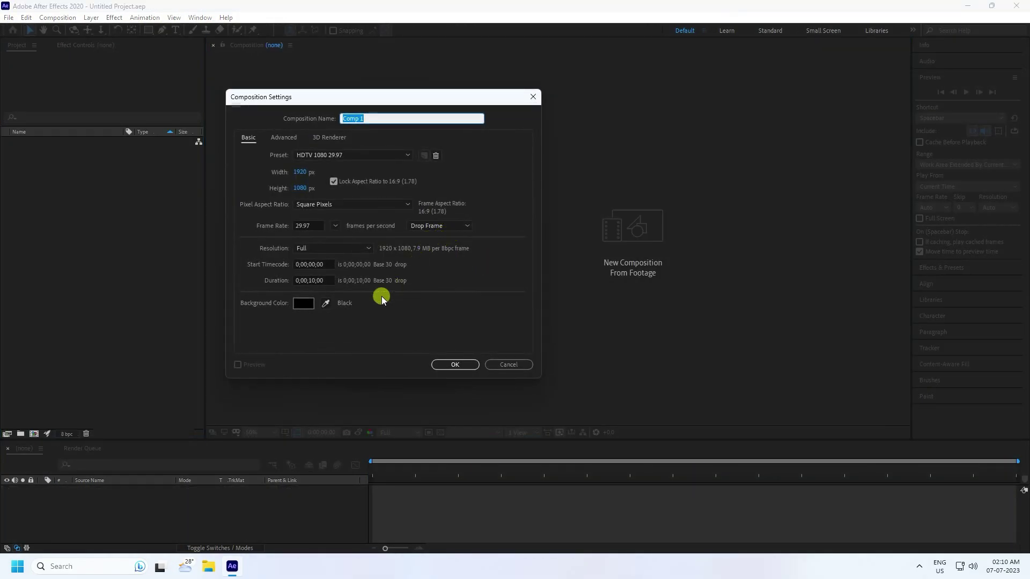
left_click(443, 364)
- Import the video file 3155206177.mp4 and add it as a layer in Comp 1
right_click(95, 214)
mouse_move(124, 270)
left_click(262, 270)
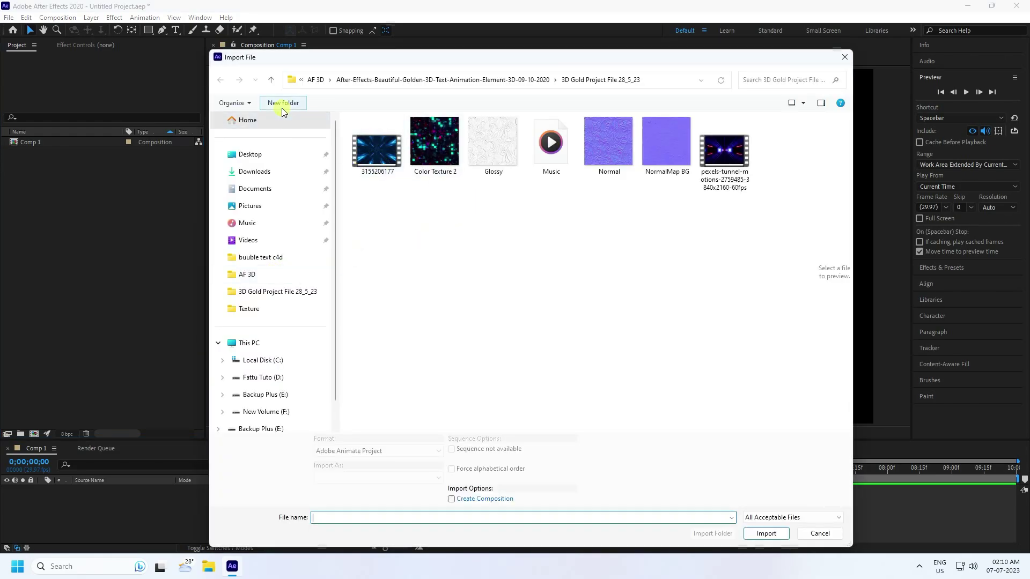
left_click(377, 145)
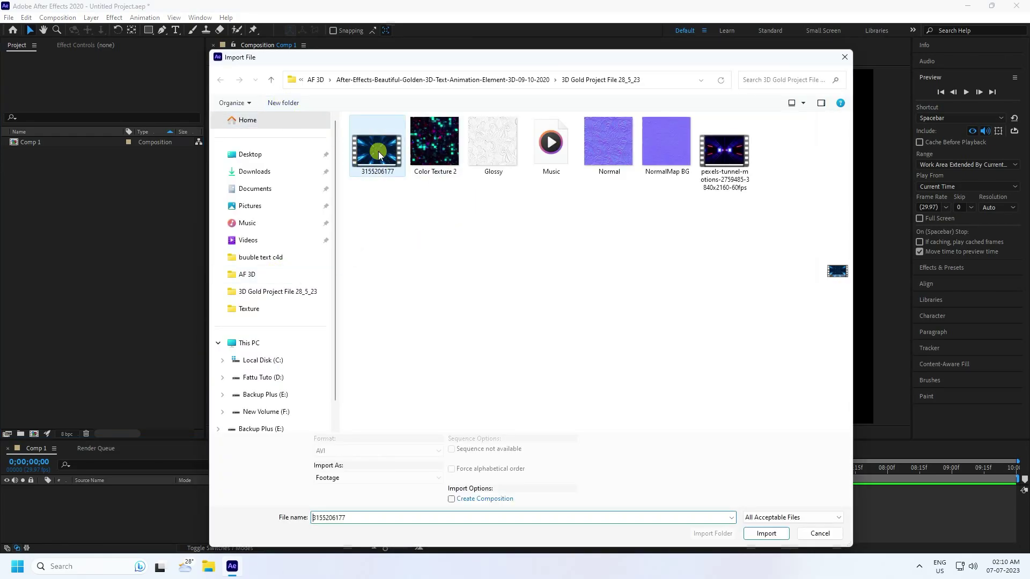
left_click(767, 534)
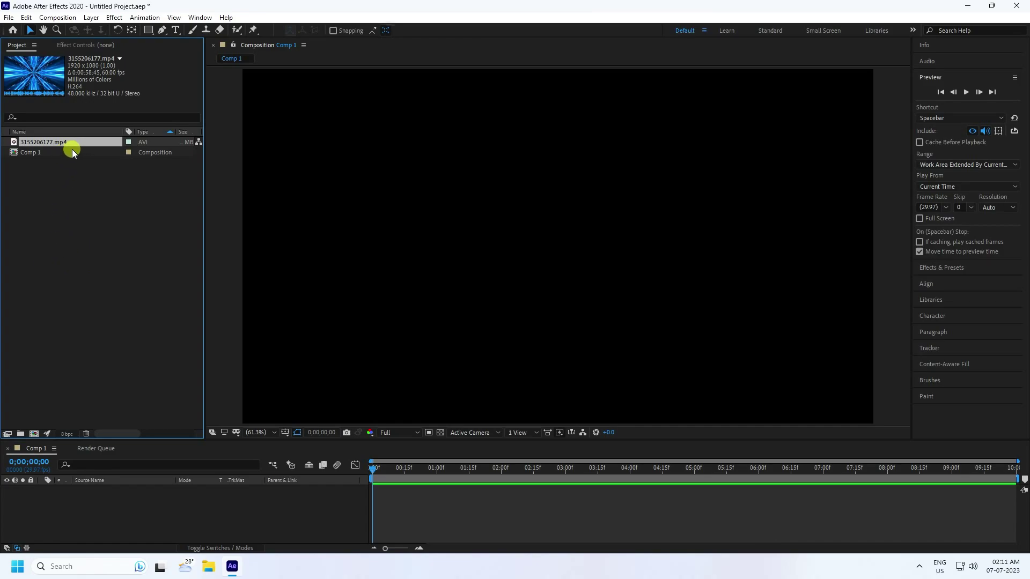
left_click_drag(128, 374, 139, 497)
- Preview the first seconds of the composition and hide the 3155206177.mp4 layer
key("space")
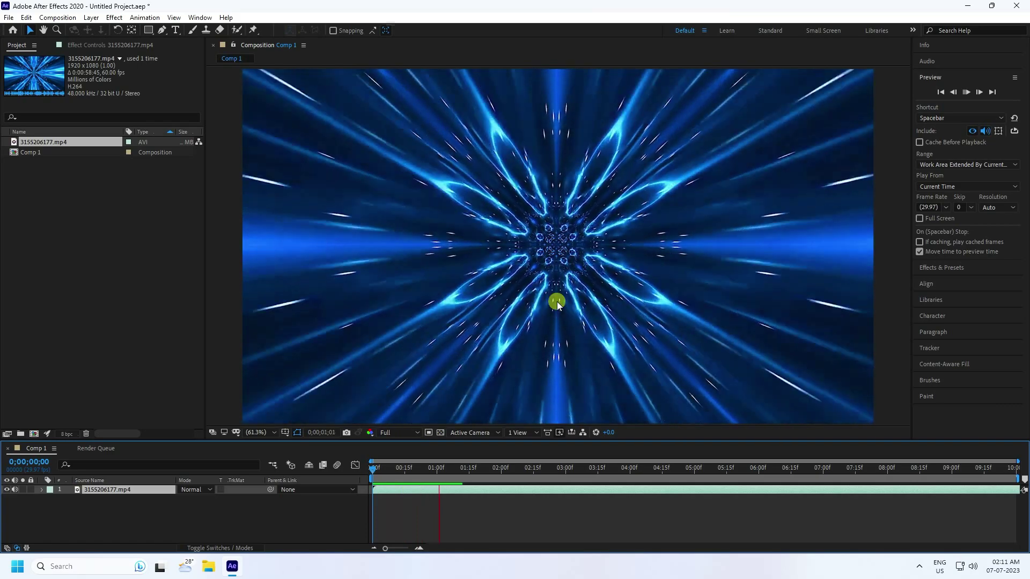
key("space")
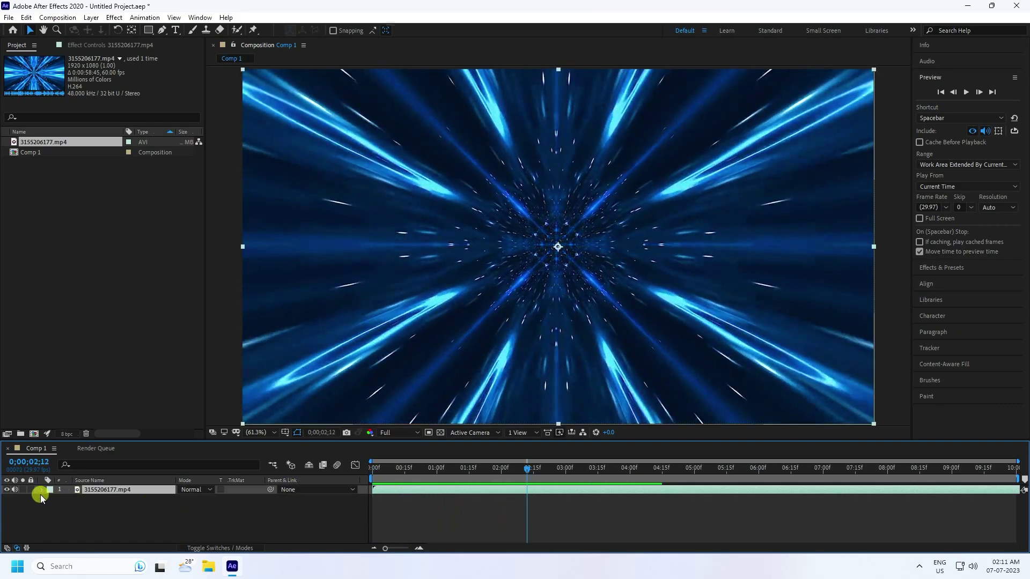
left_click(7, 490)
- Create a text layer containing the letter M and return to the Selection tool
right_click(50, 514)
mouse_move(75, 392)
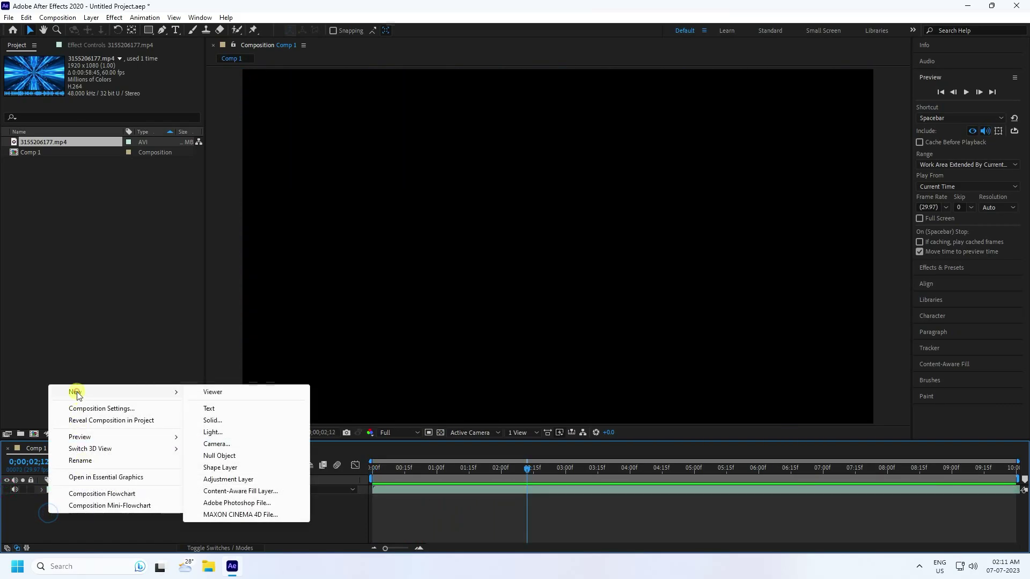
left_click(211, 409)
type("M")
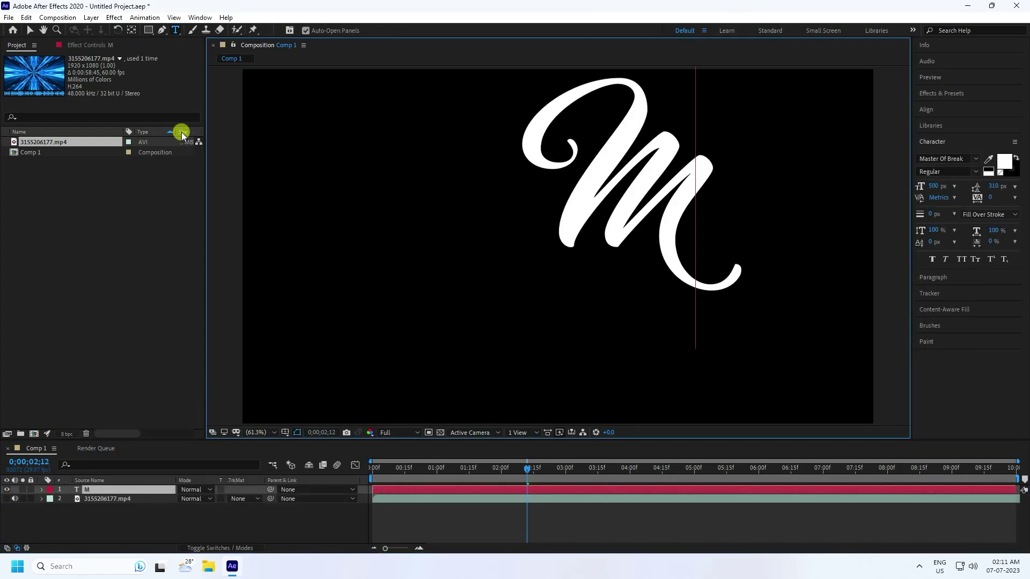
left_click(30, 29)
- Center the M layer's anchor point on the letter and align the layer to the composition's horizontal and vertical center
key("ctrl+alt+Home")
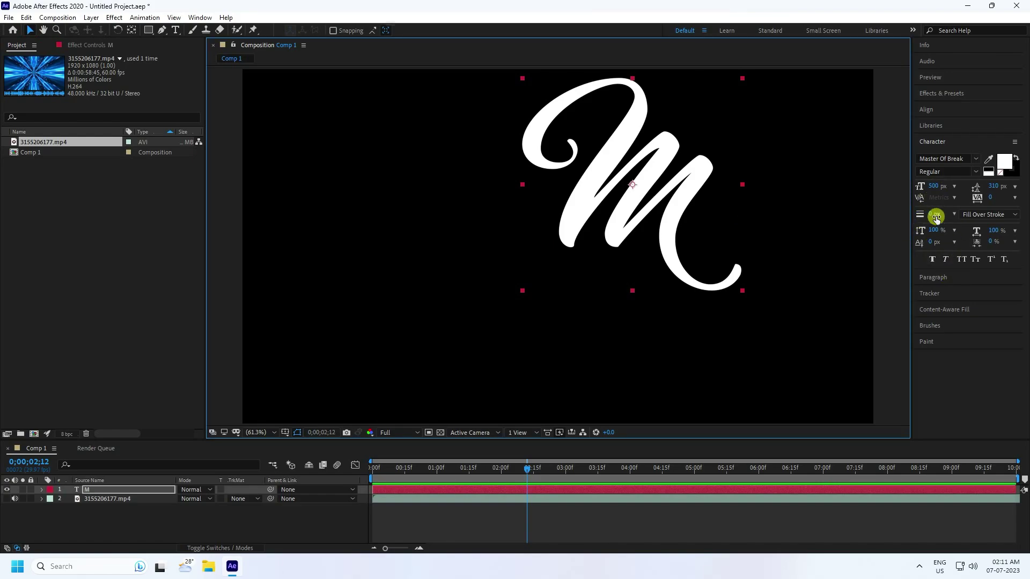
left_click(926, 110)
left_click(941, 137)
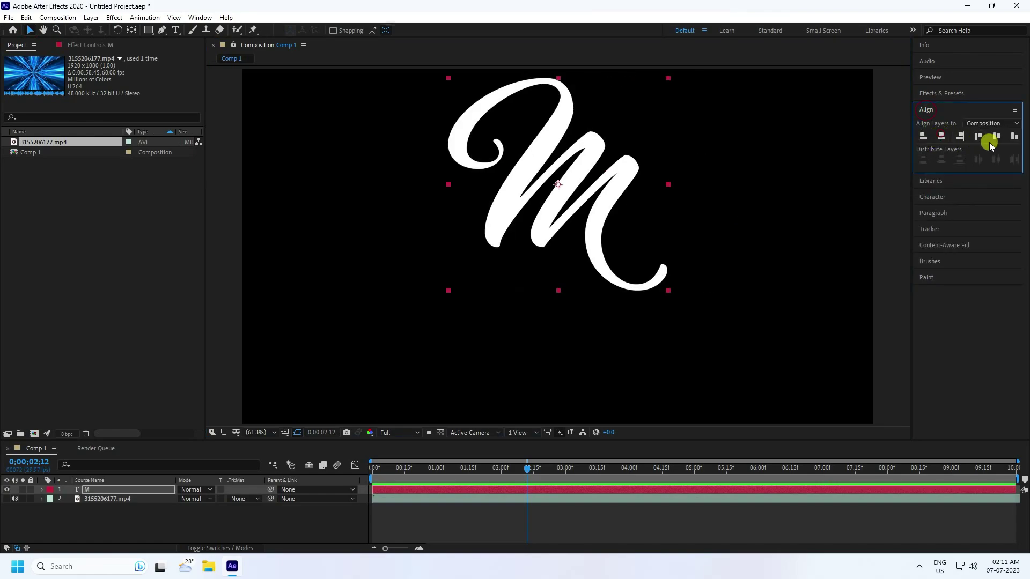
left_click(998, 137)
- Create a black 1920 x 1080 solid named E3D and hide the M text layer
right_click(133, 527)
mouse_move(161, 405)
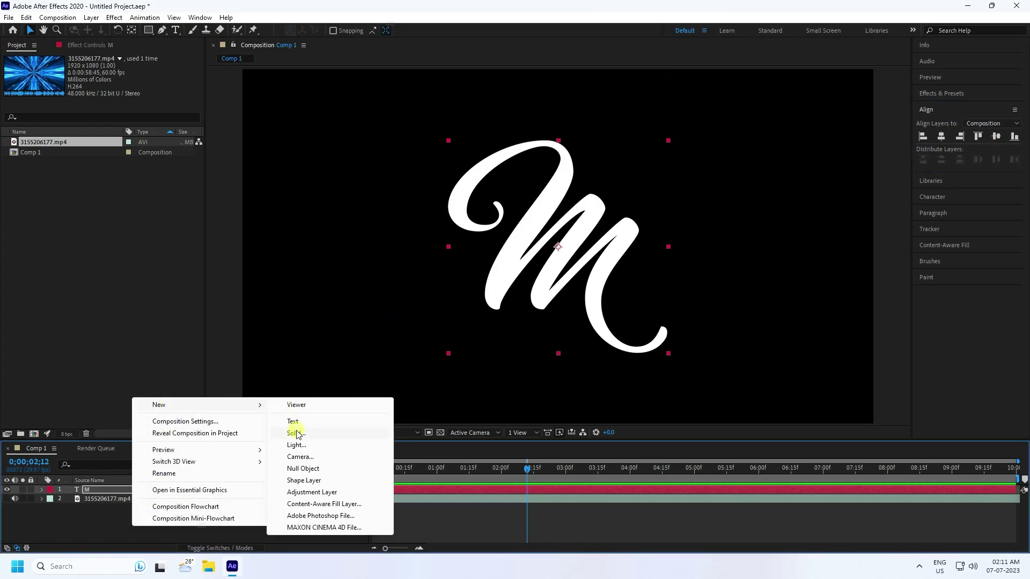
left_click(297, 434)
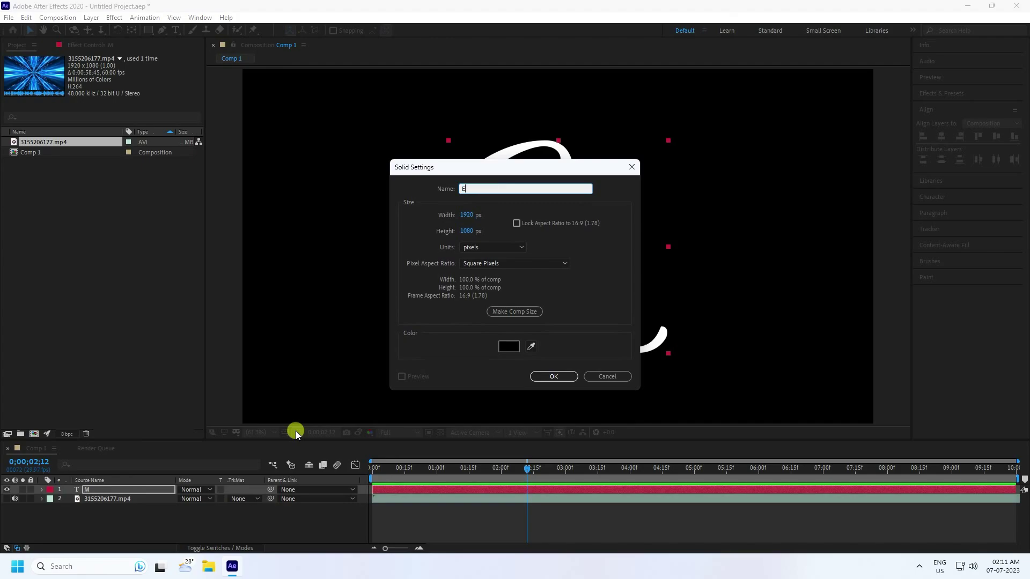
left_click(553, 377)
left_click(86, 500)
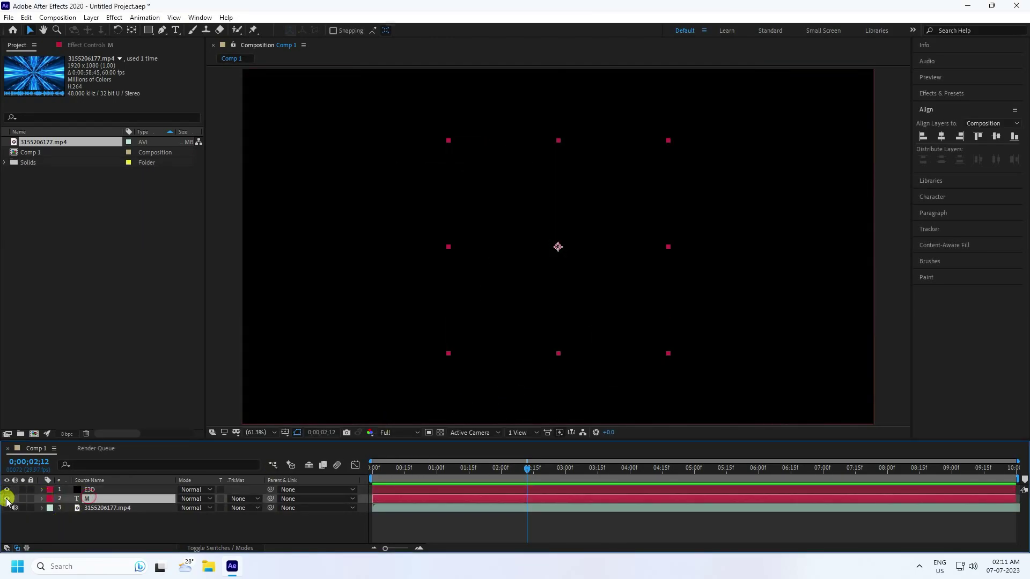
left_click(102, 531)
- Apply the Element effect to the E3D solid
left_click(101, 491)
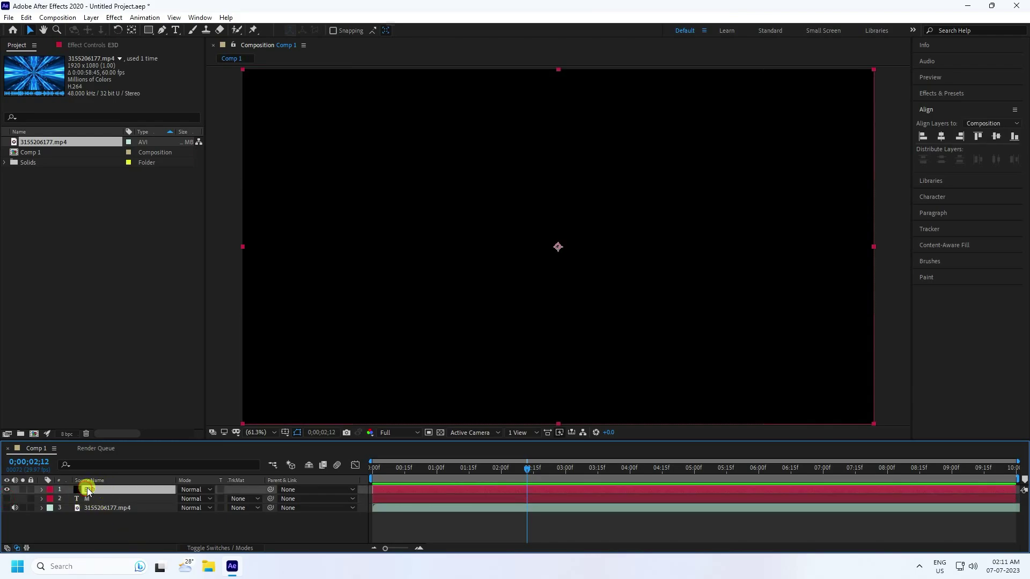
left_click(115, 18)
left_click(146, 354)
left_click(287, 354)
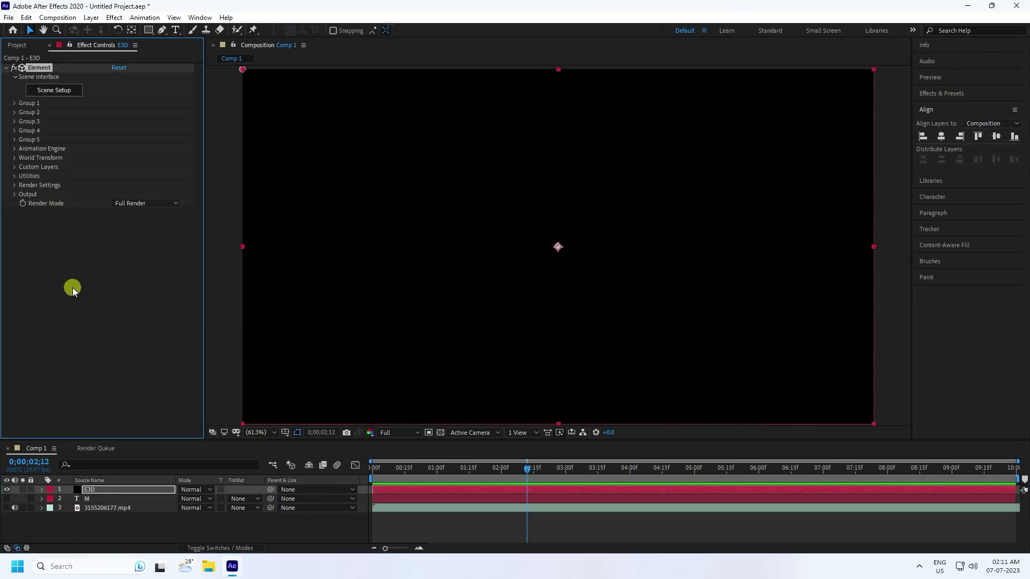
- Assign the M text layer as Path Layer 1 in Element's custom text and masks
left_click(14, 167)
left_click(25, 176)
left_click(138, 185)
left_click(138, 224)
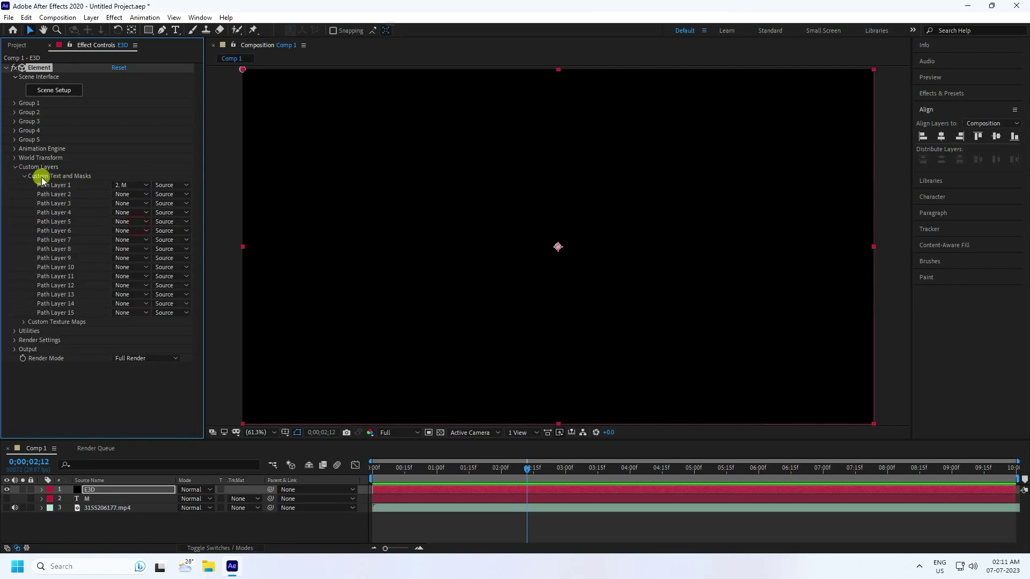
left_click(23, 176)
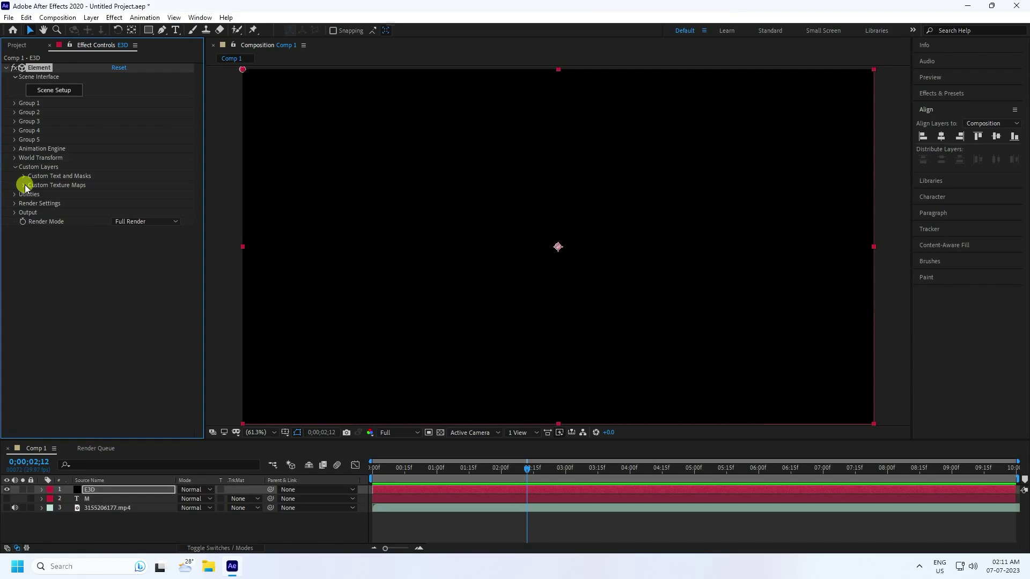
- Assign 3155206177.mp4 as Layer 1 in Element's custom texture maps and go to the scene setup
left_click(23, 185)
left_click(143, 194)
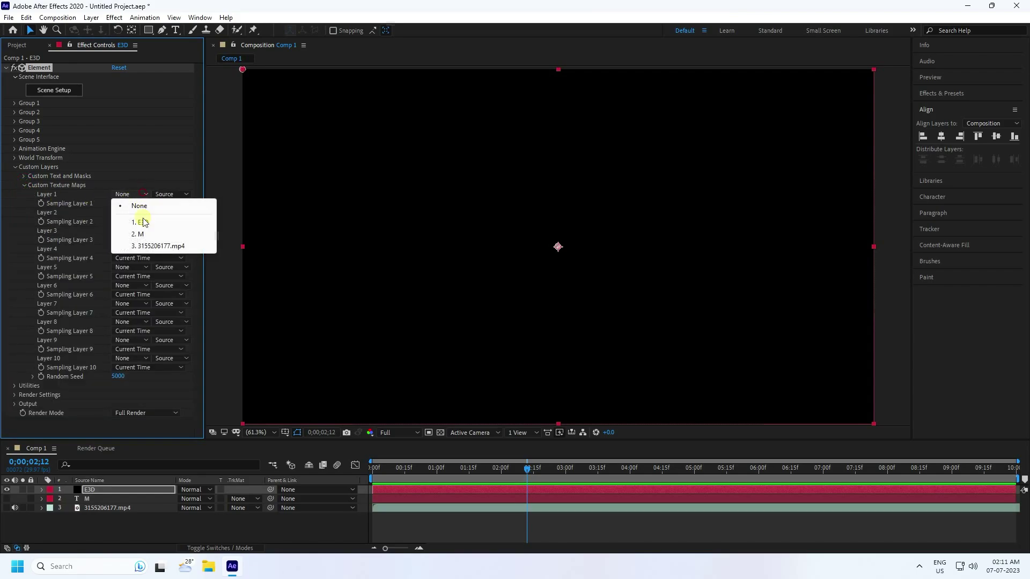
left_click(147, 246)
left_click(24, 185)
left_click(15, 167)
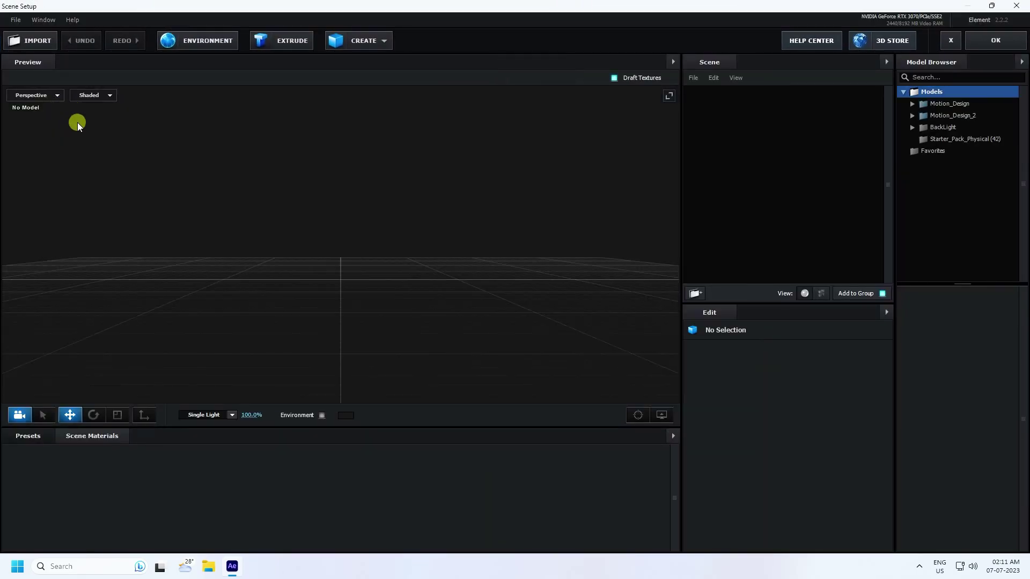
- Extrude the custom path into a 3D letter M and set its path resolution to Extreme
left_click_drag(217, 221, 249, 60)
left_click(266, 41)
left_click_drag(323, 229, 414, 290)
left_click(765, 441)
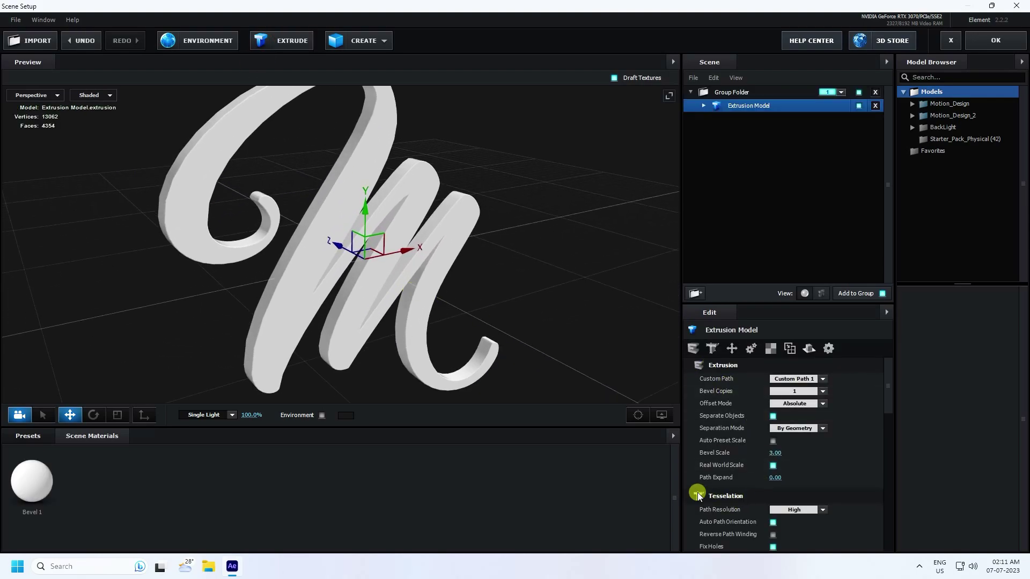
left_click(823, 510)
left_click(805, 498)
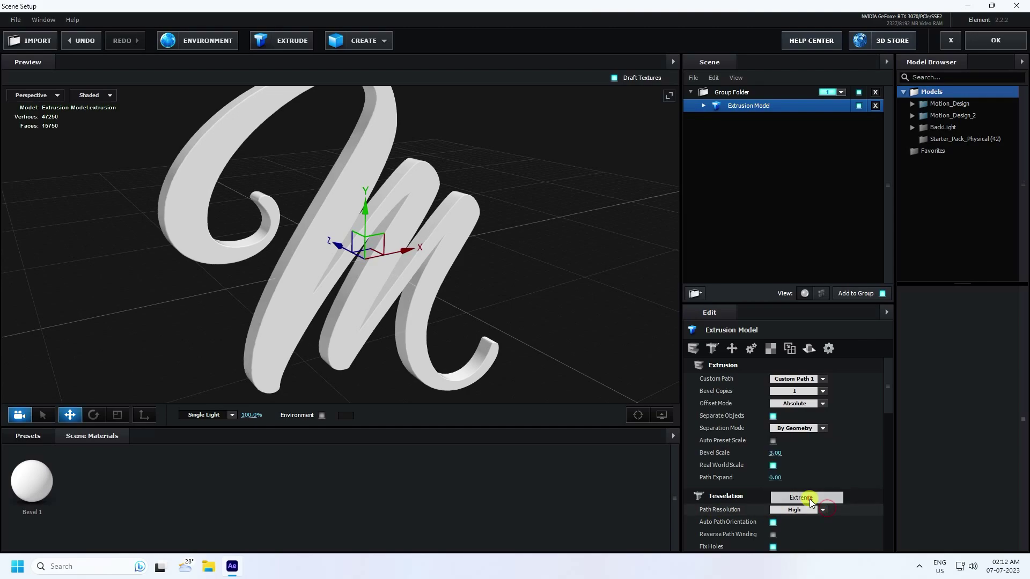
- Apply the Century preset from the Physical bevels to the extrusion model
left_click_drag(510, 390, 530, 390)
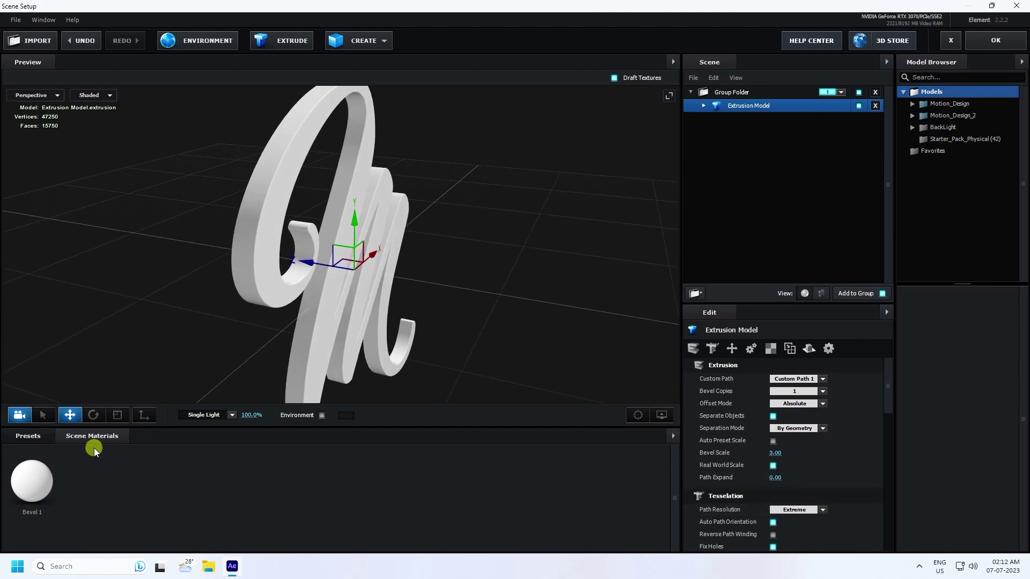
left_click(26, 433)
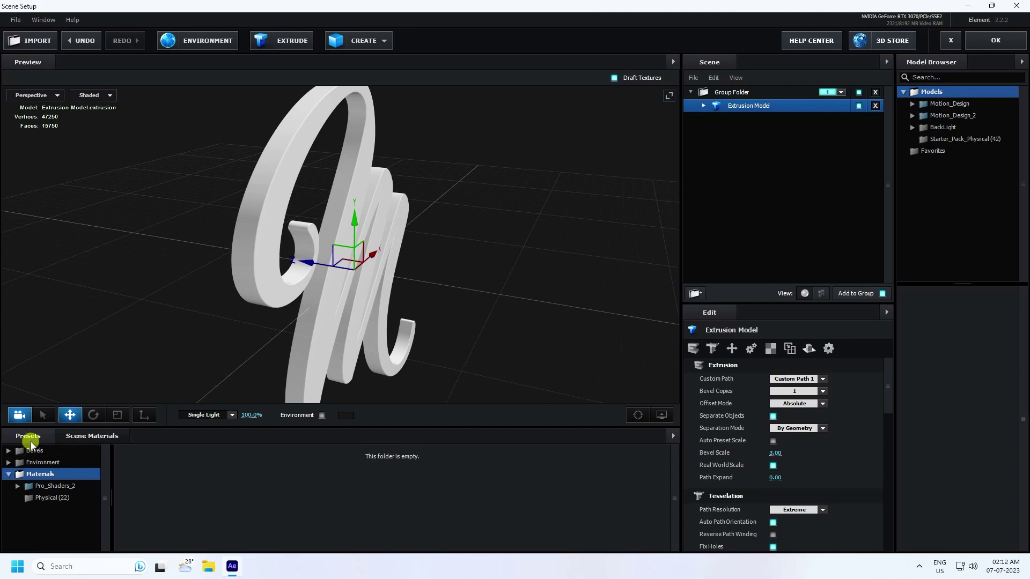
left_click(33, 451)
left_click(46, 465)
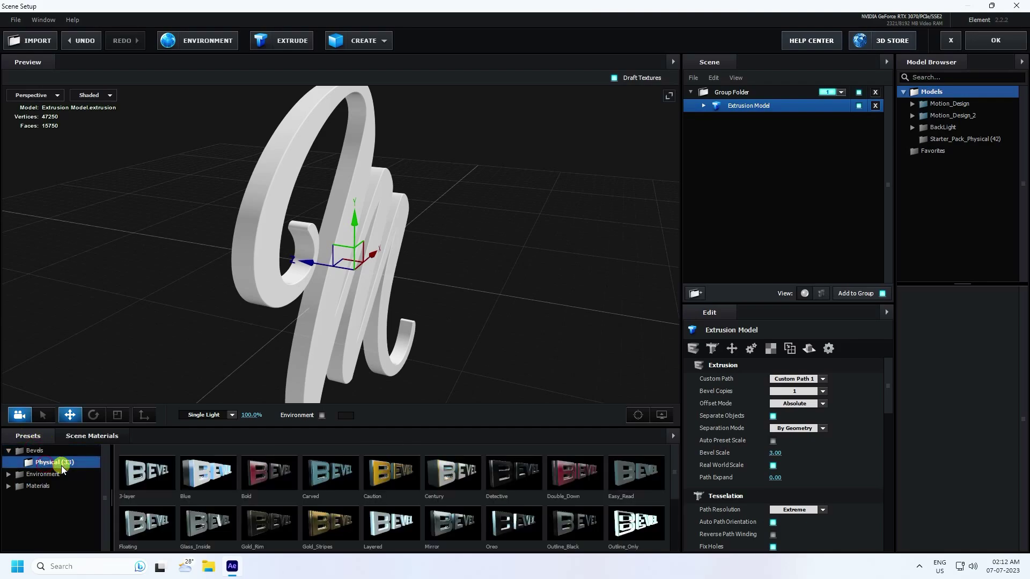
left_click(443, 479)
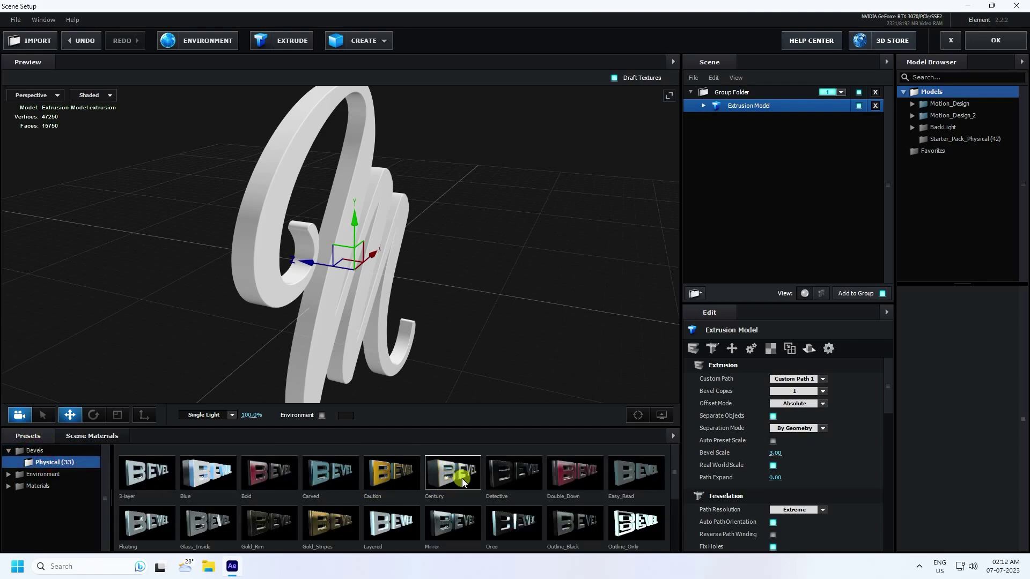
left_click_drag(440, 351, 407, 336)
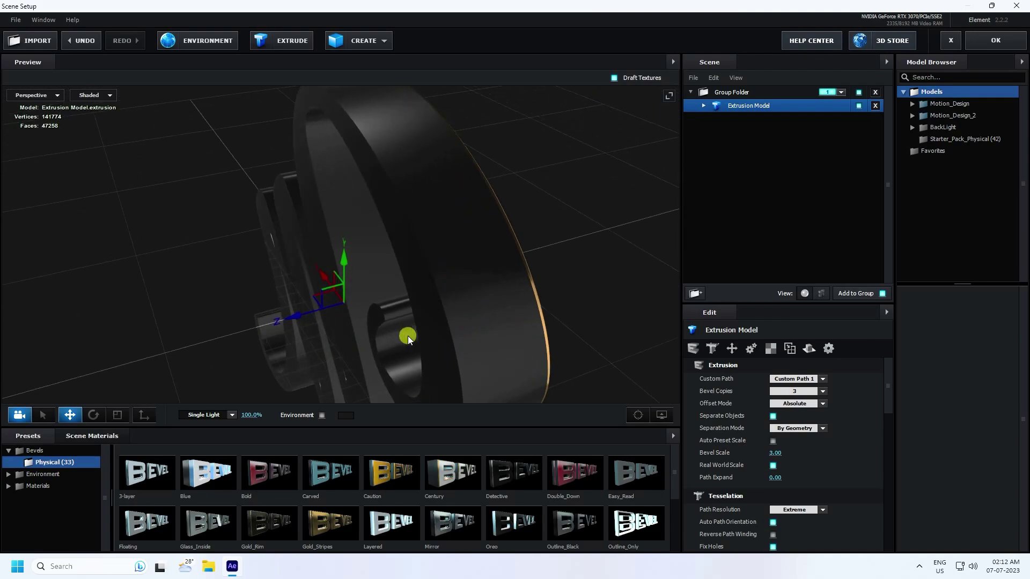
- Scale the extrusion model along its Z axis to adjust the letter's depth
left_click(118, 416)
left_click_drag(292, 317, 317, 312)
mouse_move(551, 279)
left_mouse_down()
mouse_move(453, 240)
mouse_move(410, 197)
mouse_move(467, 244)
left_mouse_up()
left_click(427, 221)
- Replace the extrusion model's Bevel 2 material with the Gold preset from the Physical materials
left_click(96, 437)
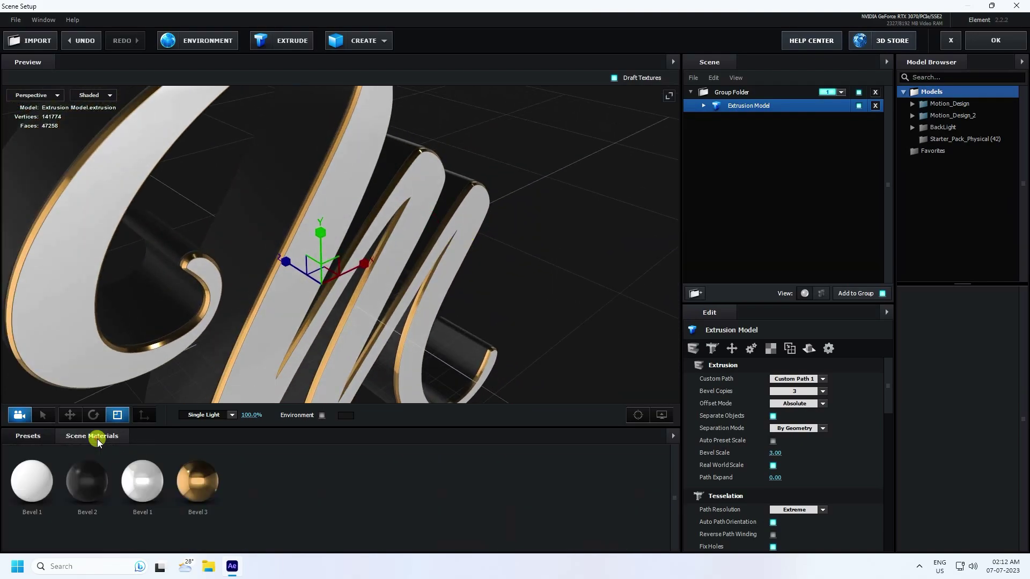
left_click(27, 433)
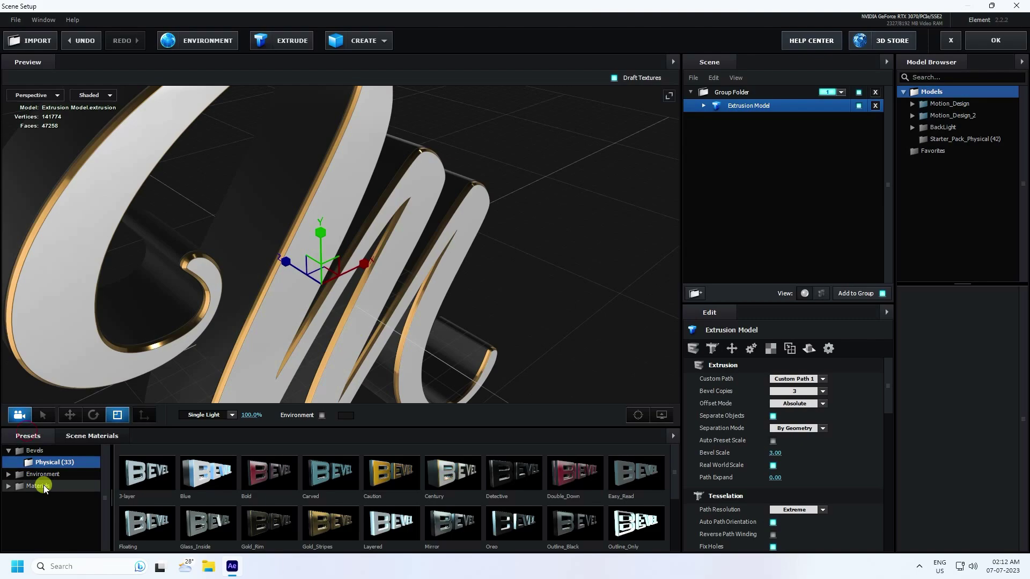
left_click(44, 485)
left_click(54, 498)
mouse_move(483, 344)
left_mouse_down()
mouse_move(490, 339)
mouse_move(482, 343)
left_mouse_up()
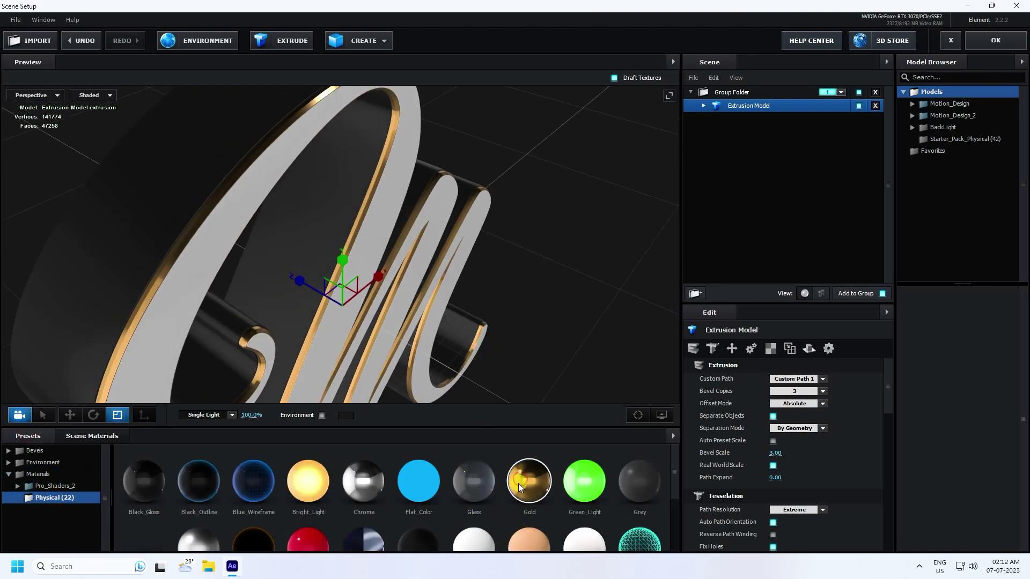
left_click(704, 106)
left_click_drag(521, 489, 747, 138)
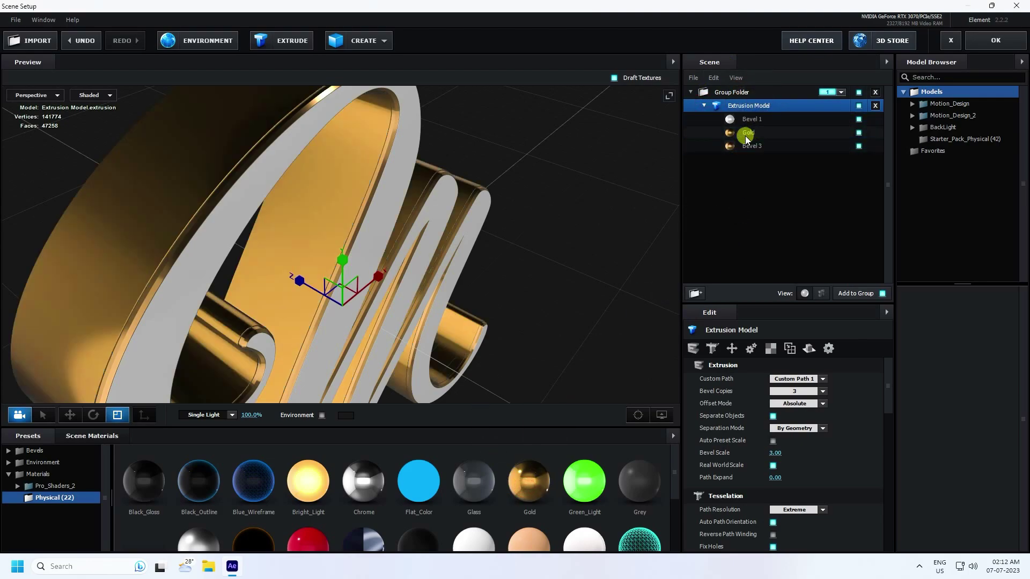
- Load the Normal Map image from the Texture folder into the Gold scene material's Normal Bump channel
left_click(92, 435)
left_click(260, 492)
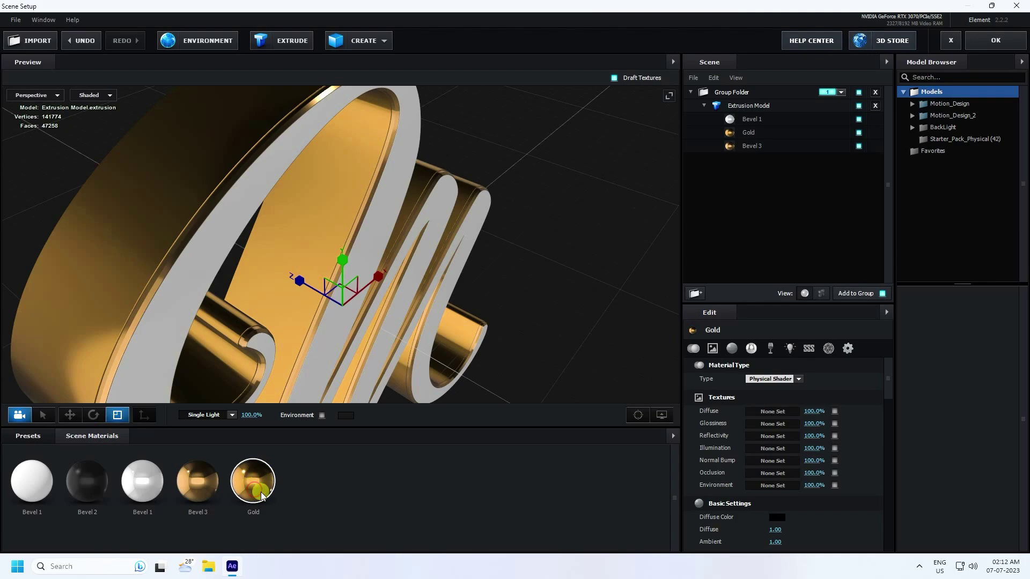
left_click(614, 470)
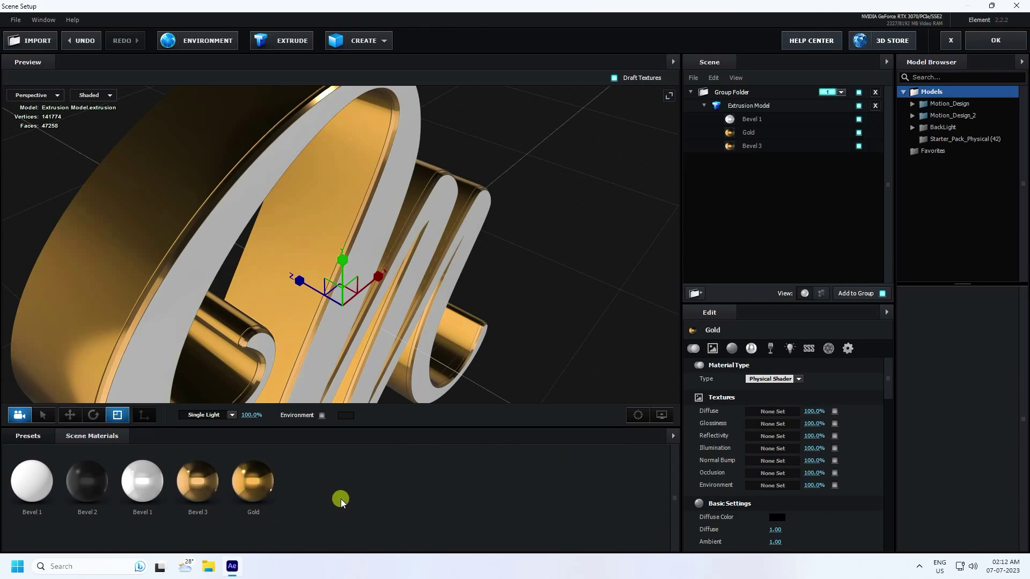
left_click(210, 567)
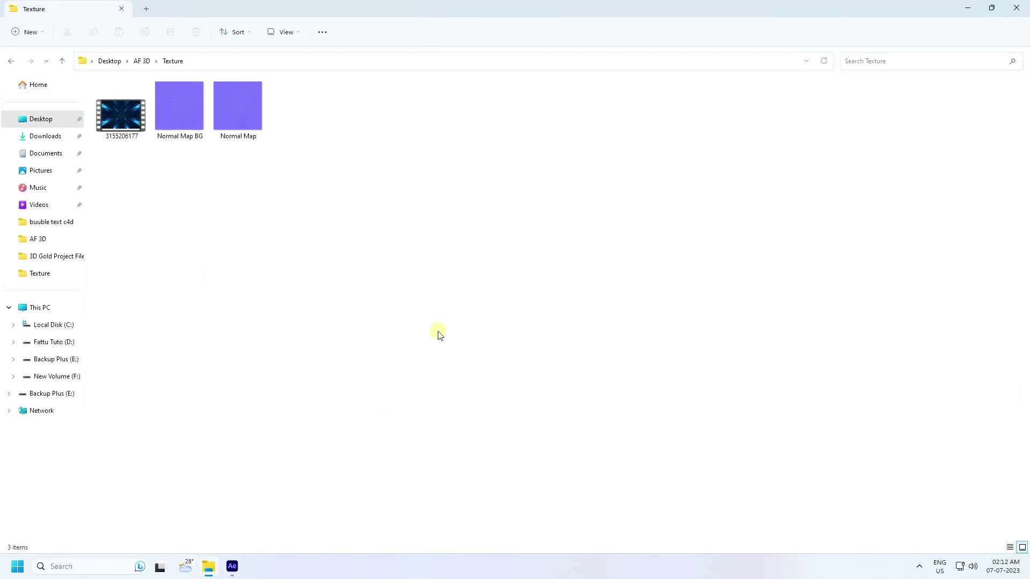
left_click_drag(256, 127, 425, 495)
left_click_drag(741, 460, 765, 461)
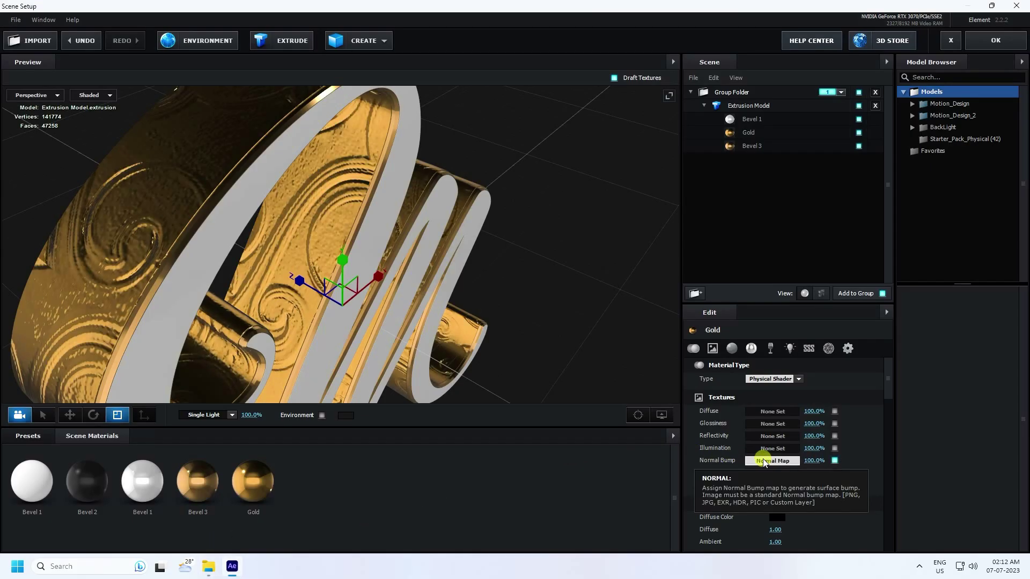
left_click_drag(322, 310, 399, 337)
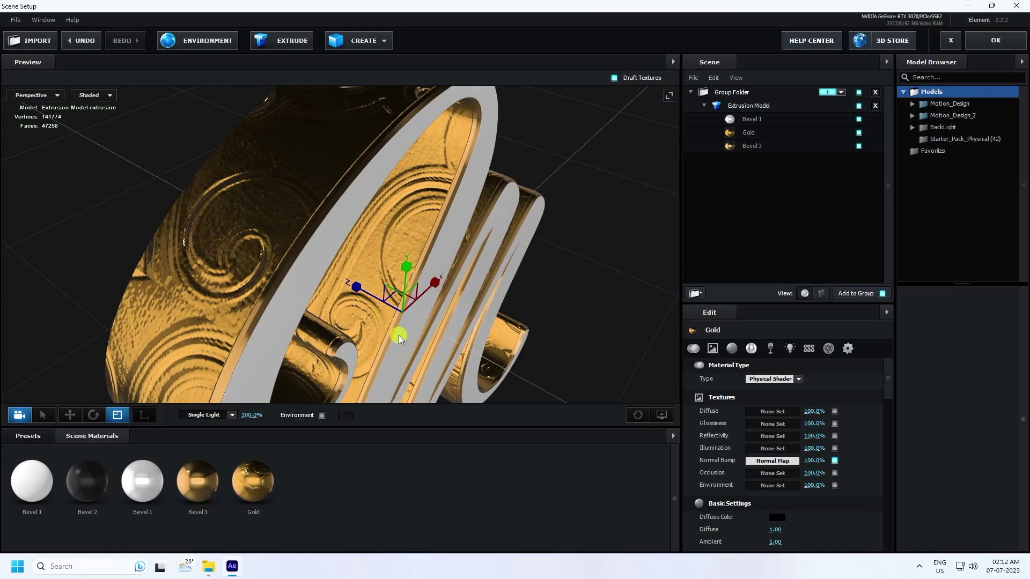
left_click(70, 415)
left_click_drag(434, 360, 690, 234)
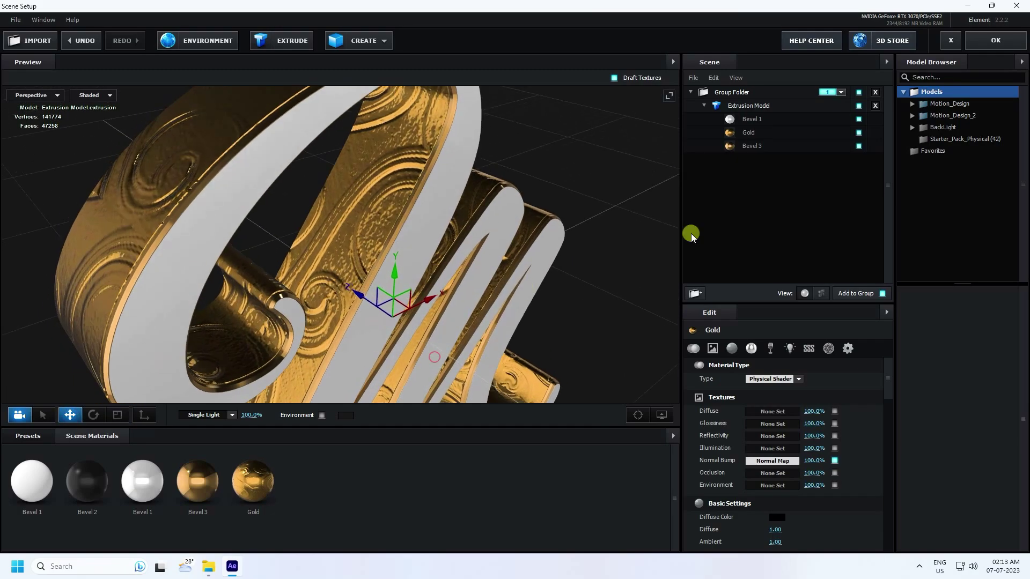
- Set the extrusion model's UV Repeat to 10 in both directions and refine it to 12 in both
left_click(748, 105)
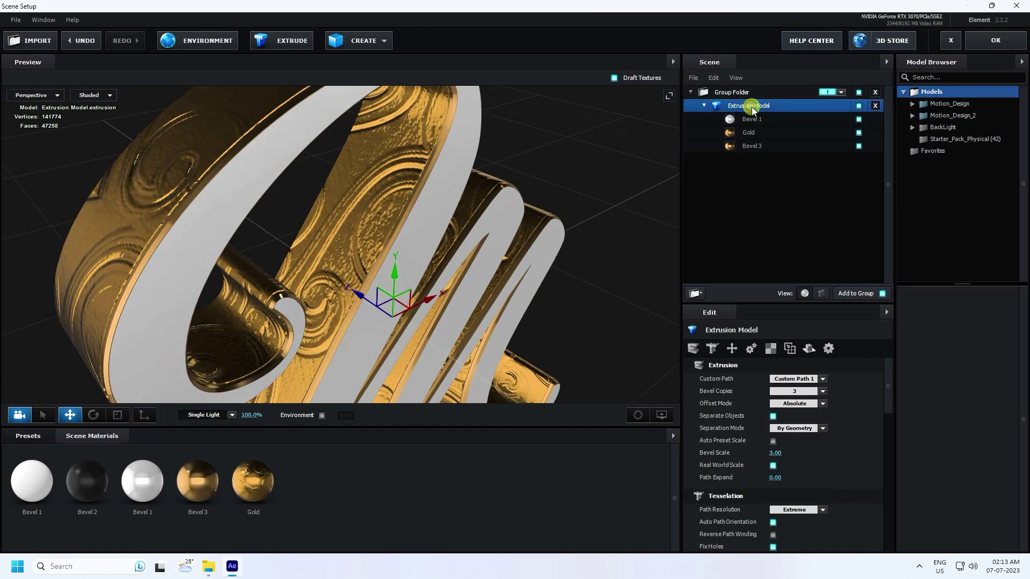
left_click(771, 350)
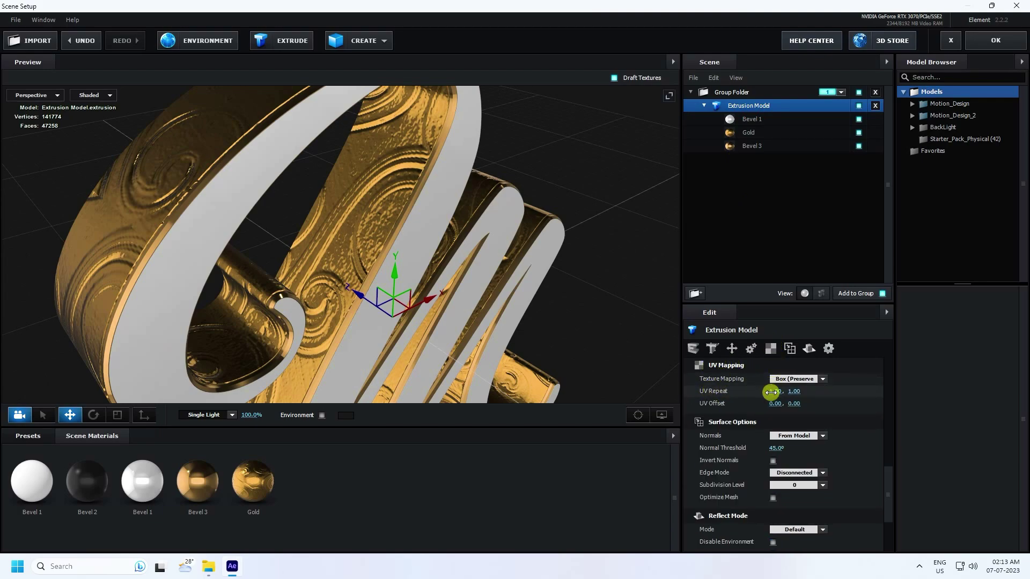
type("10")
key("Return")
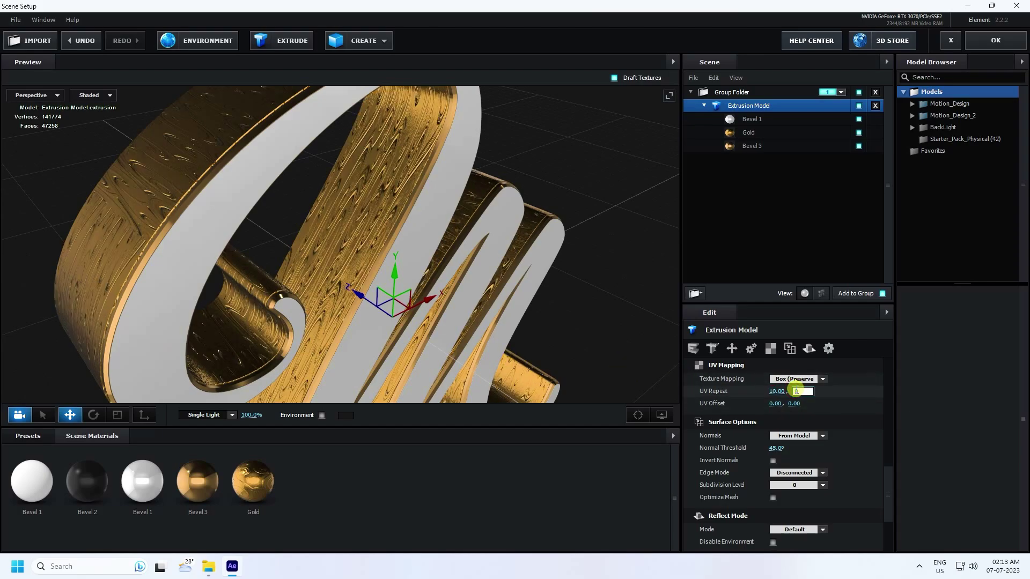
key("Return")
scroll(320, 271, "up", 10)
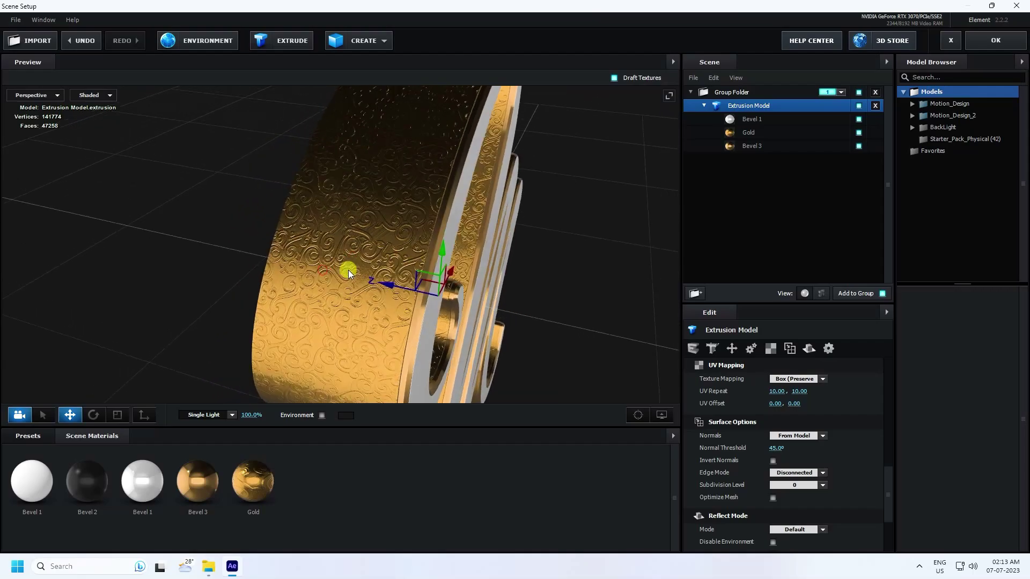
left_click_drag(341, 273, 295, 247)
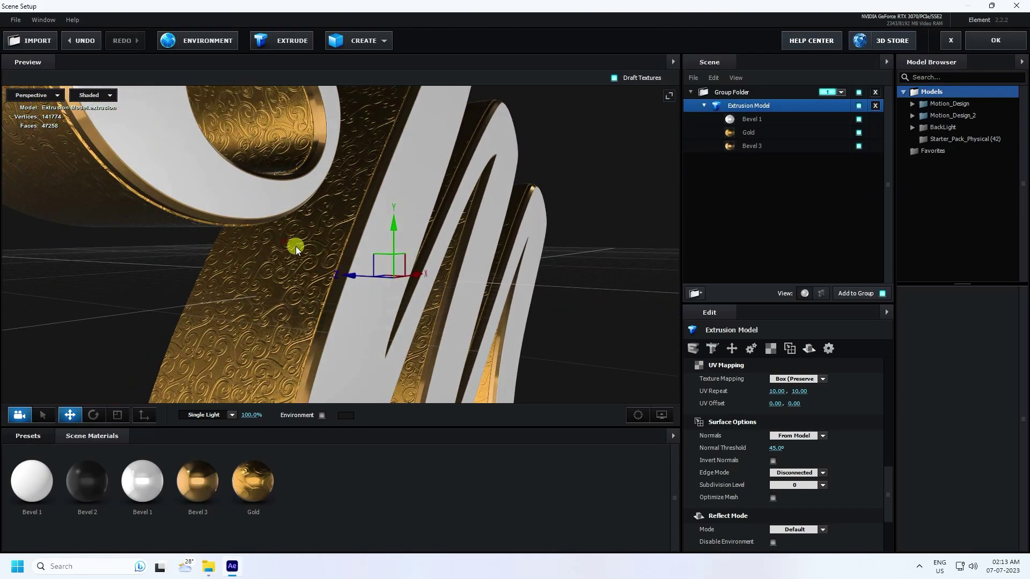
left_click(774, 391)
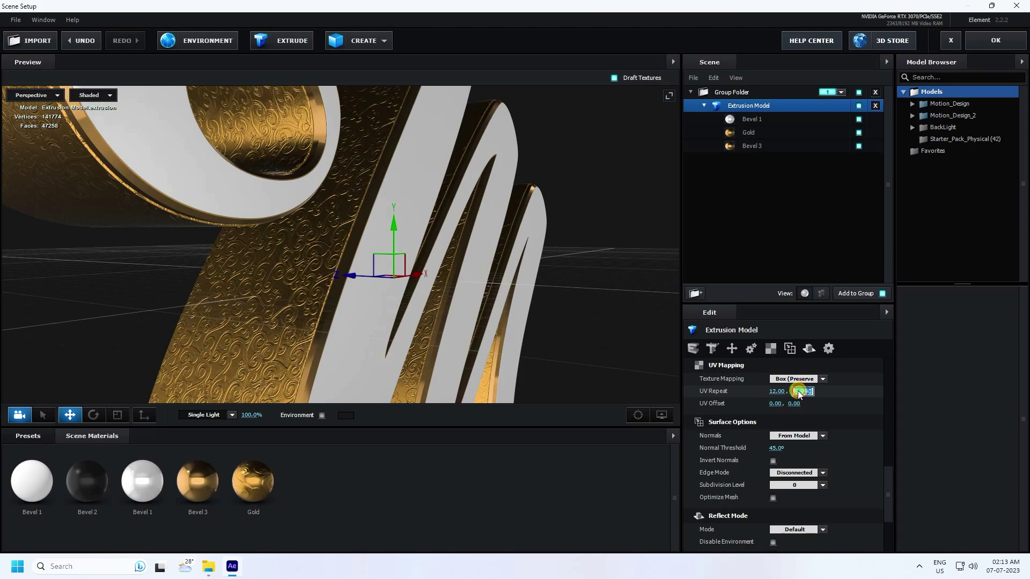
left_click_drag(420, 311, 298, 351)
- Replace the extrusion model's Bevel 1 material with the textured Gold scene material
left_click_drag(259, 472, 800, 115)
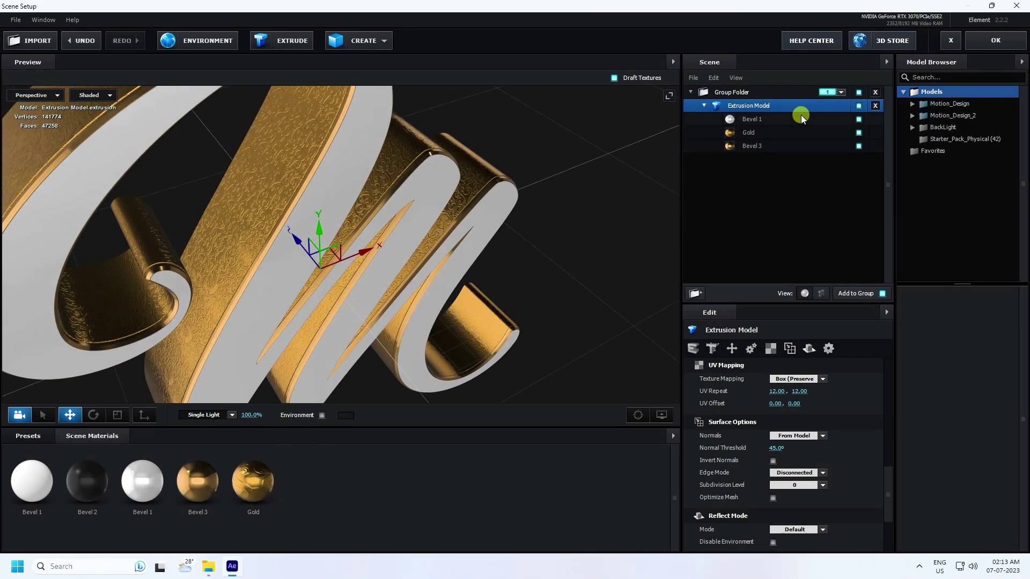
left_click_drag(310, 446, 739, 120)
mouse_move(542, 220)
left_mouse_down()
mouse_move(491, 243)
mouse_move(520, 294)
mouse_move(535, 302)
mouse_move(492, 244)
mouse_move(487, 283)
left_mouse_up()
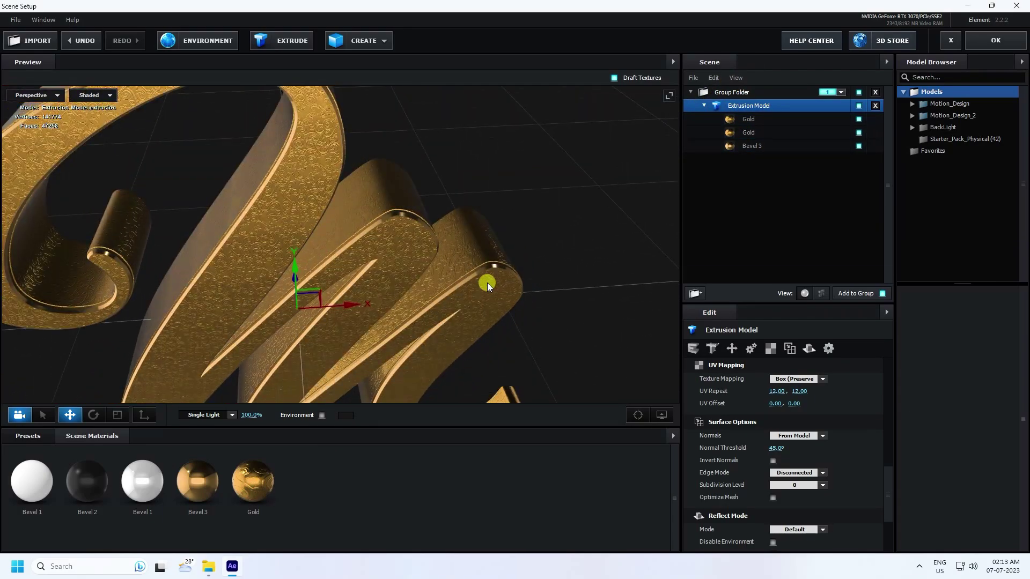
- Create a new scene material and assign Custom Layer 1 (3155206177.mp4) as its Diffuse texture with raised brightness
right_click(392, 466)
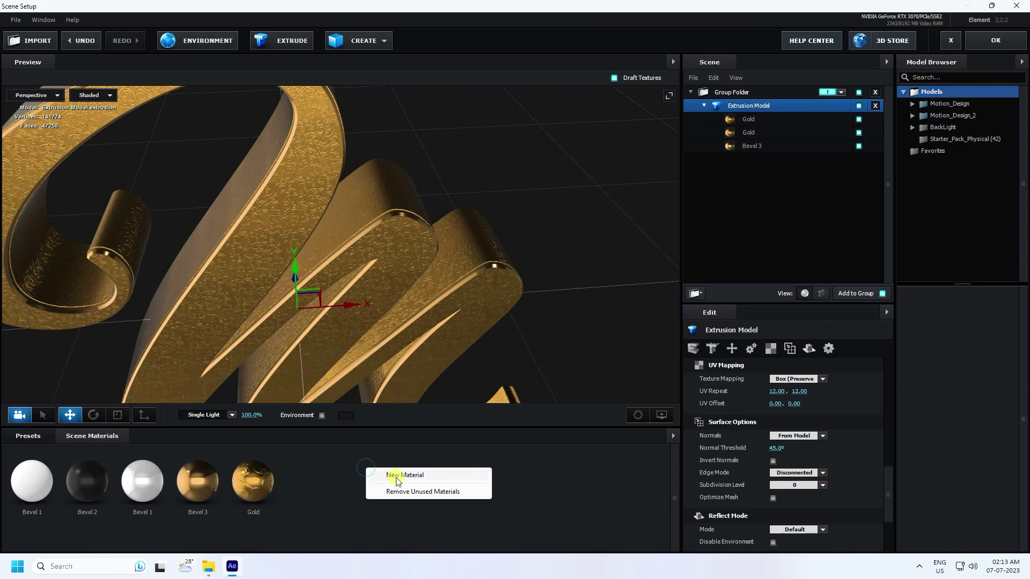
left_click(395, 477)
left_click(315, 492)
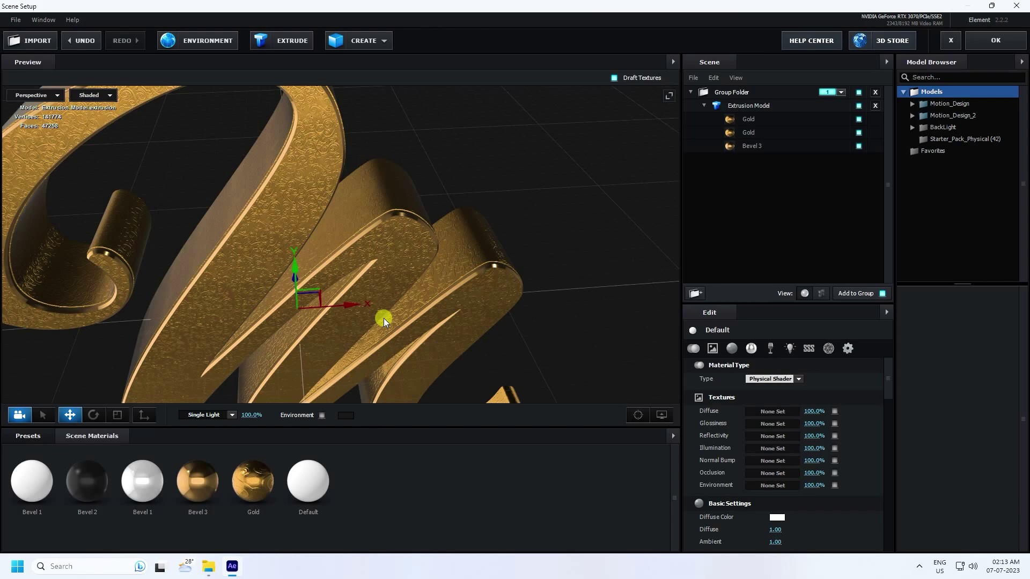
left_click(768, 410)
left_click(788, 348)
left_click(805, 365)
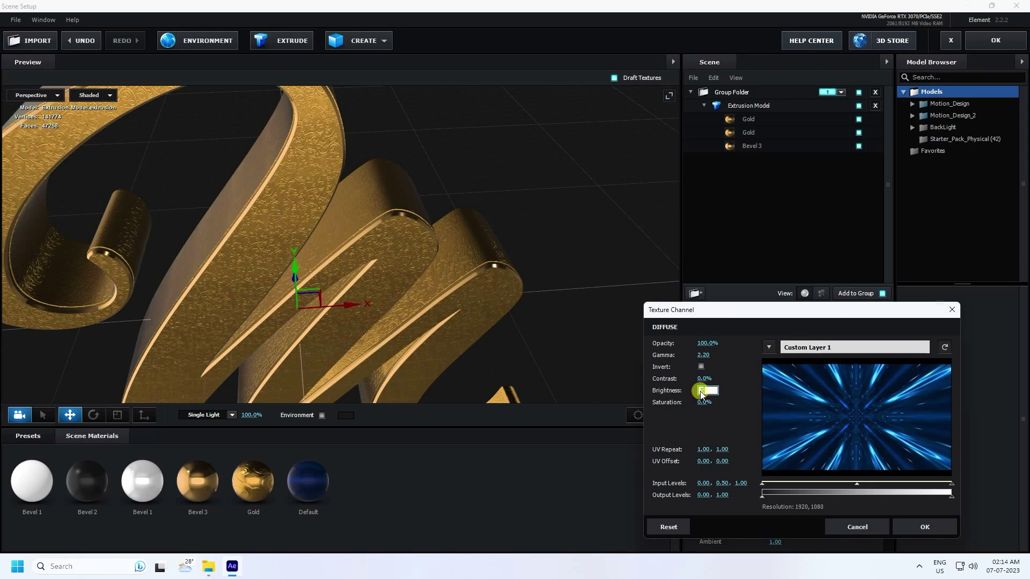
left_click(924, 527)
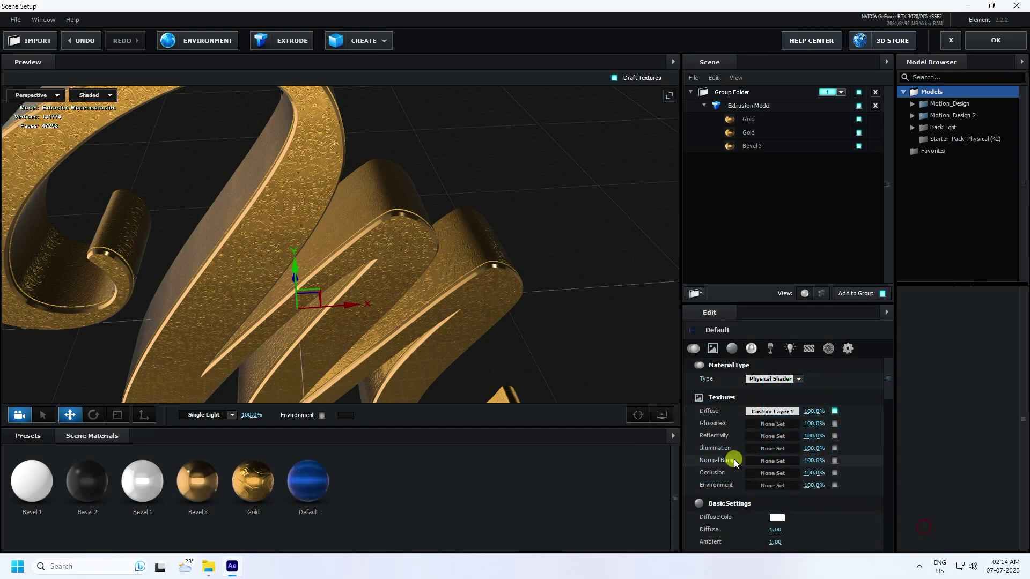
- Assign Custom Layer 1 as the Default material's Illumination texture with brightness at 50%
left_click(772, 449)
left_click(769, 358)
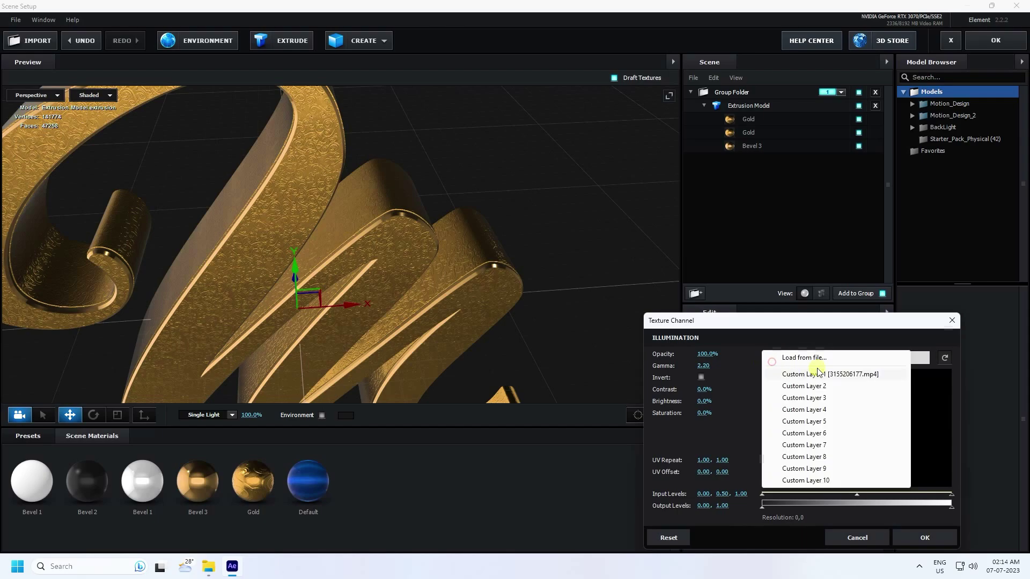
left_click(826, 375)
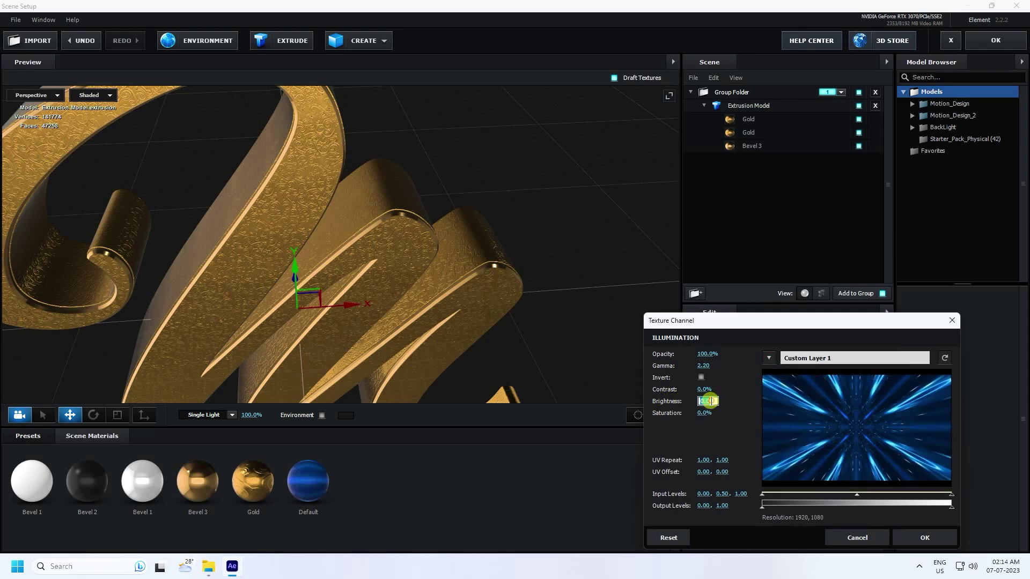
left_click(692, 439)
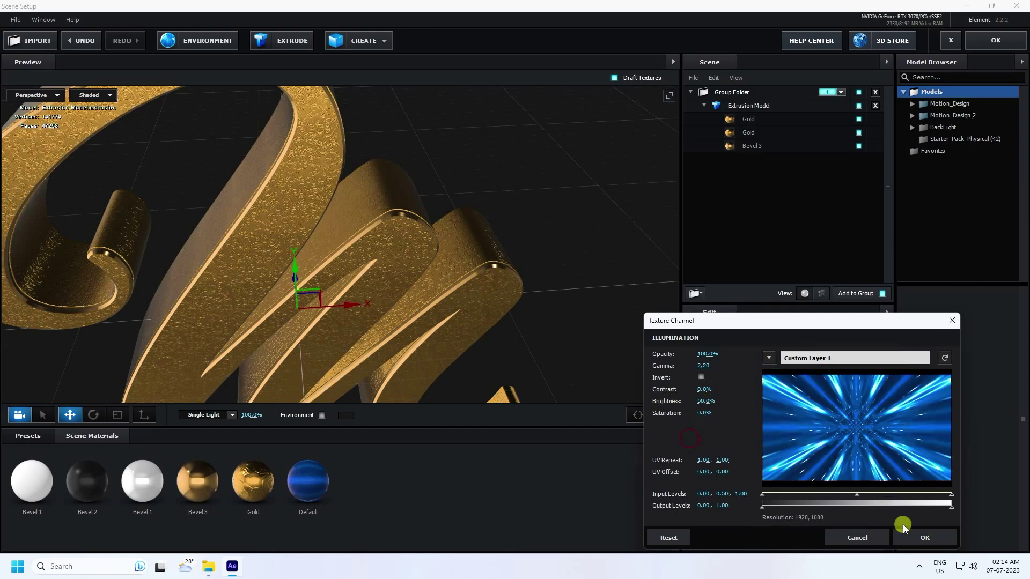
left_click(906, 532)
- Enable Use Diffuse Color for the Default material's illumination and set the illumination intensity to 50%
scroll(715, 452, "down", 3)
scroll(719, 455, "down", 4)
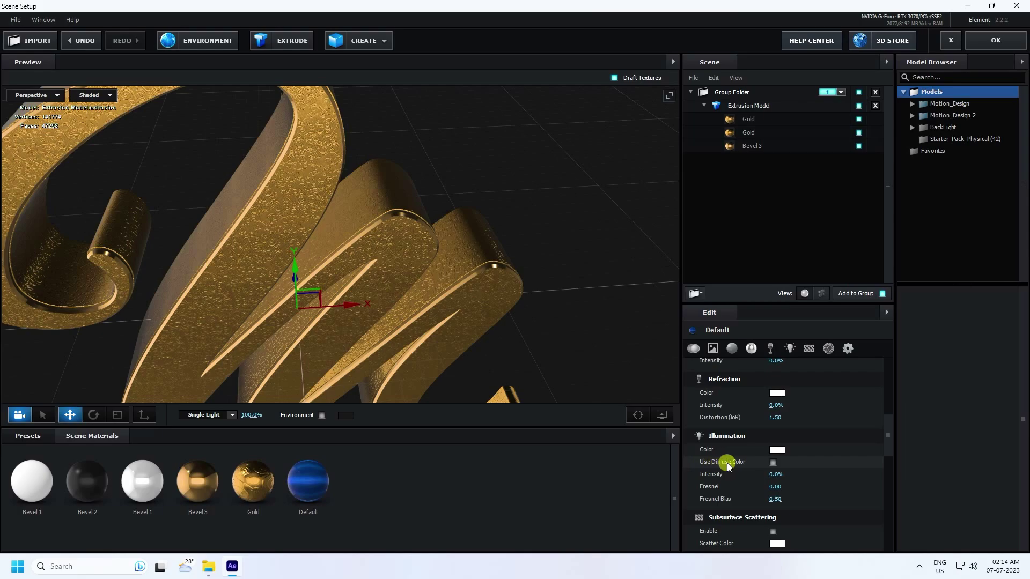
left_click(773, 462)
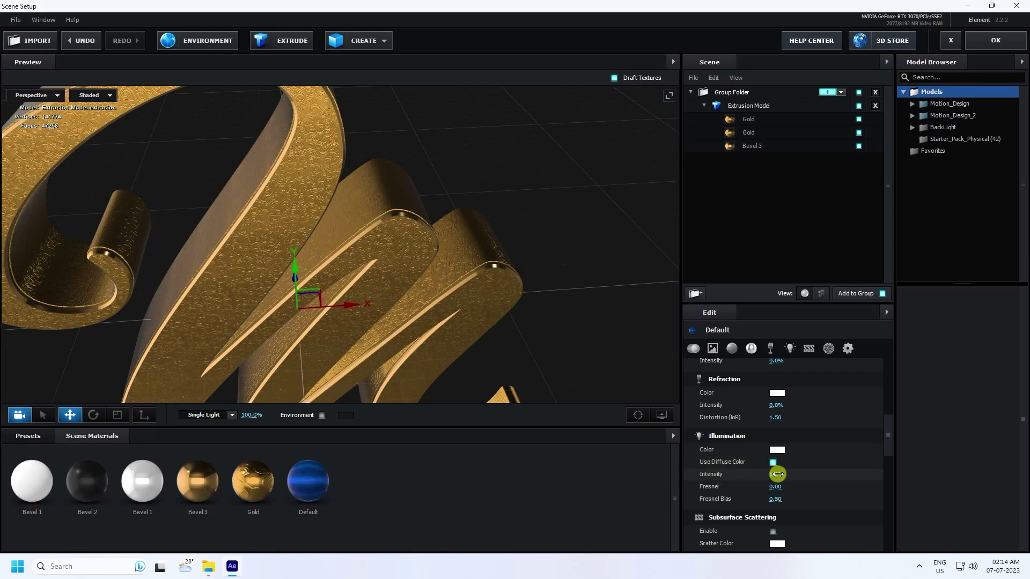
- Replace the extrusion model's Bevel 3 material with the Default video-textured material
left_click(319, 479)
left_click_drag(299, 489, 768, 144)
left_click_drag(460, 253, 391, 301)
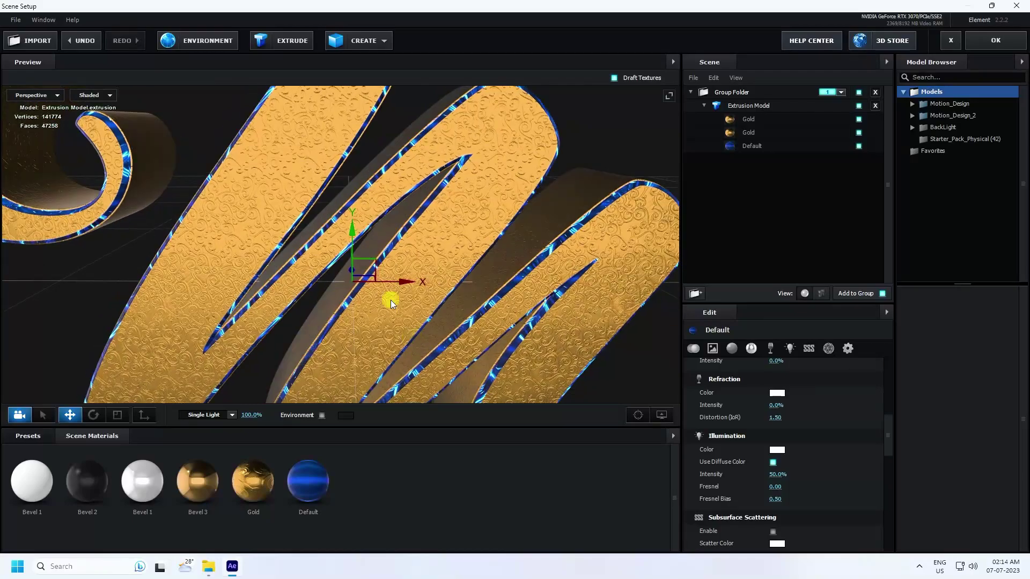
- Create a second extrusion model from Custom Path 1 and set its path resolution to Extreme
left_click(281, 41)
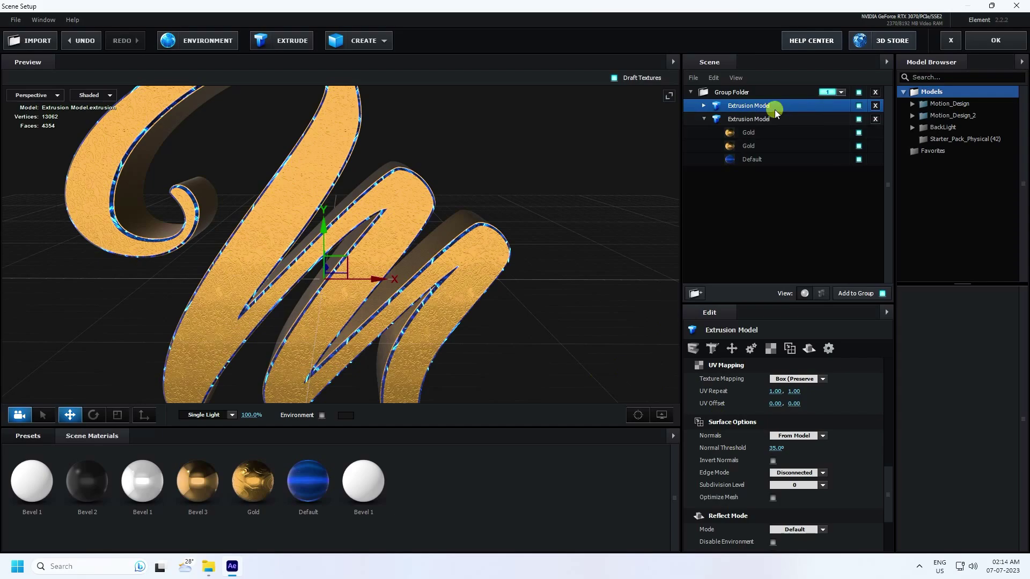
scroll(834, 460, "up", 5)
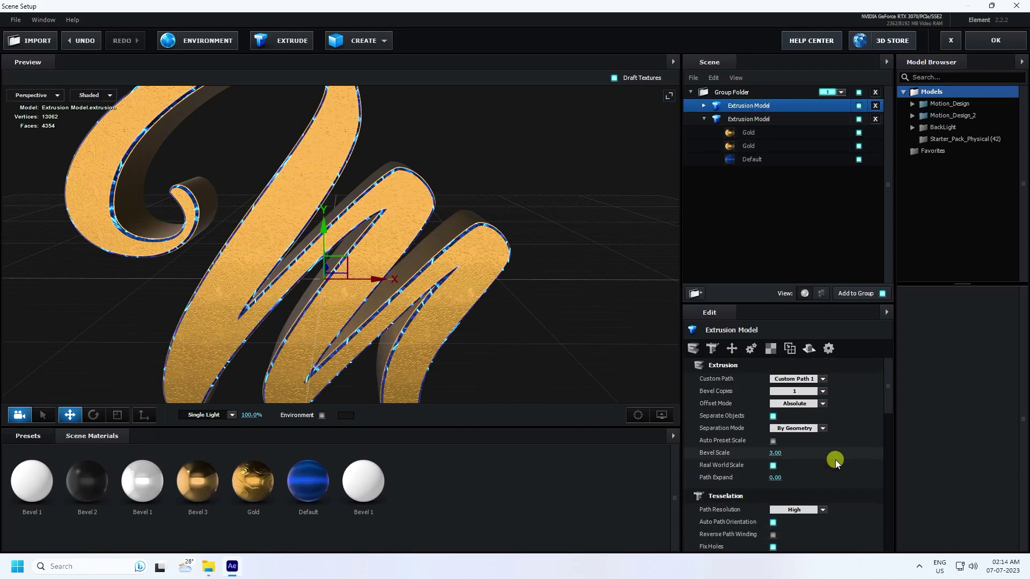
left_click(823, 510)
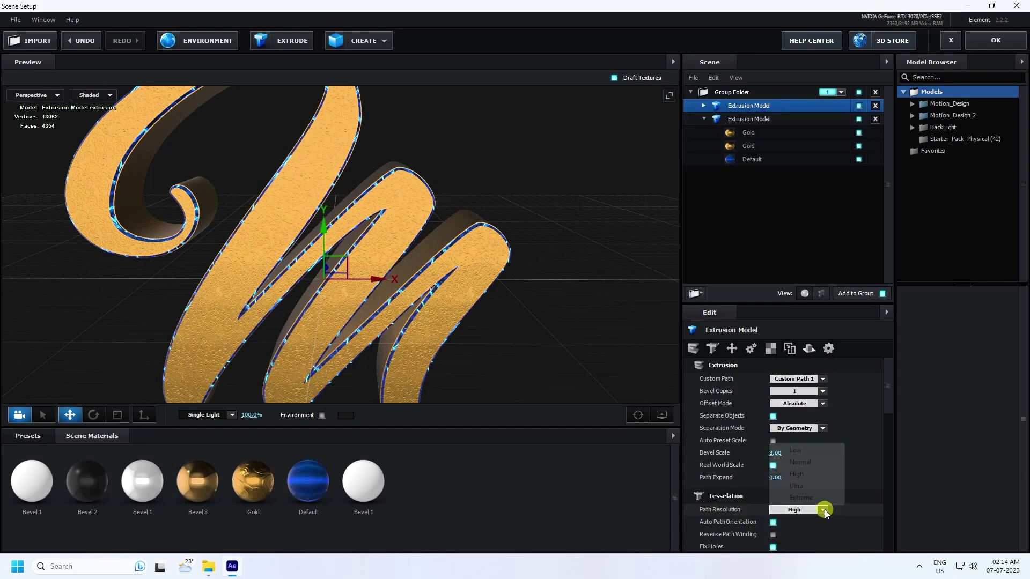
left_click(811, 498)
- Move the new extrusion along Z in front of the letter and apply the gold Bevel 3 scene material to it
left_click_drag(551, 296, 578, 292)
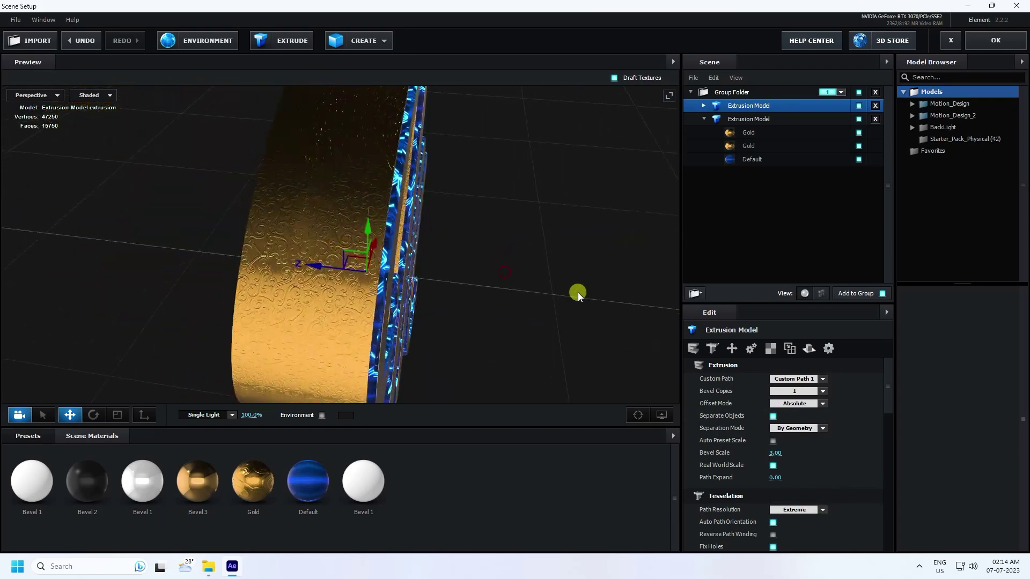
left_click_drag(333, 269, 373, 287)
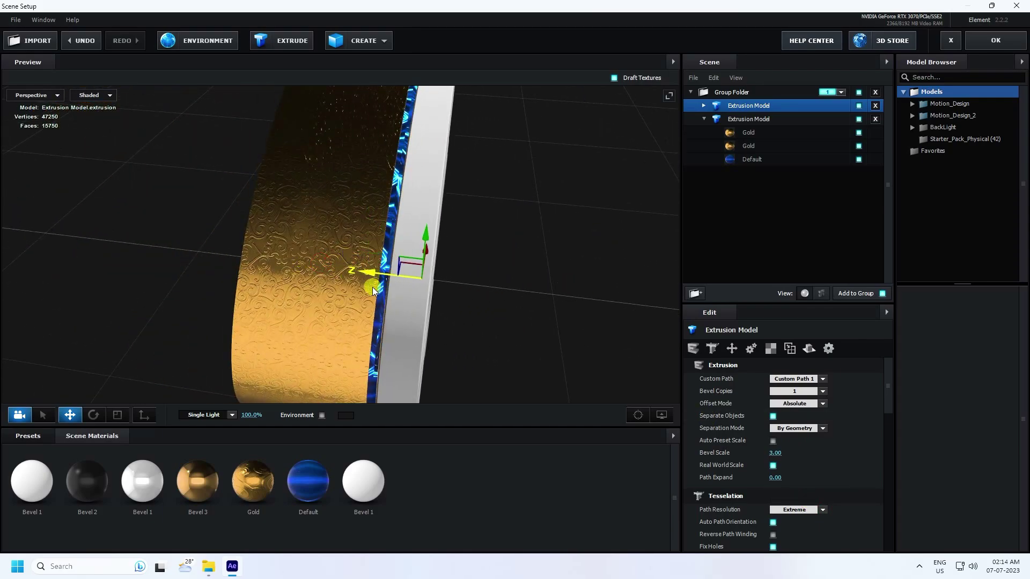
left_click_drag(548, 339, 497, 354)
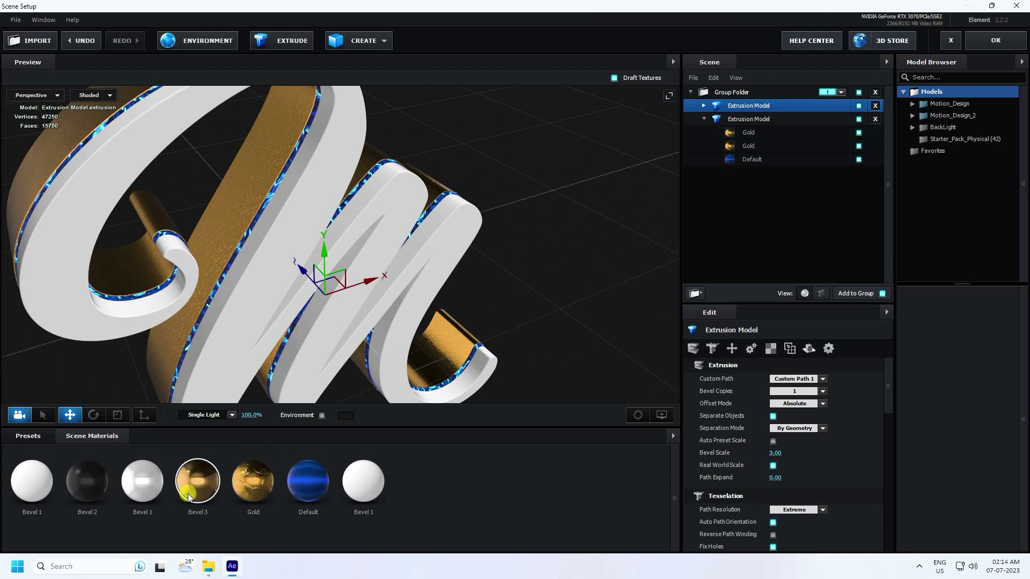
left_click_drag(198, 486, 700, 106)
left_click_drag(198, 482, 747, 118)
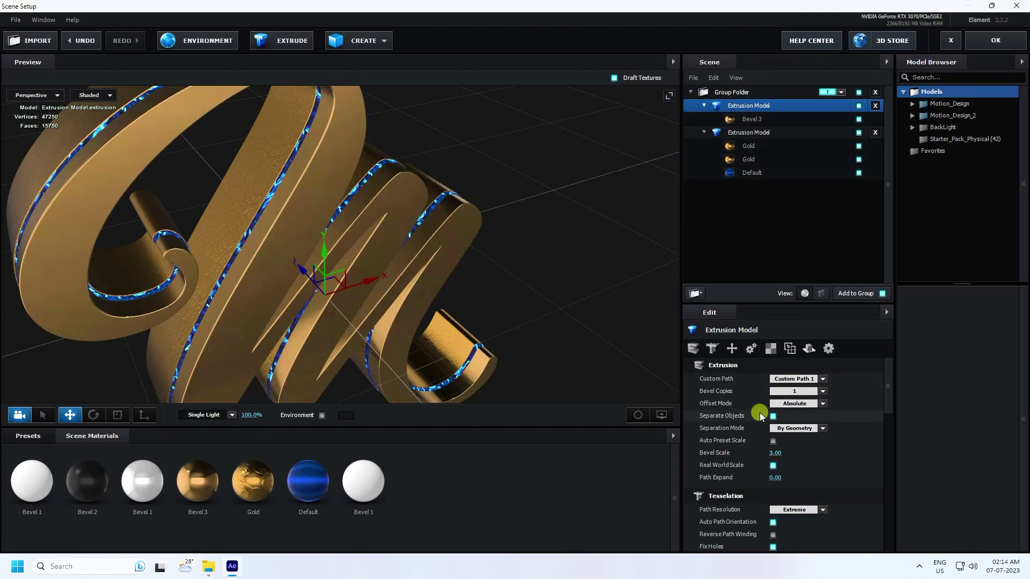
- Enable the Bevel Outline on the new extrusion's Bevel 3 and set its Extrude value to 0.30
left_click(736, 120)
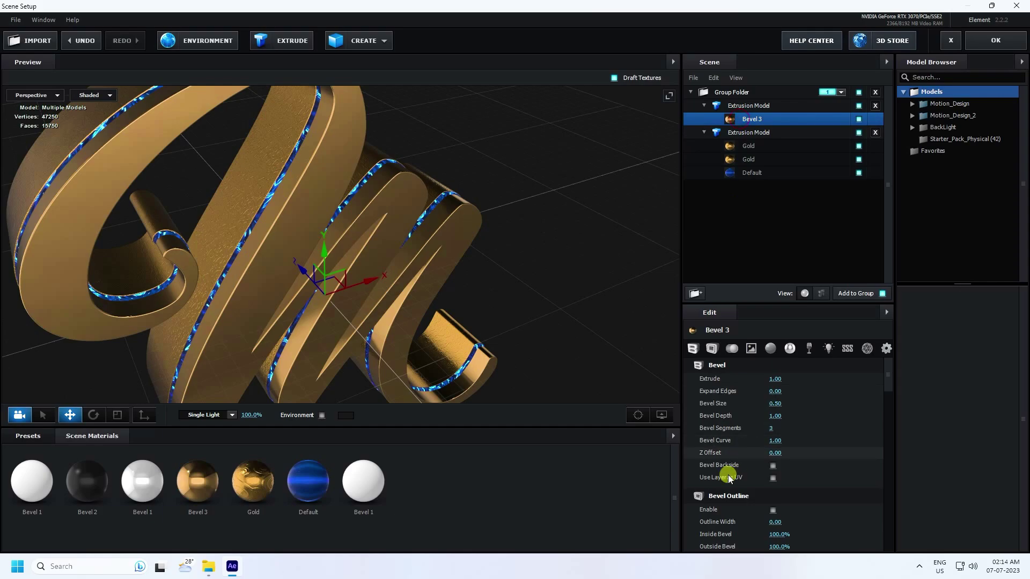
scroll(717, 500, "down", 3)
left_click(773, 435)
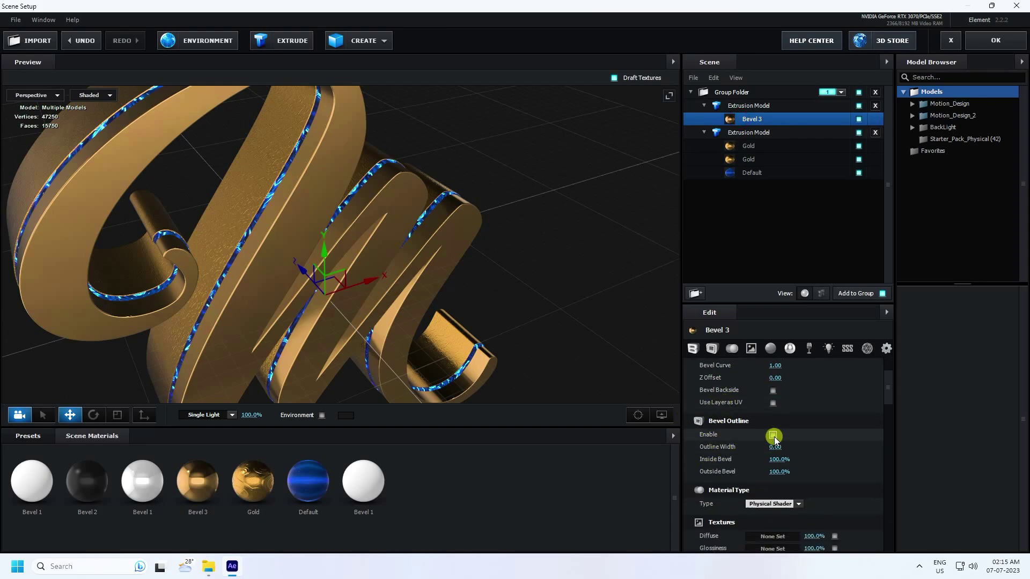
left_click_drag(581, 353, 568, 353)
scroll(717, 404, "up", 3)
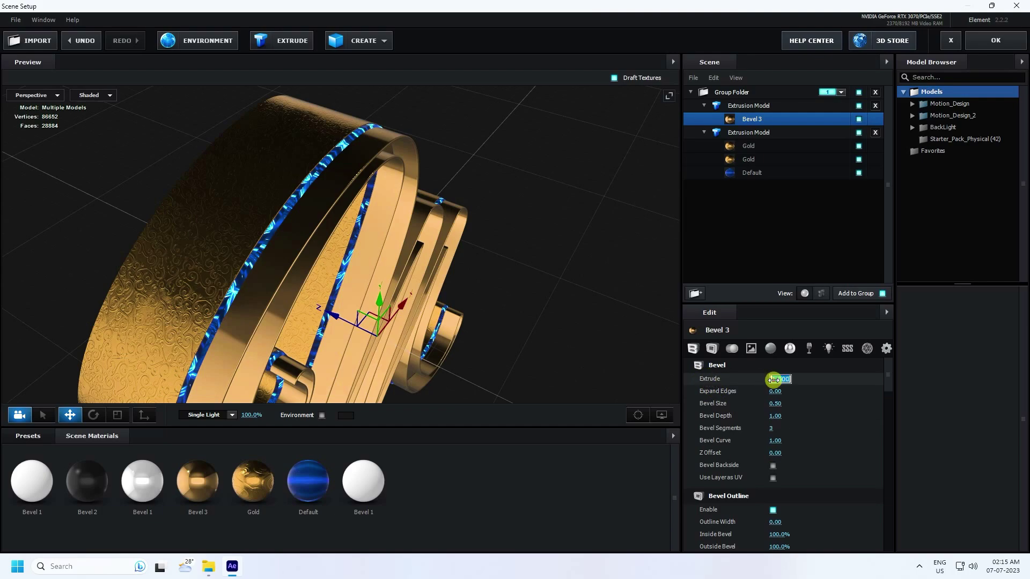
left_click_drag(344, 338, 409, 333)
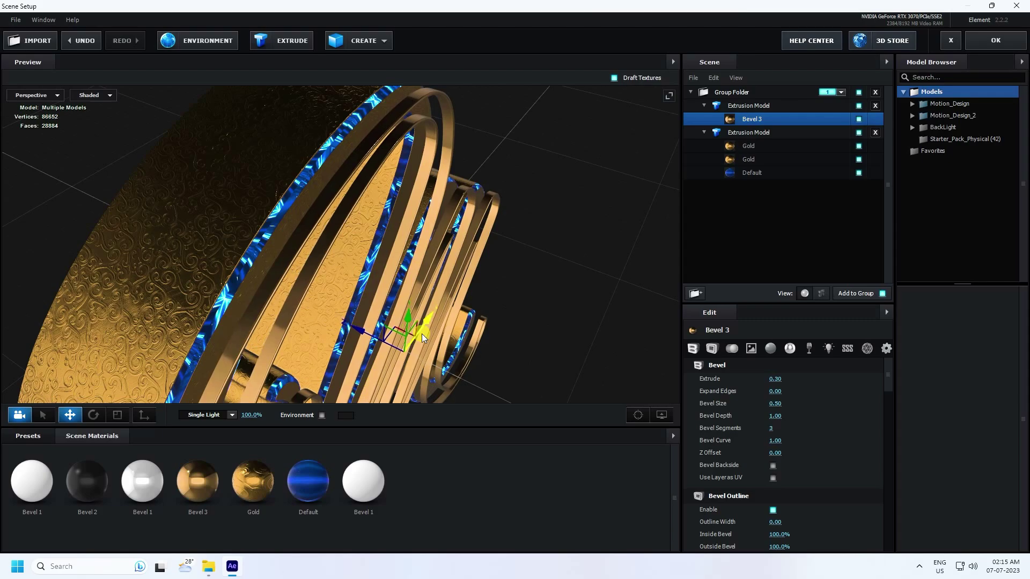
- Undo the last two changes and move the front outline extrusion along Z closer to the letter's face
key("ctrl+z")
key("ctrl+z")
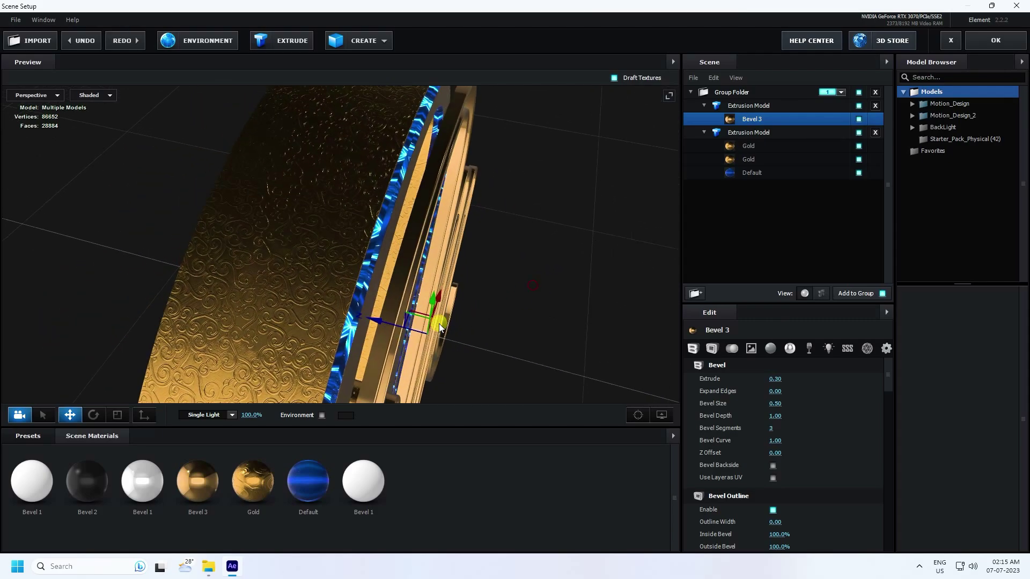
left_click_drag(388, 323, 376, 320)
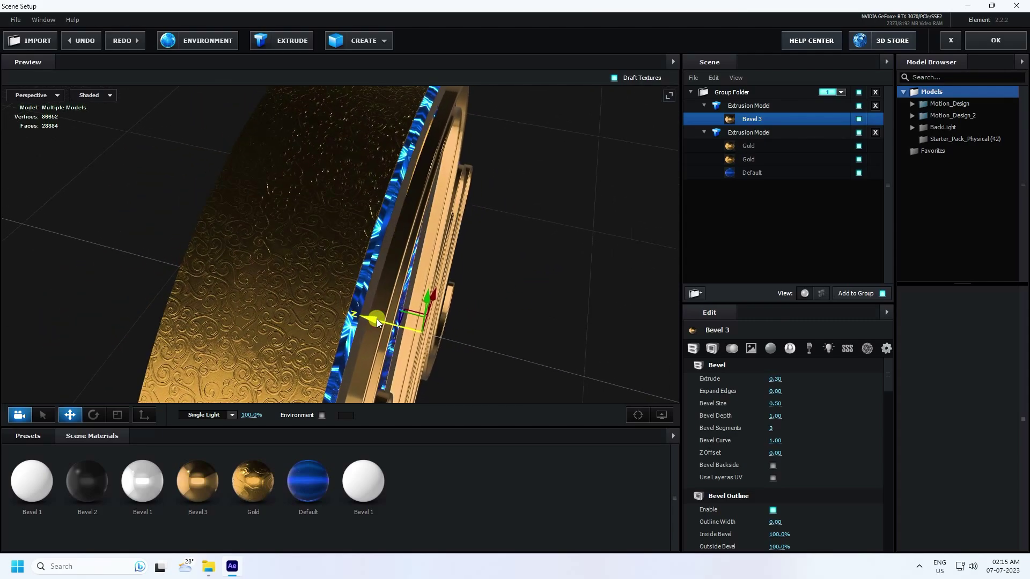
scroll(537, 284, "down", 5)
left_click_drag(566, 240, 415, 224)
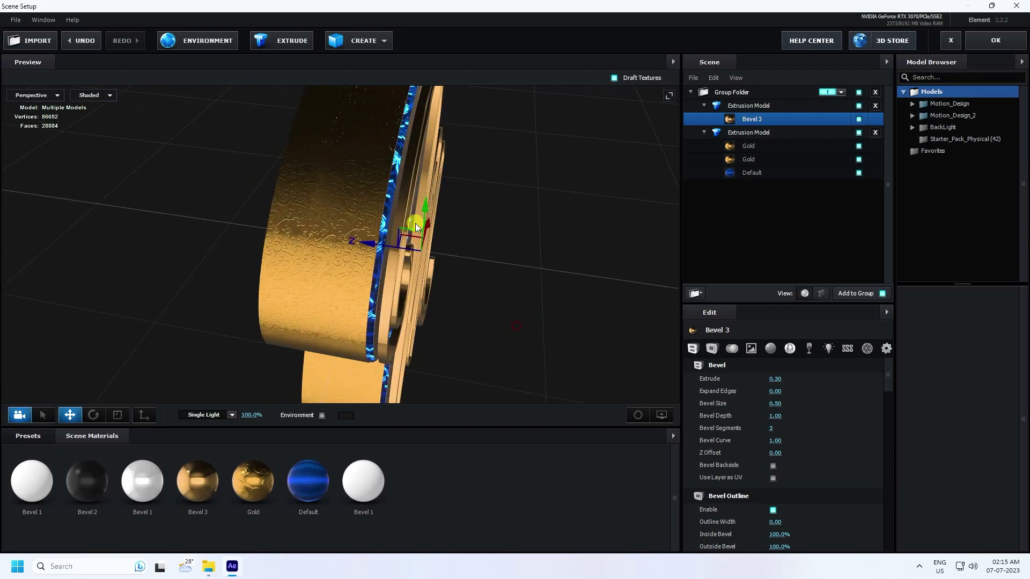
- Create a third extrusion model from Custom Path 1, place it behind the letter along Z, and set its path resolution to Extreme
left_click(288, 38)
left_click_drag(391, 275, 339, 266)
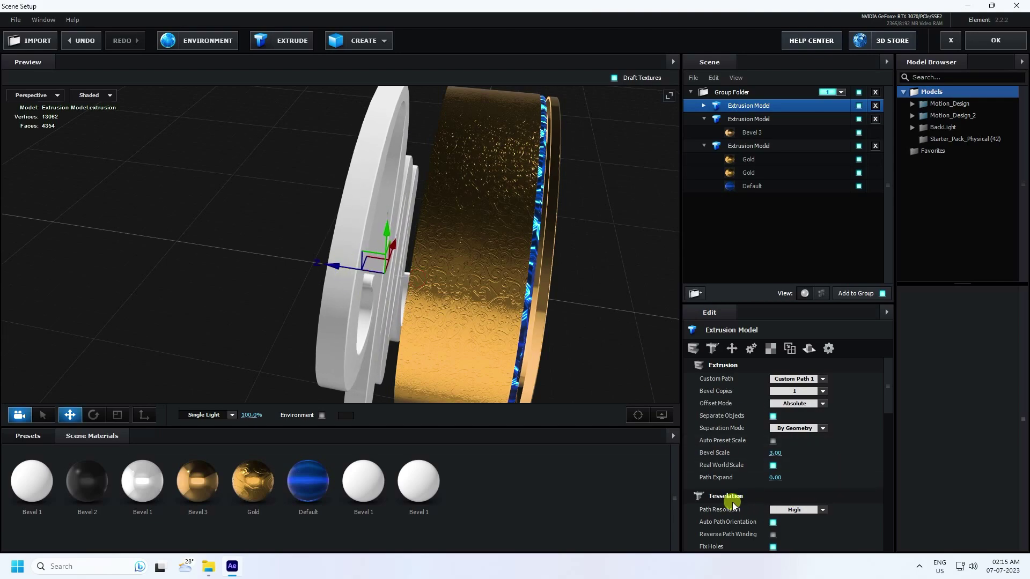
left_click(823, 510)
left_click(795, 499)
left_click_drag(536, 334, 459, 345)
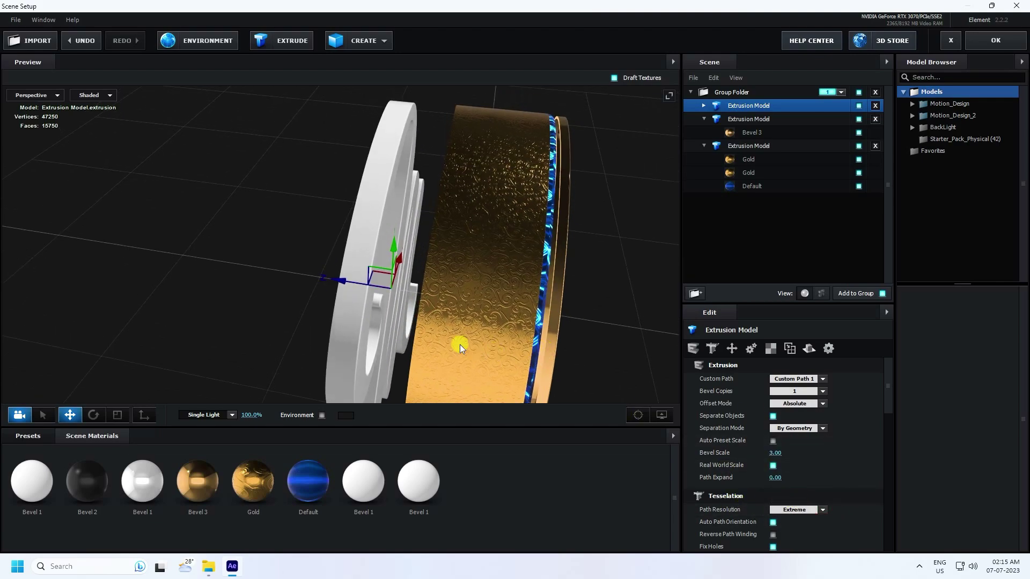
- Apply the Stripes bevel preset from the Physical bevels to the rear extrusion
left_click(37, 426)
left_click(43, 453)
left_click(50, 462)
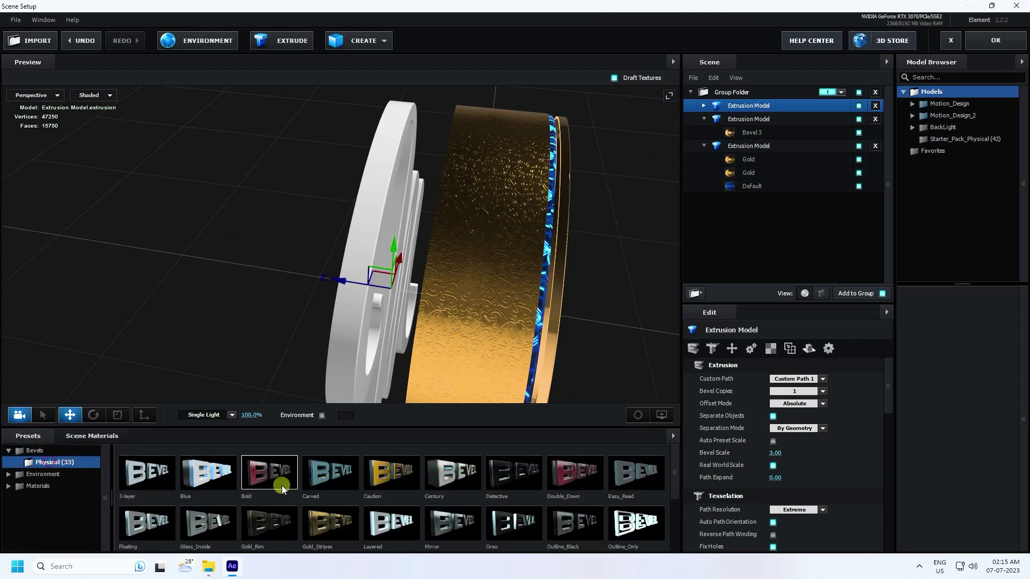
scroll(437, 494, "down", 2)
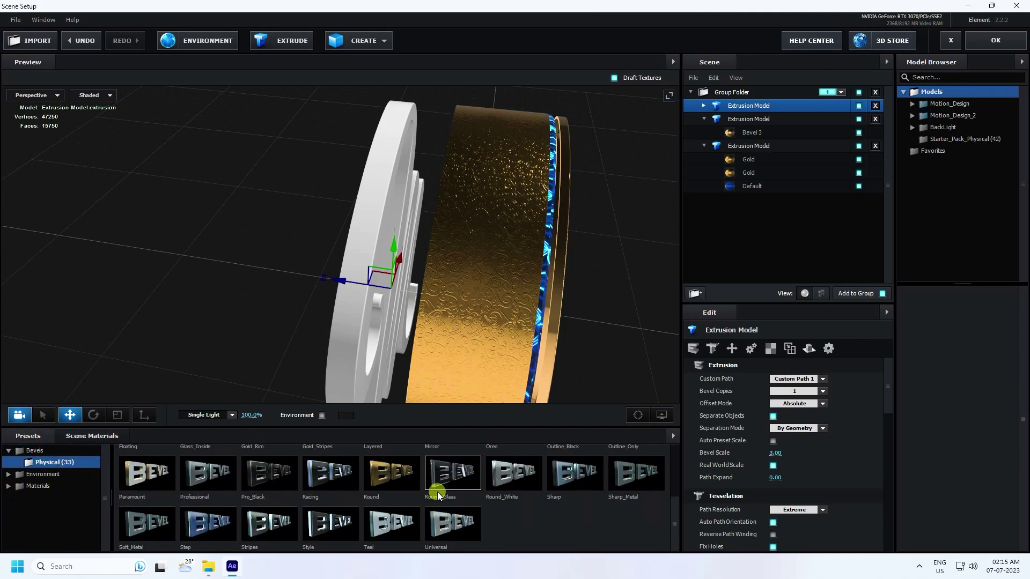
left_click(273, 523)
left_click_drag(292, 319, 258, 343)
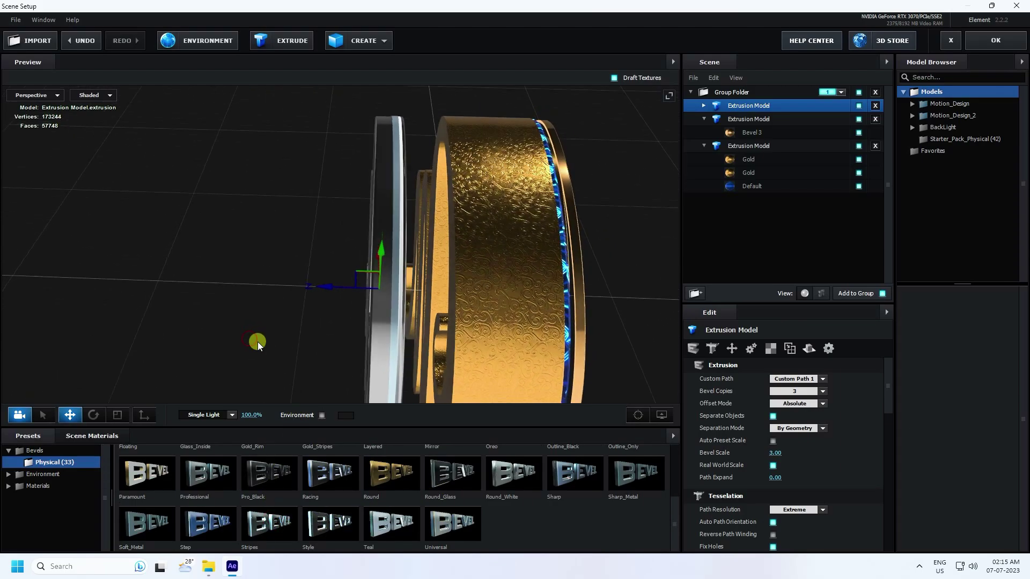
- Scale the rear extrusion along Z and move it against the back of the letter
left_click(92, 436)
left_click(117, 415)
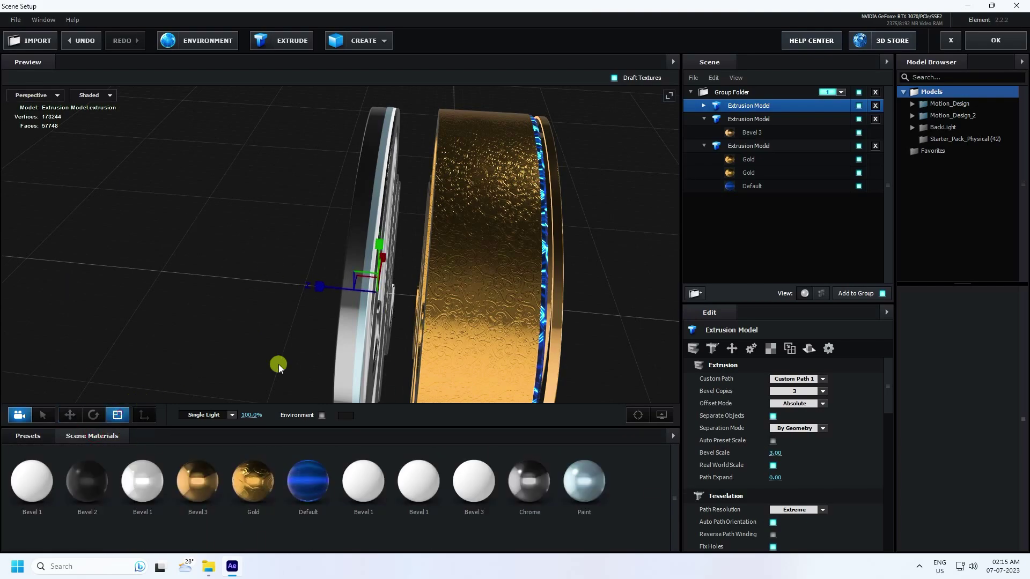
left_click_drag(322, 290, 359, 294)
left_click(70, 415)
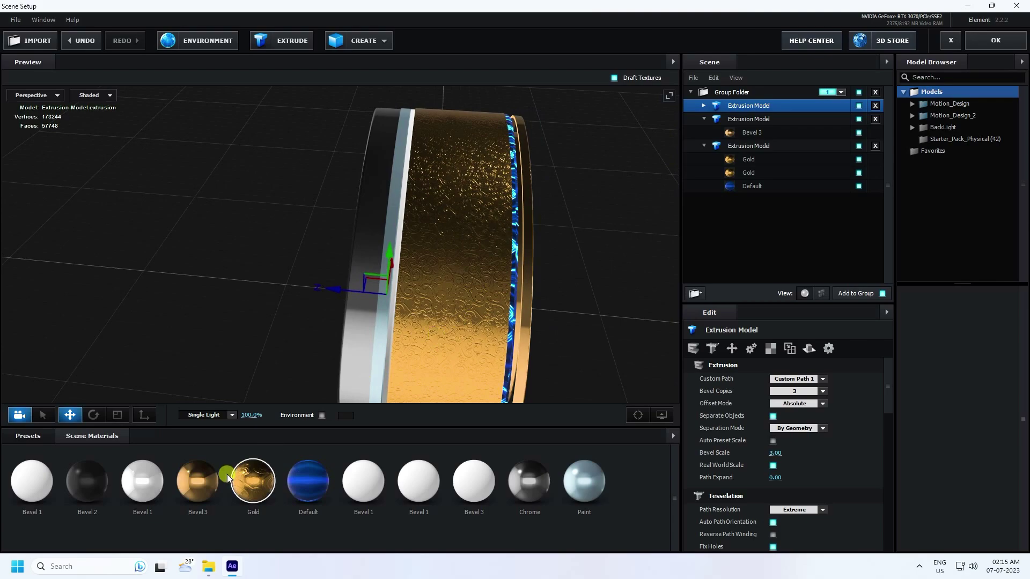
- Remove the unused scene materials and replace the rear extrusion's Paint with Default and its Chrome and white Bevel 3 with gold Bevel 3
right_click(639, 484)
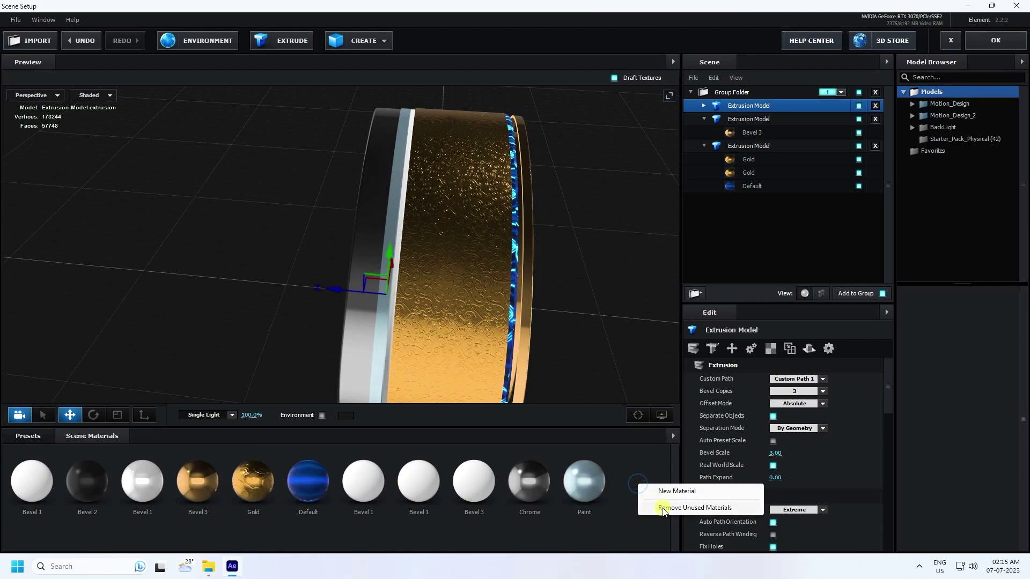
left_click(664, 510)
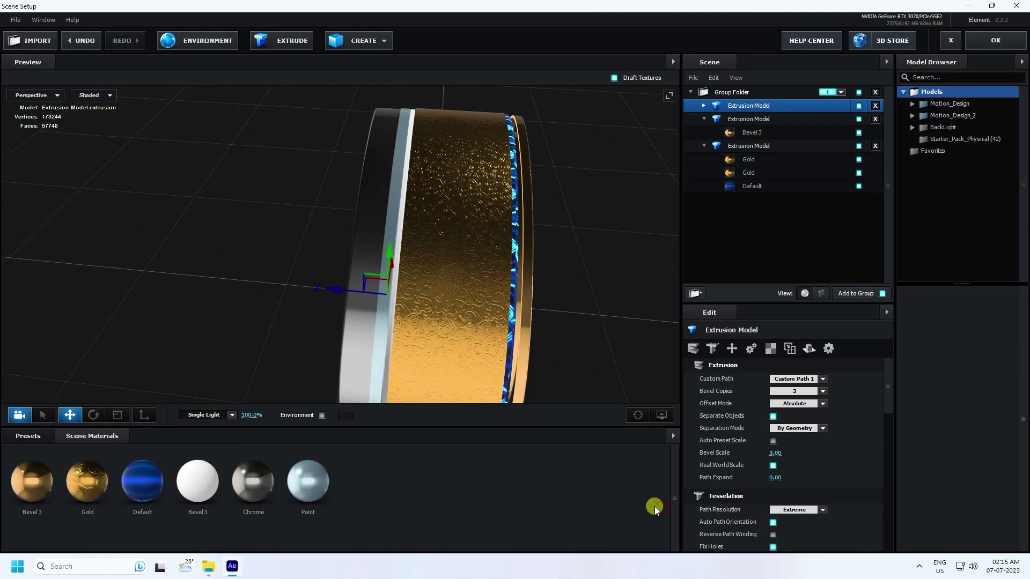
left_click(697, 105)
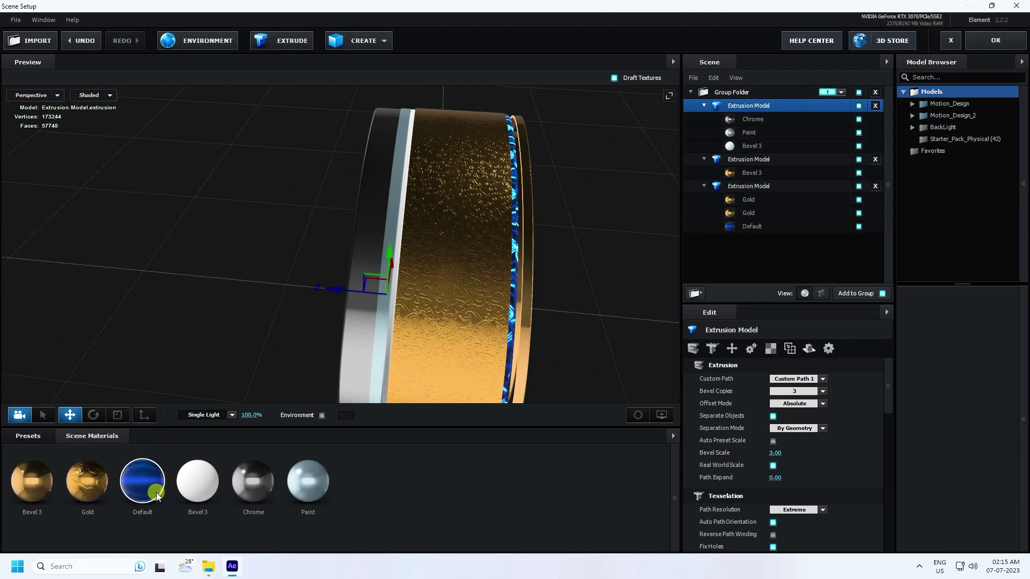
mouse_move(146, 478)
left_mouse_down()
mouse_move(708, 179)
mouse_move(754, 134)
left_mouse_up()
left_click_drag(32, 481, 736, 143)
left_click_drag(86, 443, 738, 119)
- Set the rear extrusion's UV Repeat to 12.00 in both directions
left_click_drag(617, 210, 333, 294)
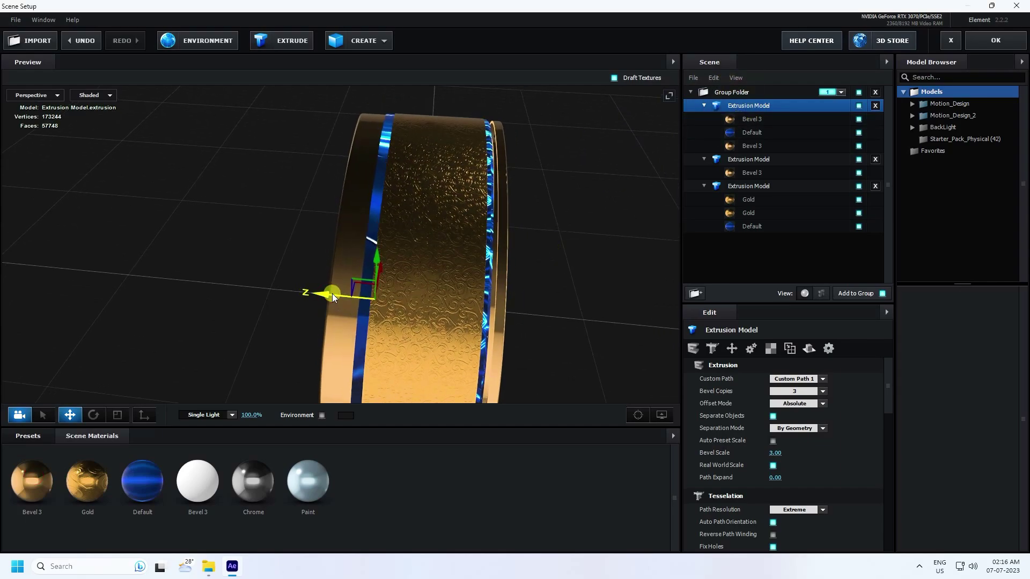
left_click_drag(618, 290, 358, 206)
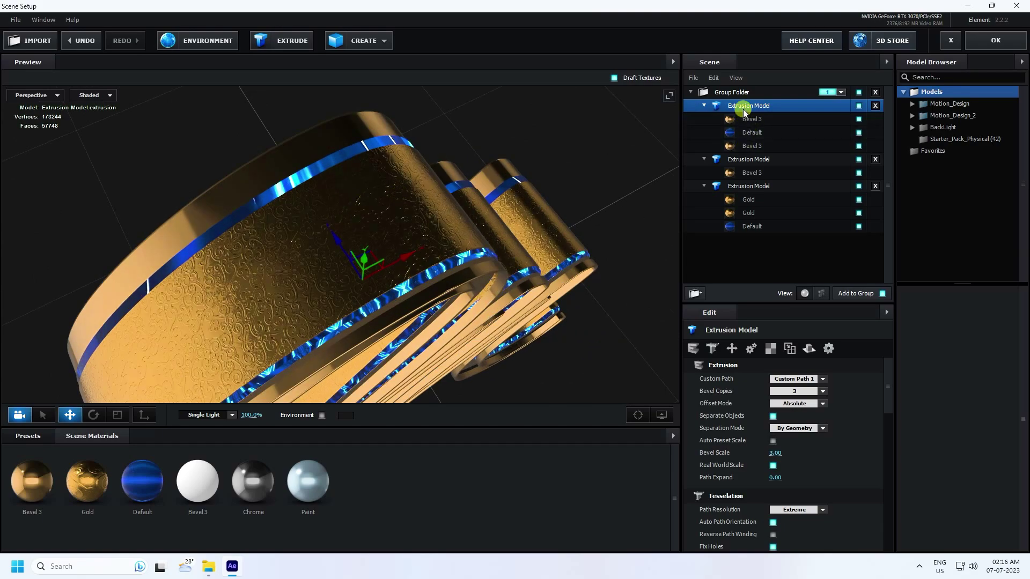
left_click(771, 348)
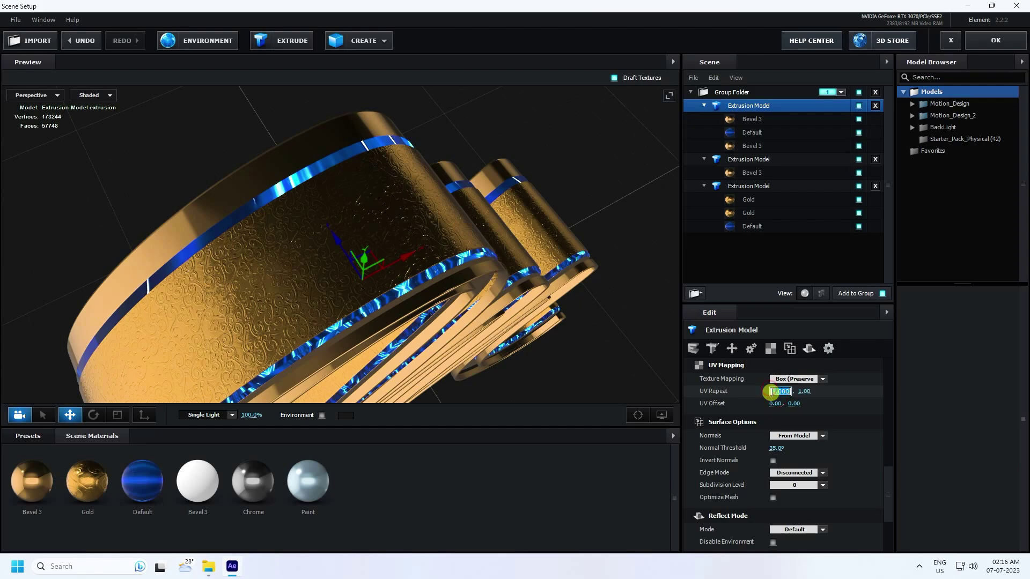
key("Return")
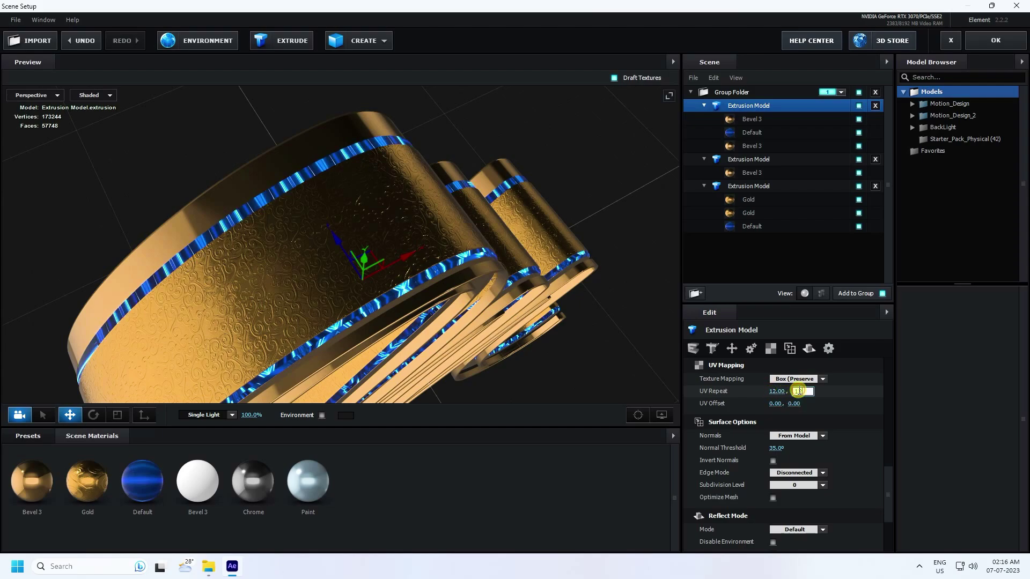
key("Return")
left_click_drag(451, 300, 504, 288)
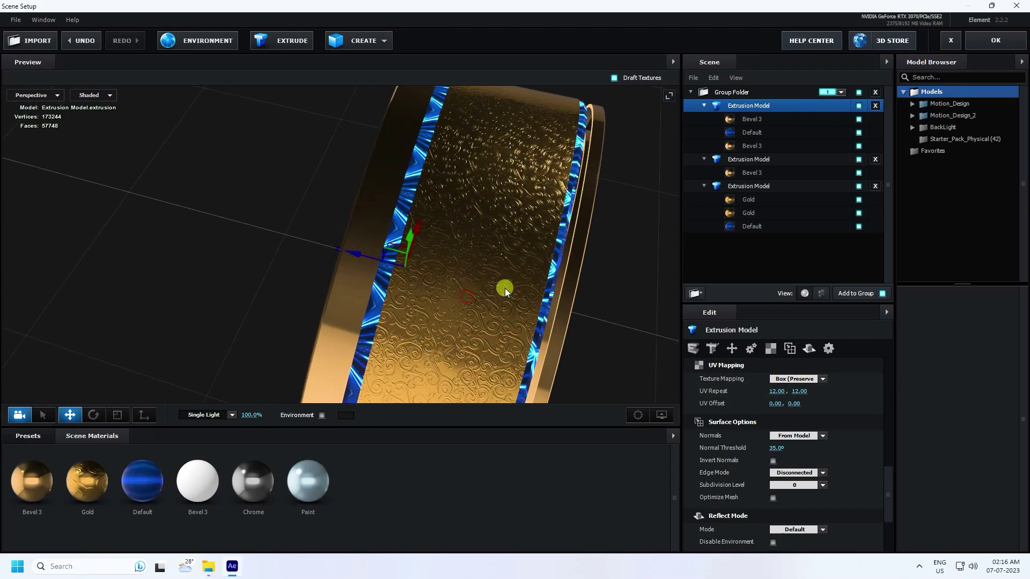
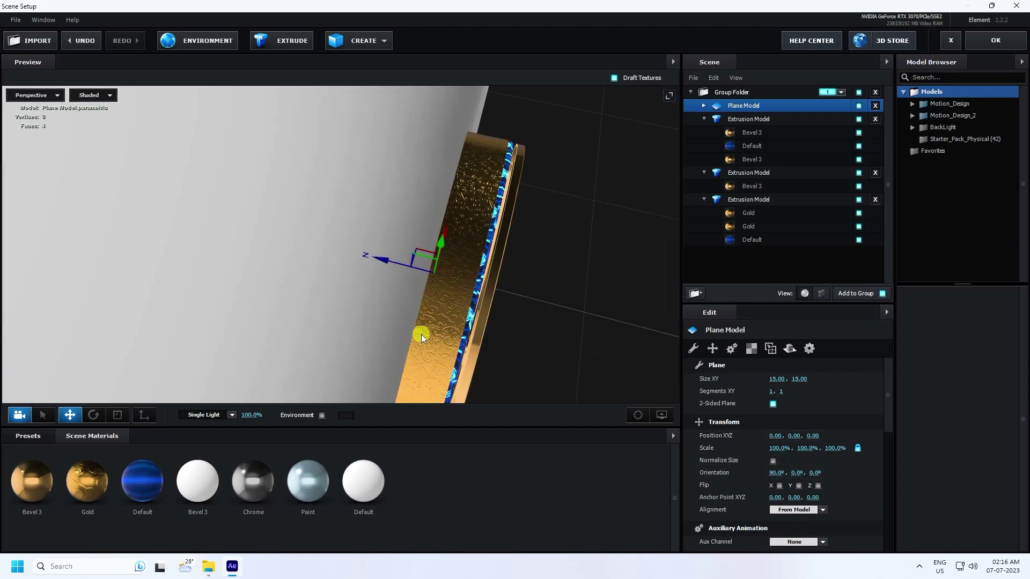
- Position the plane behind the letter at Z 0.40 and apply the Black_Outline material from the Physical presets to it
mouse_move(420, 334)
left_mouse_down()
mouse_move(425, 349)
mouse_move(466, 342)
mouse_move(423, 263)
mouse_move(290, 278)
mouse_move(408, 276)
mouse_move(306, 245)
mouse_move(405, 297)
mouse_move(377, 269)
mouse_move(449, 256)
mouse_move(410, 249)
mouse_move(420, 291)
mouse_move(384, 303)
mouse_move(407, 301)
mouse_move(423, 315)
left_mouse_up()
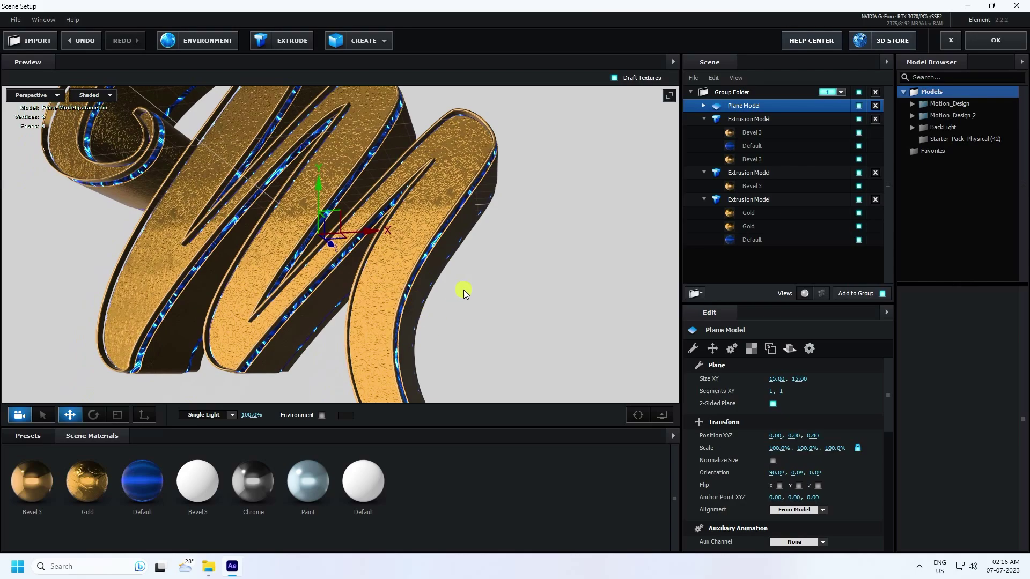
left_click(40, 436)
left_click(40, 475)
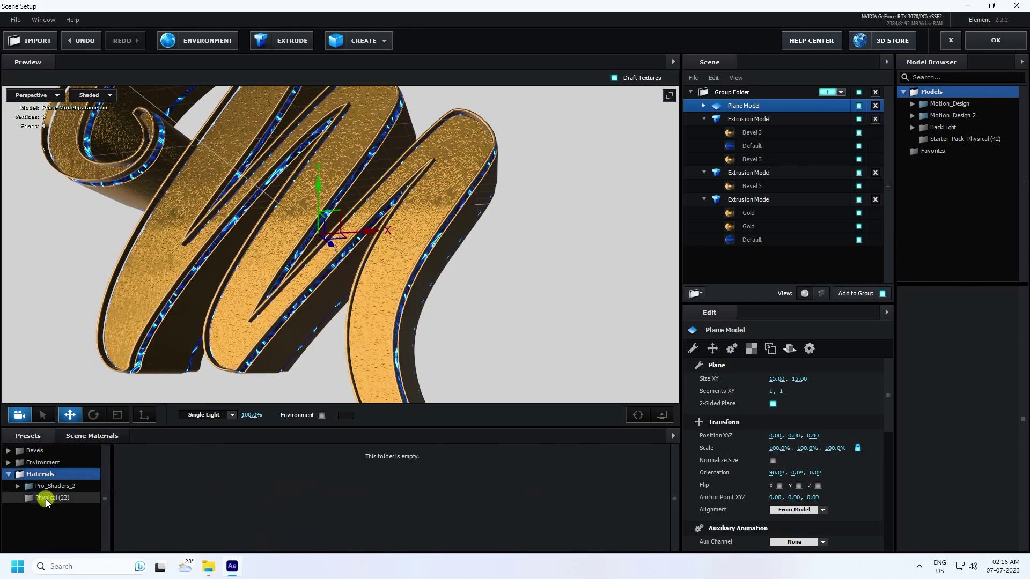
left_click(46, 498)
left_click(198, 485)
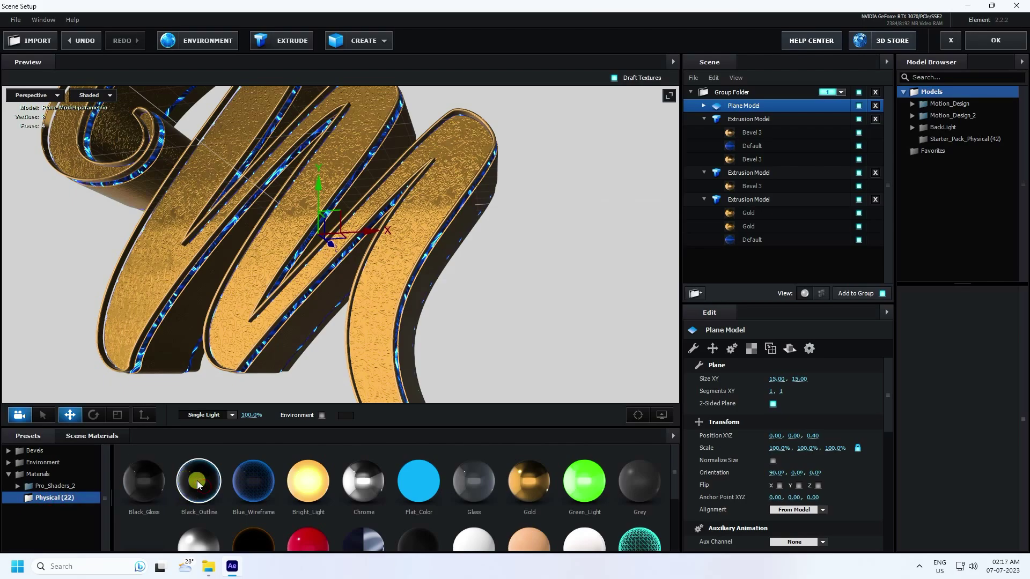
left_click_drag(195, 494, 483, 308)
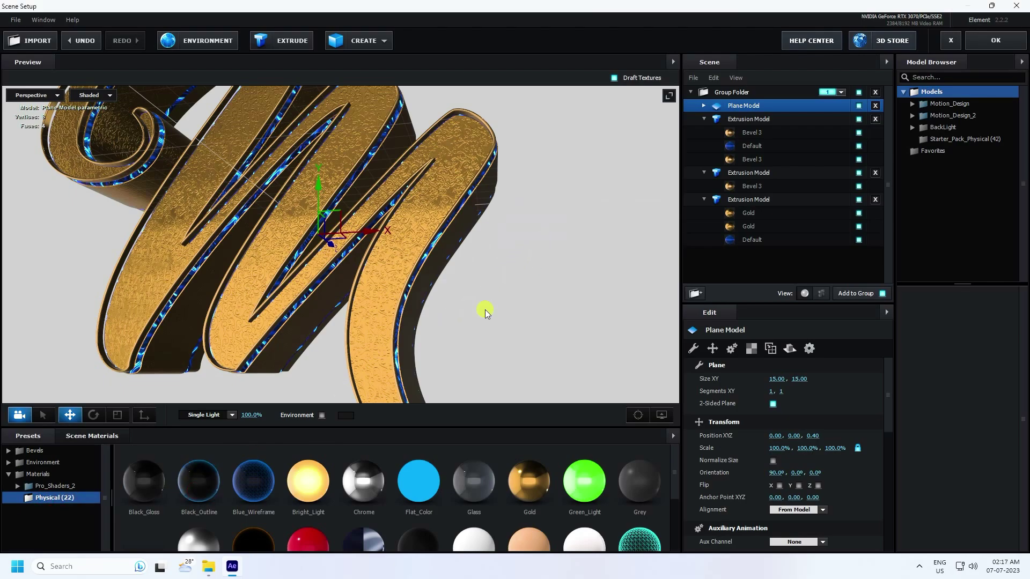
- Load the Normal Map BG image from the Texture folder in File Explorer as the Black_Outline material's Normal Bump texture
left_click(94, 437)
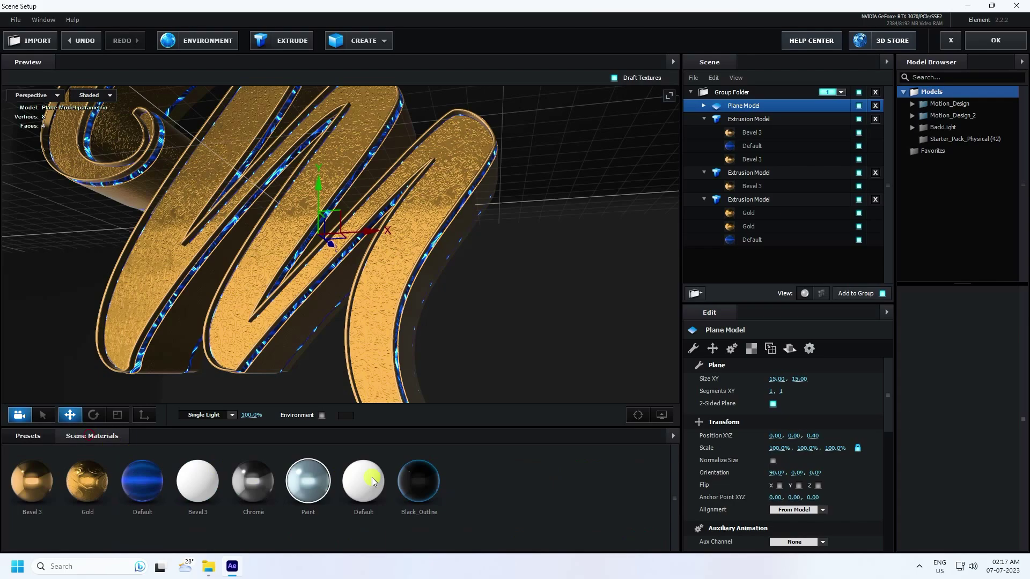
left_click(418, 475)
scroll(733, 462, "up", 5)
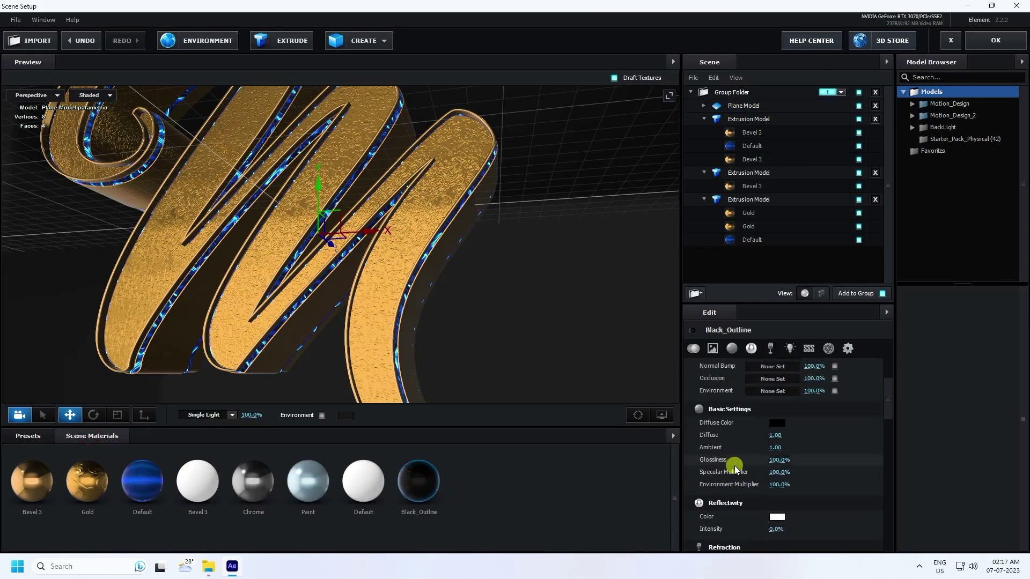
left_click(211, 563)
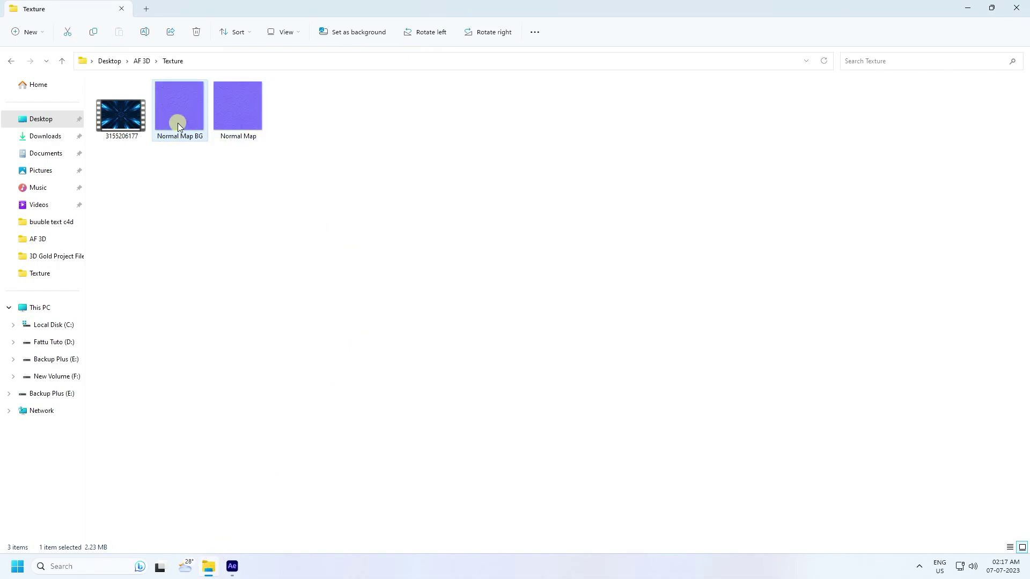
left_click_drag(179, 126, 759, 461)
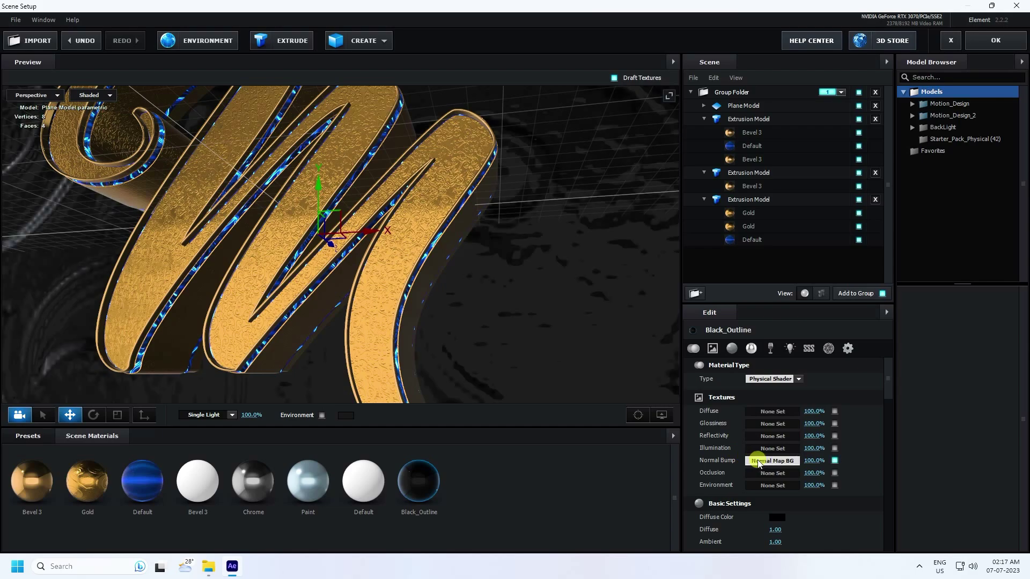
left_click_drag(442, 289, 430, 317)
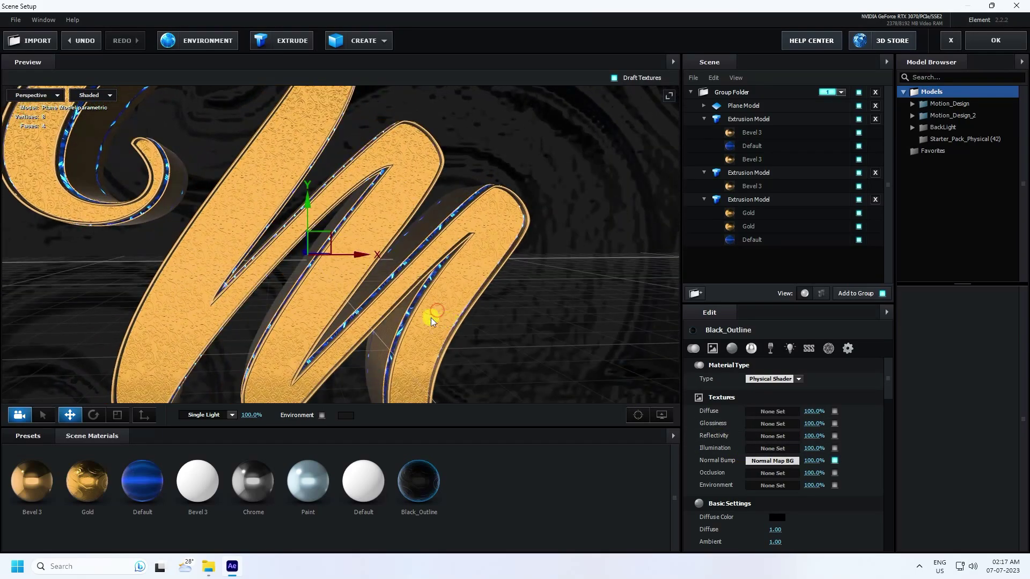
- Set the plane model's UV Repeat to 20.00 in both directions
left_click(742, 107)
left_click(752, 350)
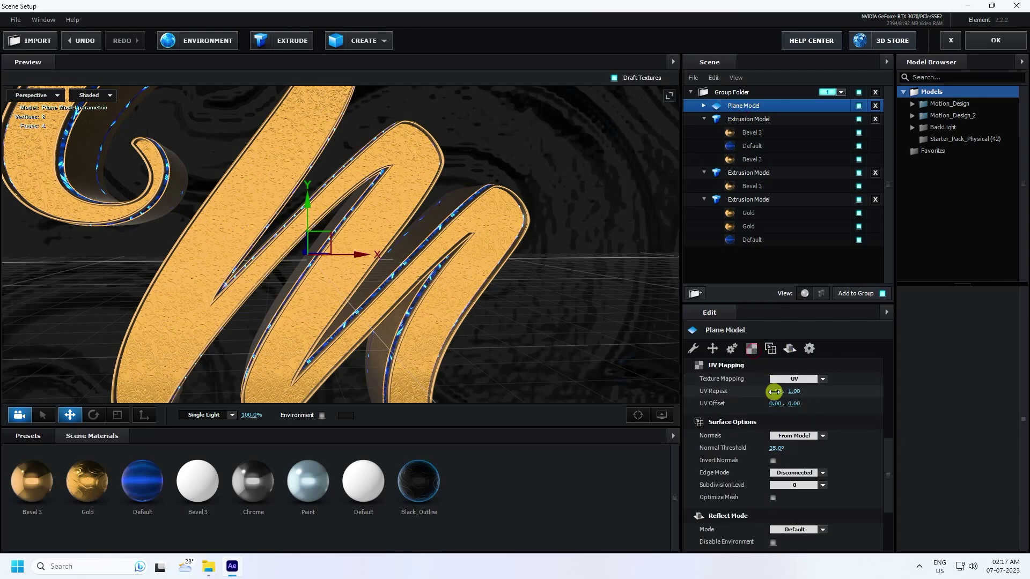
left_click(775, 392)
type("20")
key("Return")
left_click(799, 391)
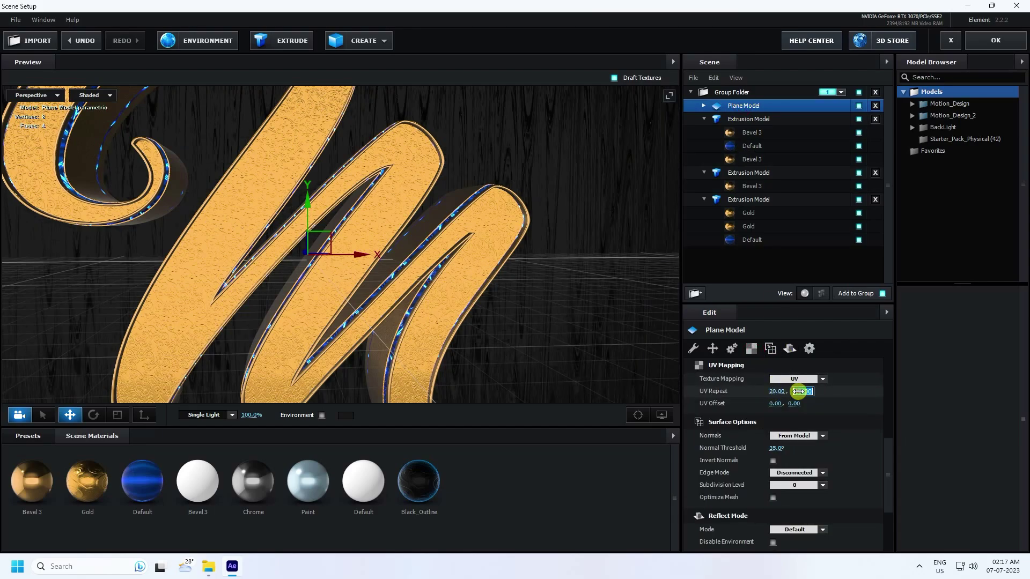
type("20")
key("Return")
left_click_drag(546, 337, 409, 298)
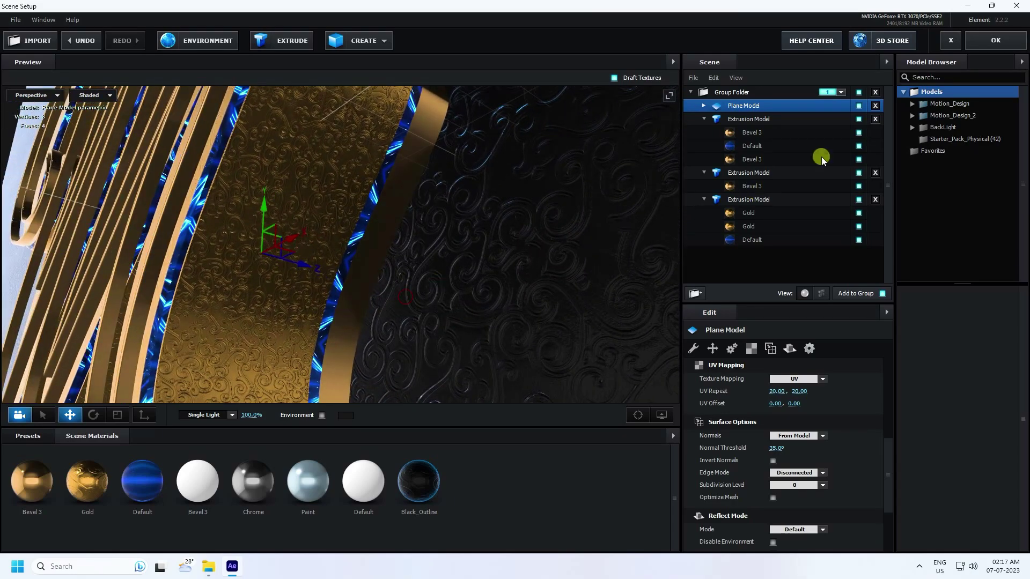
- Change the plane model's Reflect Mode to Mirror Surface
right_click(743, 107)
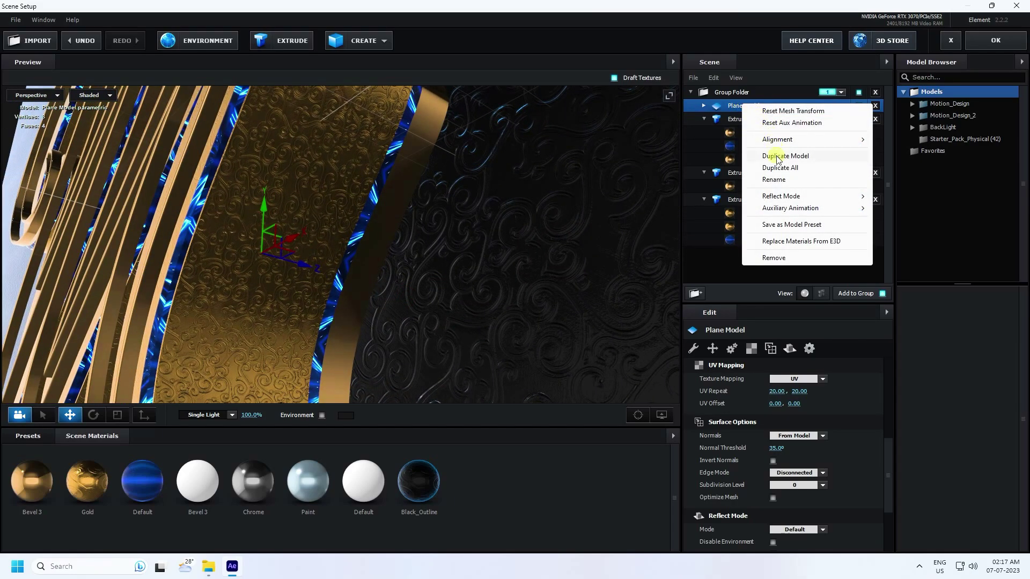
mouse_move(766, 201)
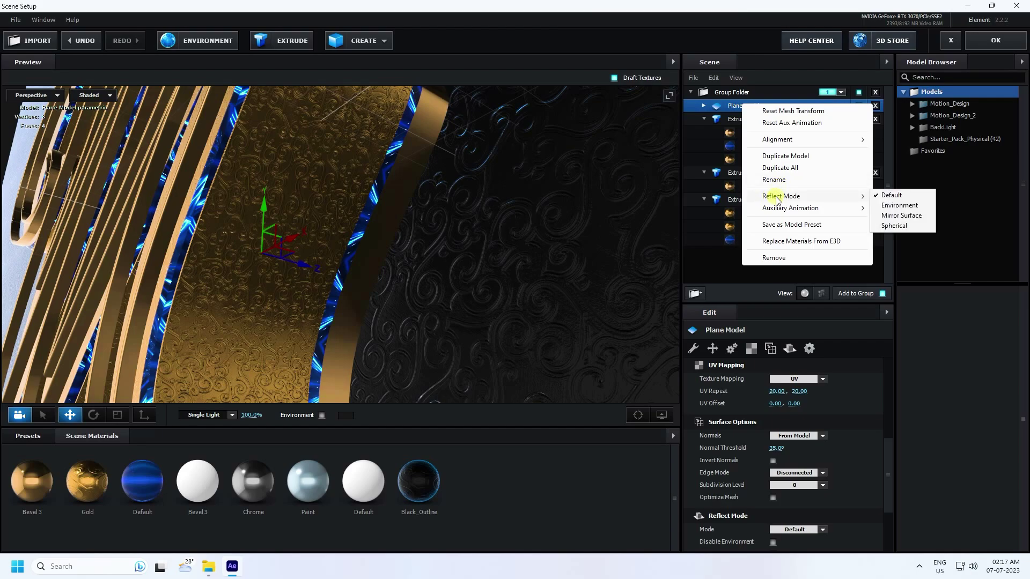
left_click(894, 216)
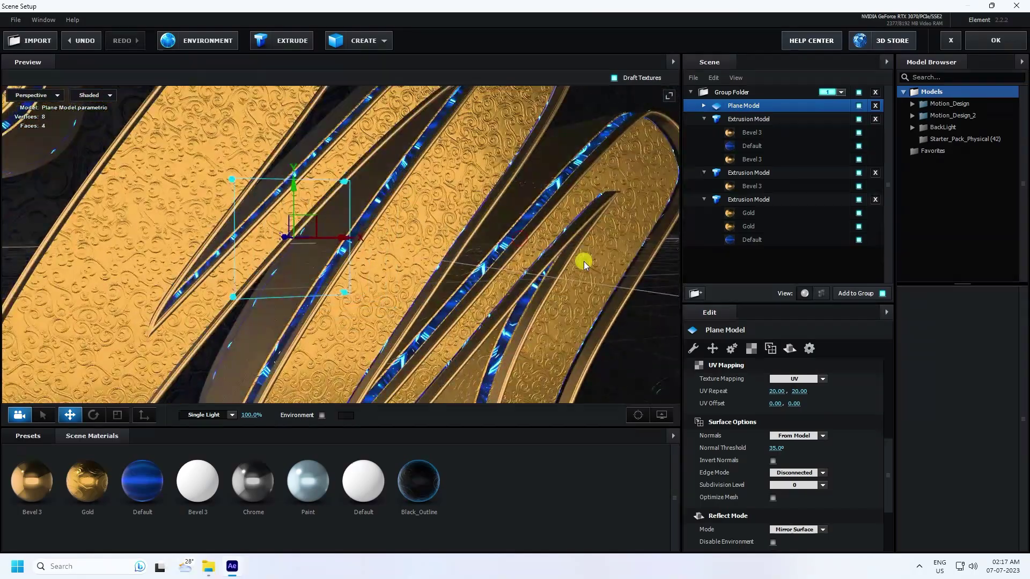
left_click_drag(583, 261, 568, 247)
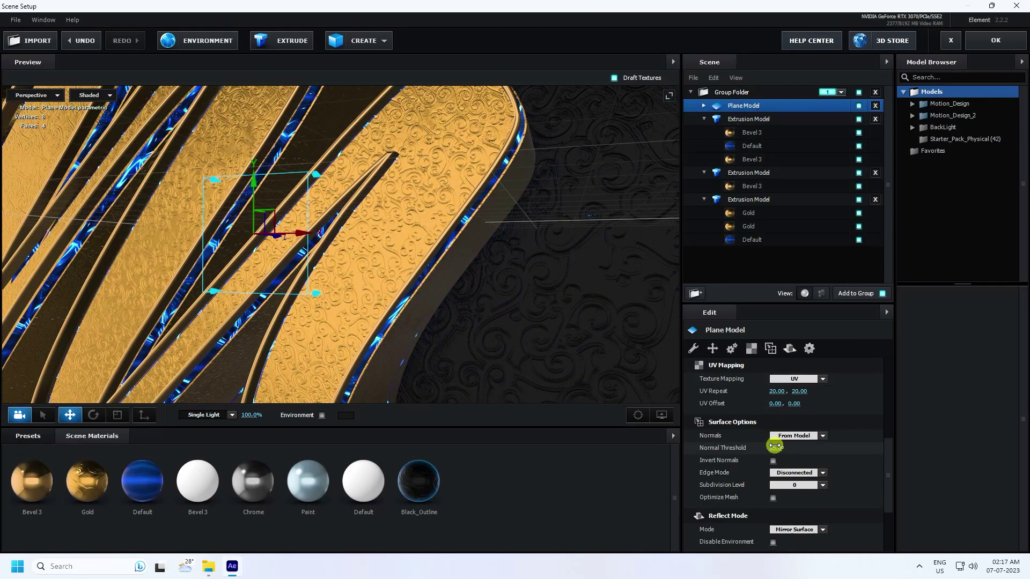
- Set the plane model's X orientation to -90.0°
scroll(775, 447, "up", 5)
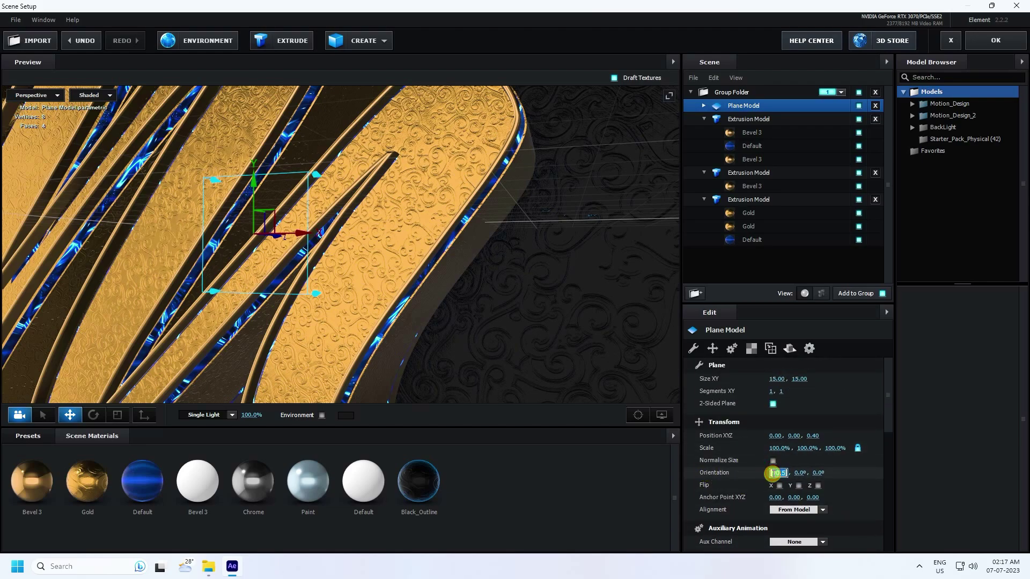
key("Return")
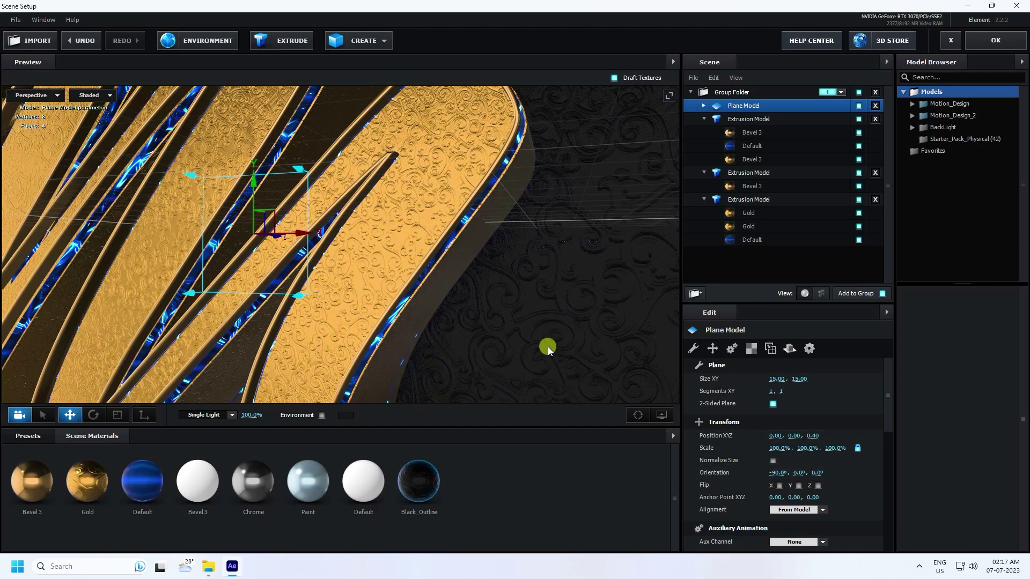
left_click_drag(548, 347, 475, 331)
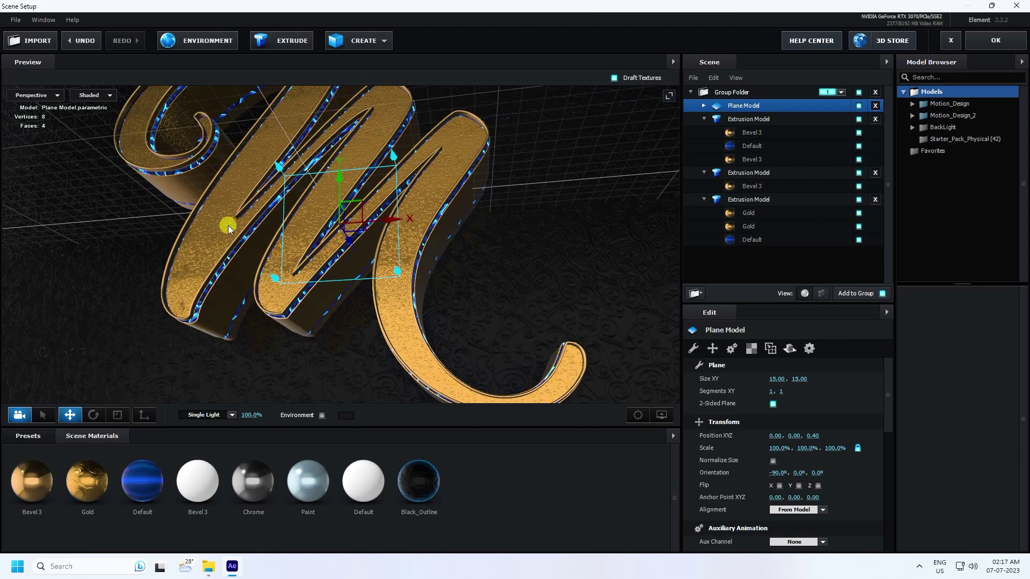
- Apply the Basic_2K_02 environment preset from the Basic_2K folder to the scene
left_click(36, 435)
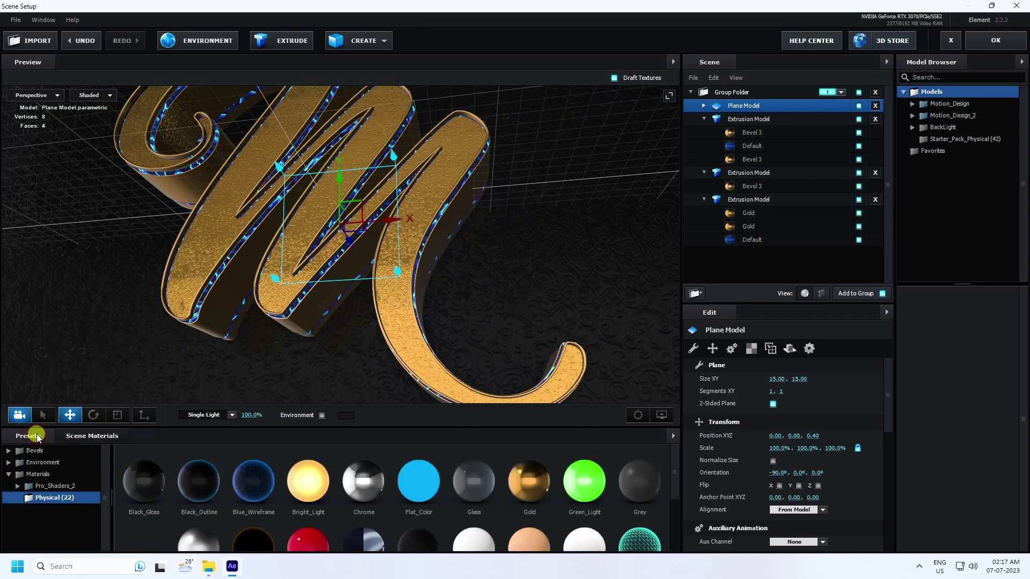
left_click(44, 462)
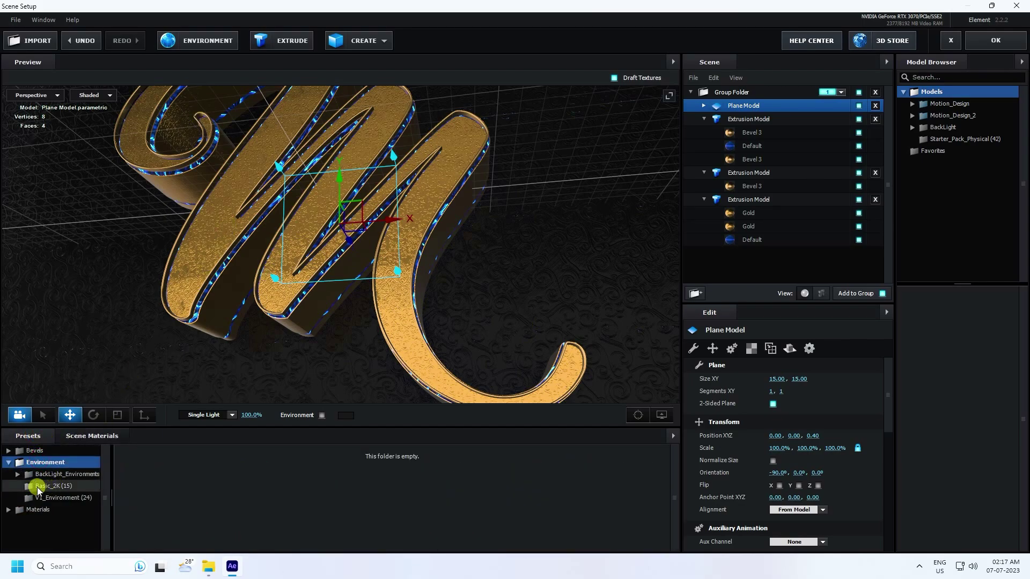
left_click(47, 487)
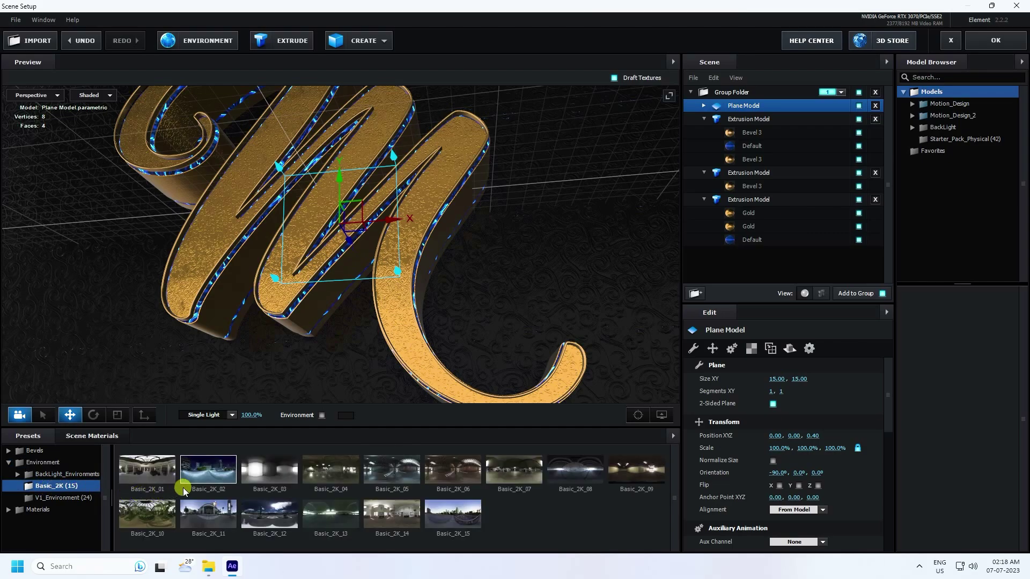
left_click(205, 479)
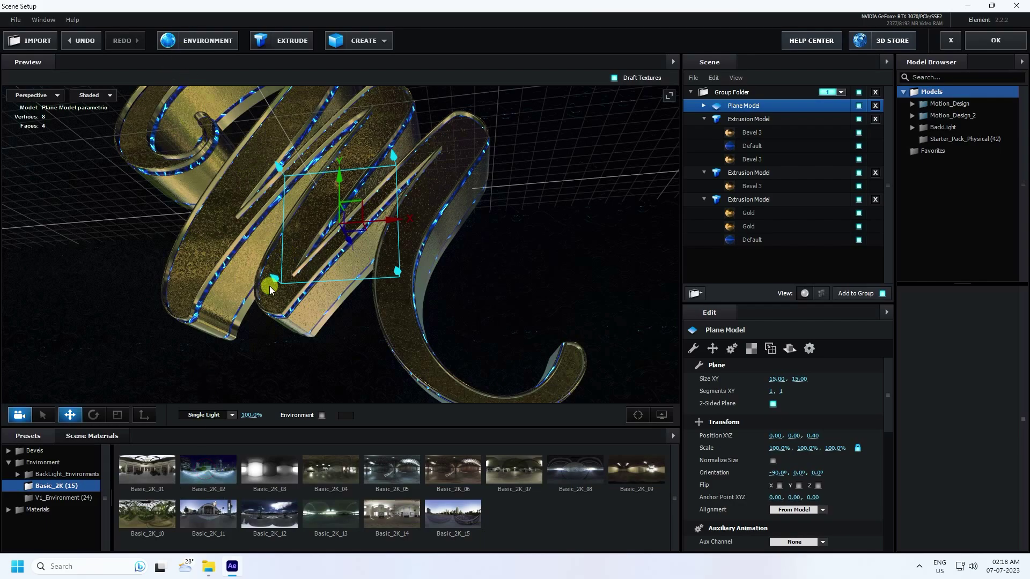
left_click_drag(269, 286, 255, 175)
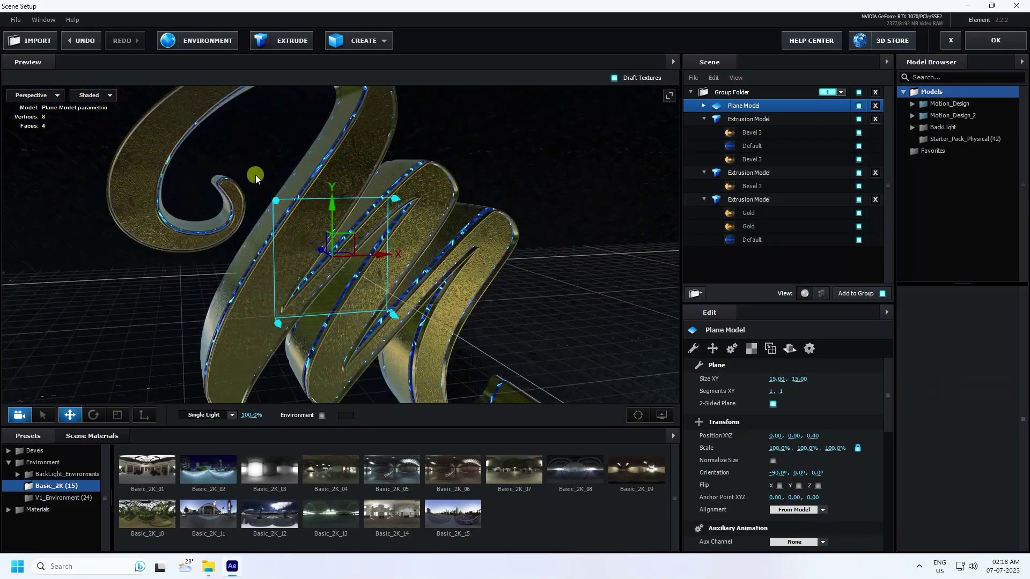
- Adjust the environment texture to 30% contrast, 20% brightness and -100% saturation
left_click(204, 42)
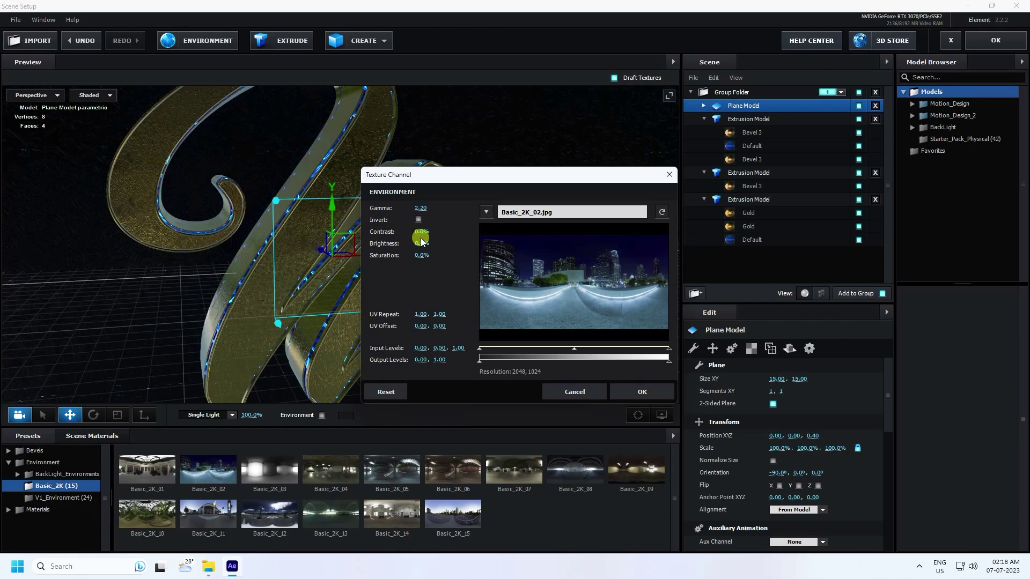
left_click_drag(421, 233, 439, 234)
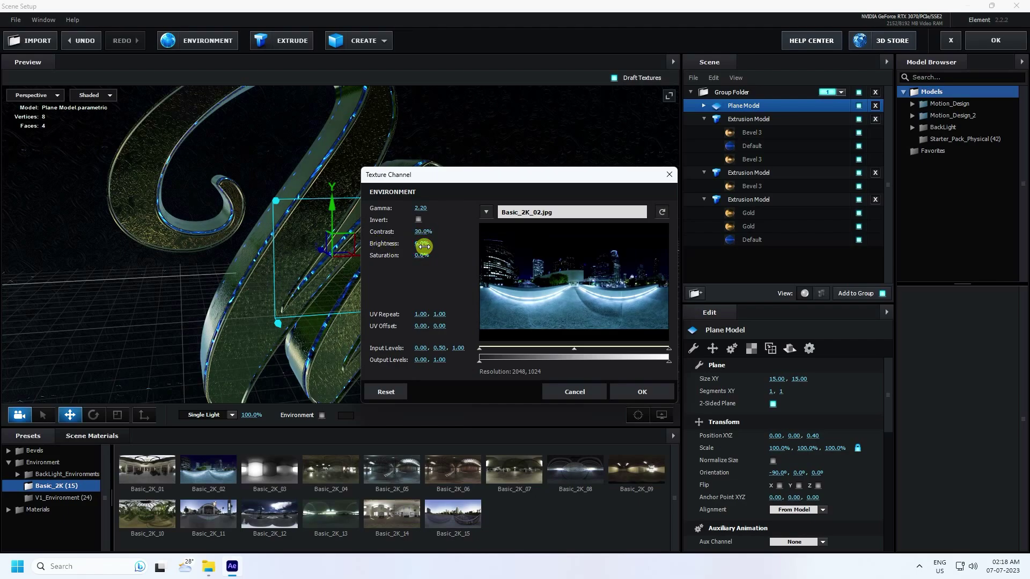
left_click_drag(423, 247, 427, 247)
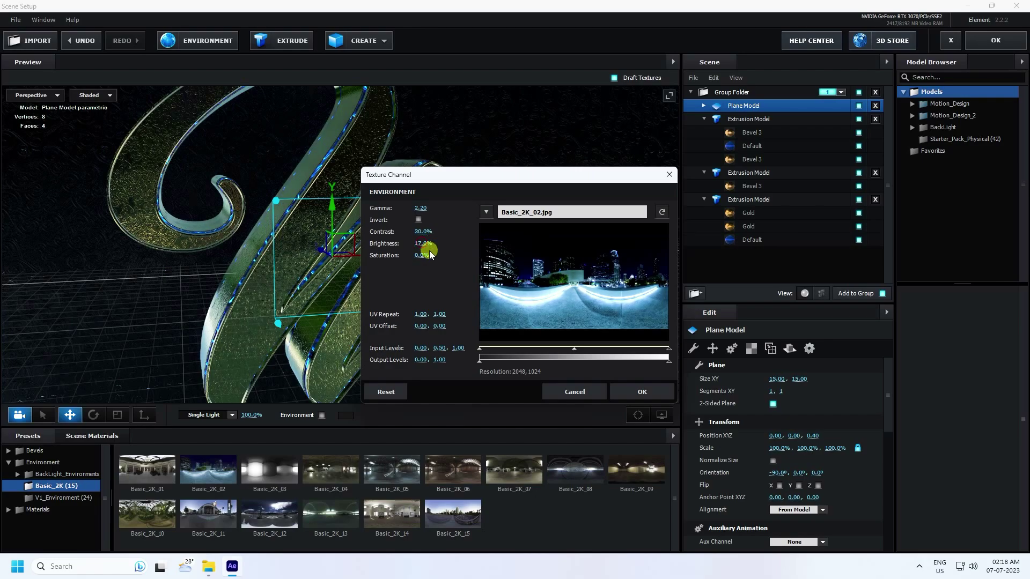
left_click_drag(421, 243, 424, 245)
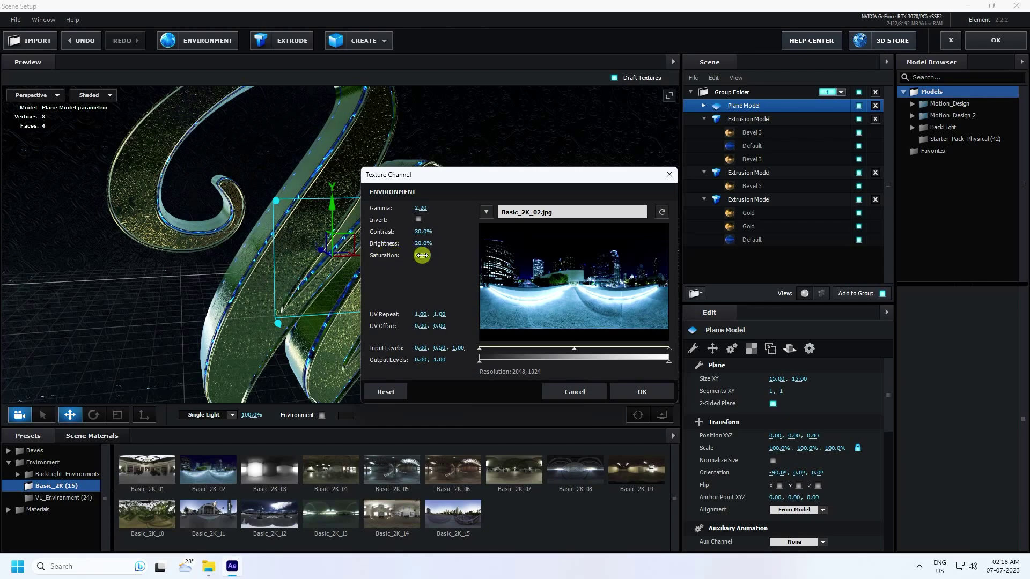
left_click_drag(422, 256, 226, 299)
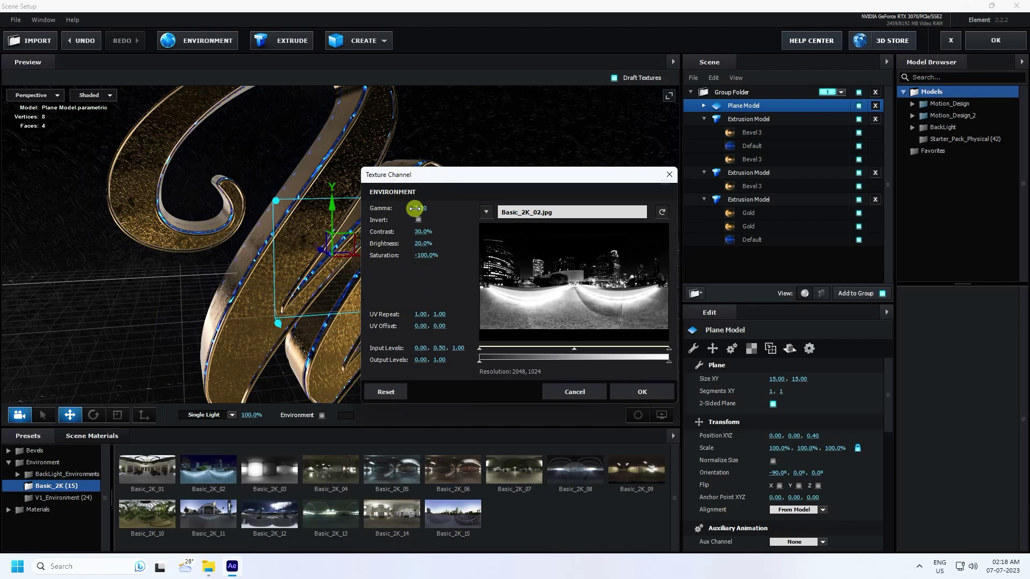
left_click(635, 391)
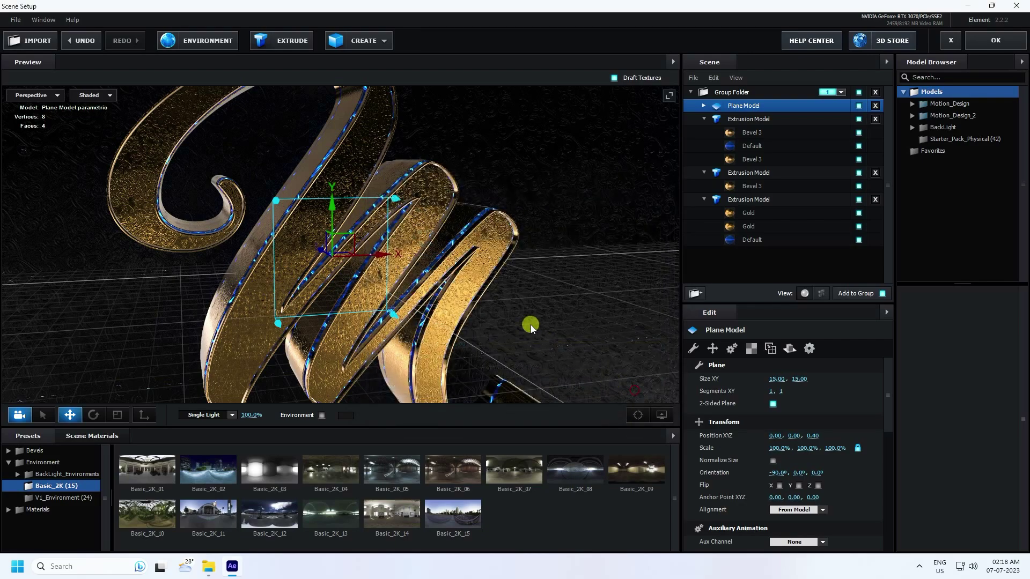
- Switch the preview lighting to Aqua, inspect the letter up close, and accept the scene setup
left_click_drag(530, 324, 482, 295)
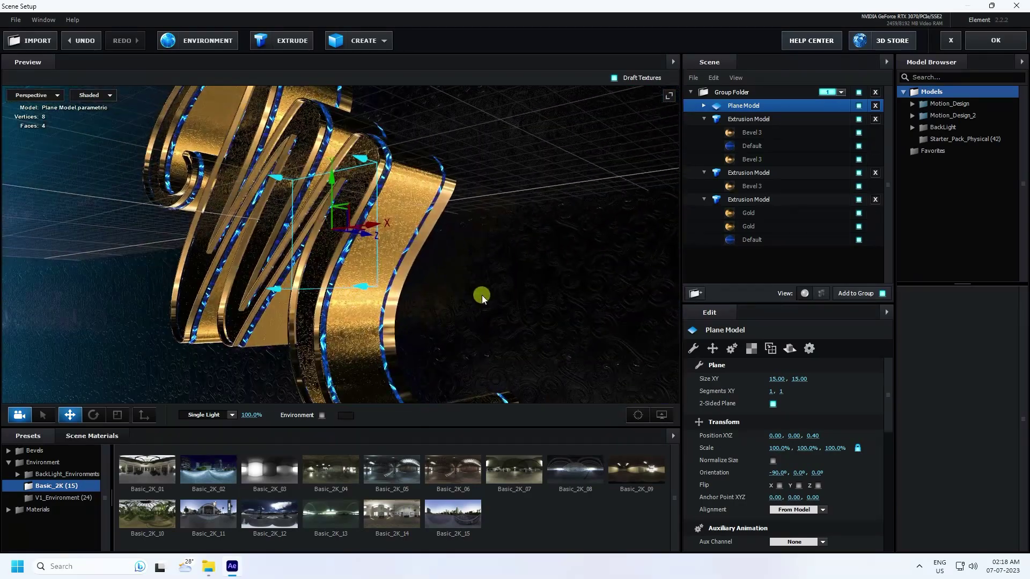
left_click(199, 415)
left_click(207, 342)
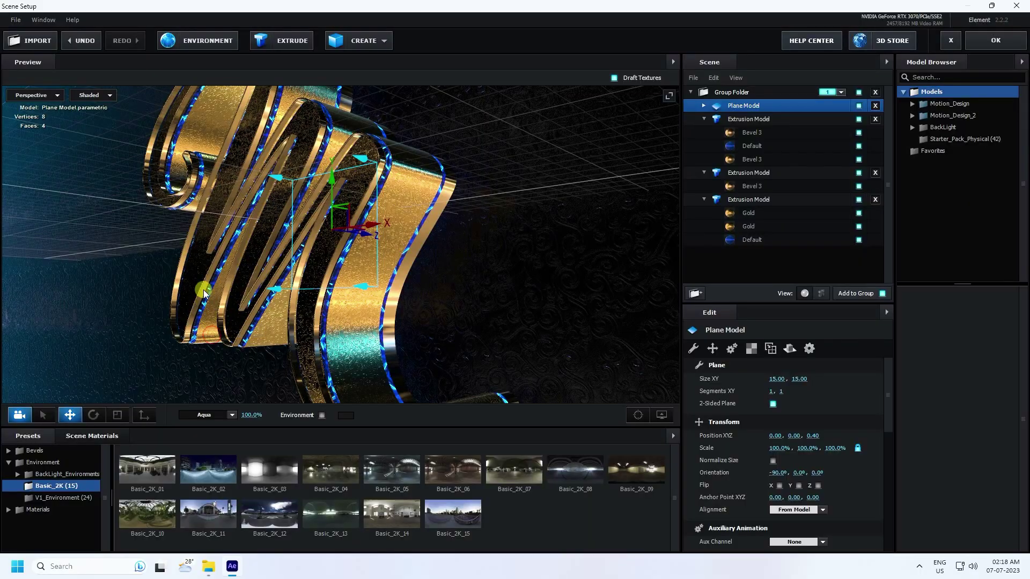
mouse_move(204, 289)
left_mouse_down()
mouse_move(191, 299)
mouse_move(235, 339)
mouse_move(270, 321)
mouse_move(259, 295)
mouse_move(285, 347)
mouse_move(266, 303)
mouse_move(258, 345)
mouse_move(204, 296)
mouse_move(275, 358)
mouse_move(231, 286)
mouse_move(268, 296)
mouse_move(182, 257)
mouse_move(244, 300)
mouse_move(263, 189)
left_mouse_up()
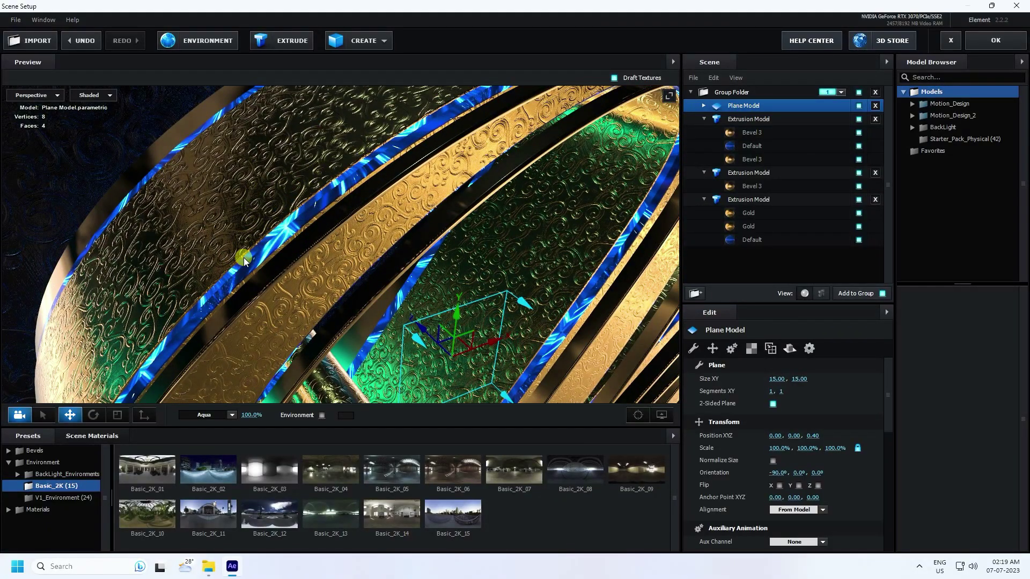
left_click(998, 40)
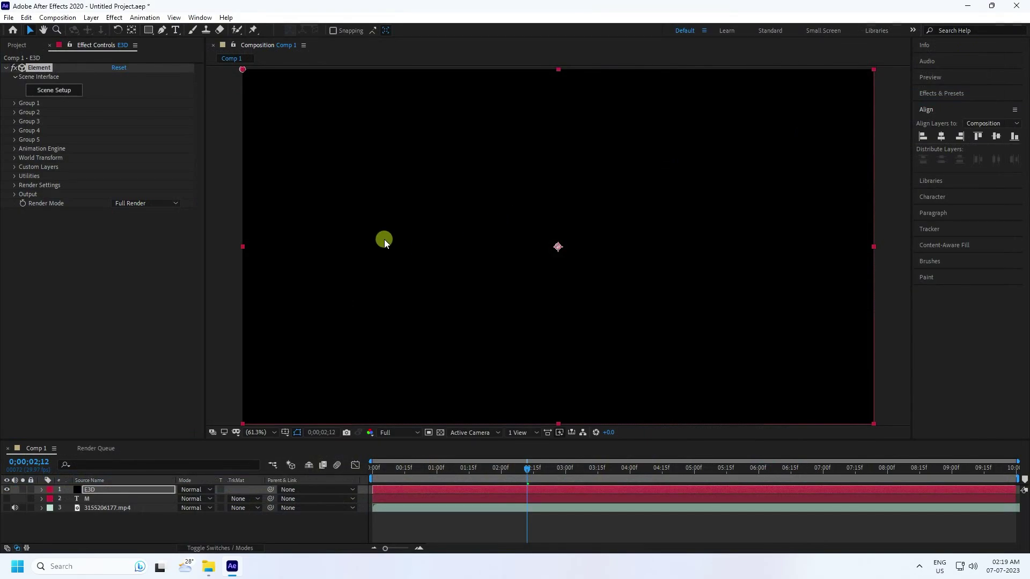
- Add a two-node camera with a 50 mm focal length to Comp 1
left_click(250, 443)
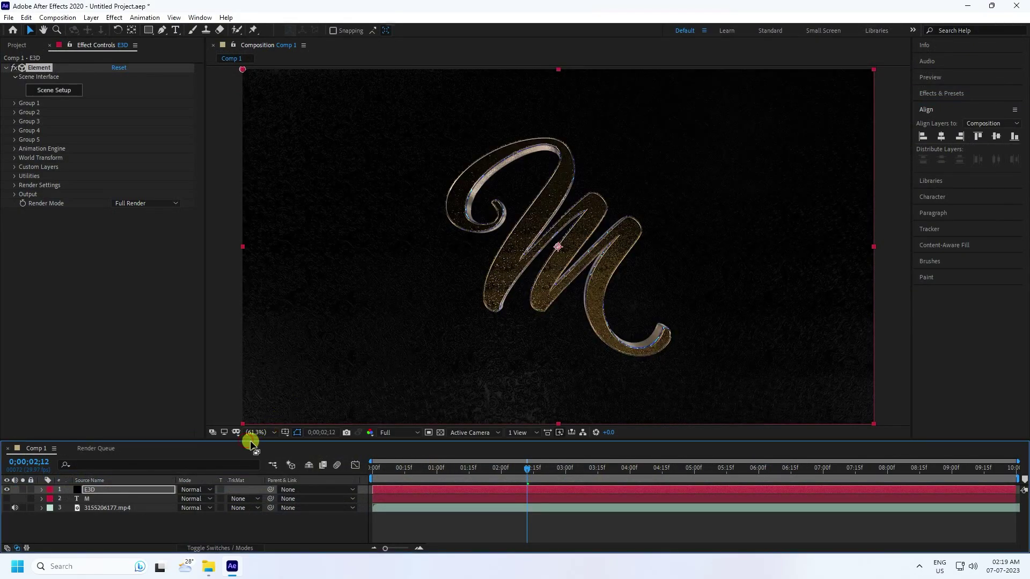
left_click_drag(250, 441, 250, 435)
right_click(212, 530)
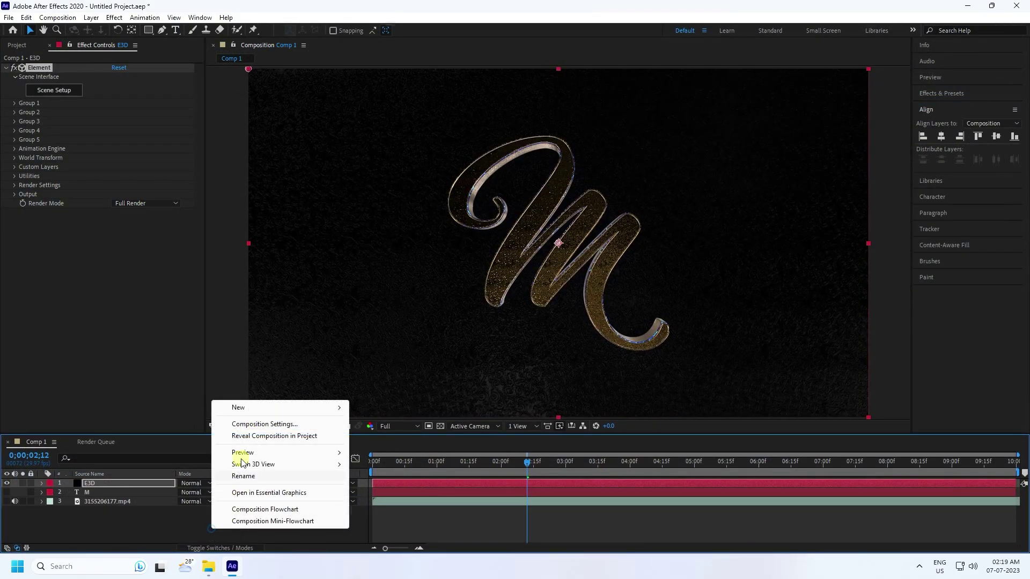
mouse_move(241, 412)
left_click(382, 461)
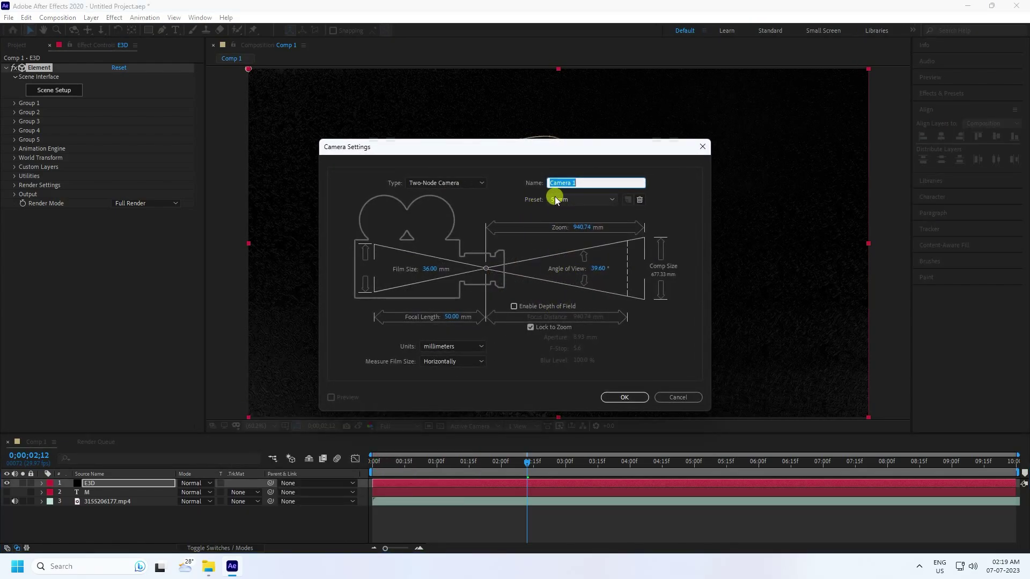
left_click(626, 397)
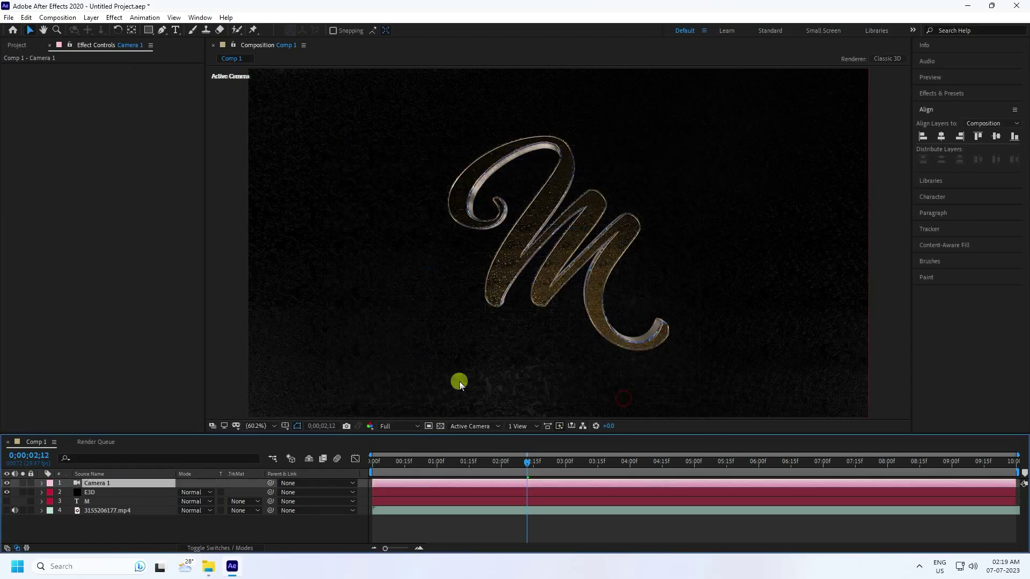
- Move and orbit Camera 1 to frame a tilted close-up of the letter's upper curl, at position about 334, 123, -462
key("c")
key("c")
key("c")
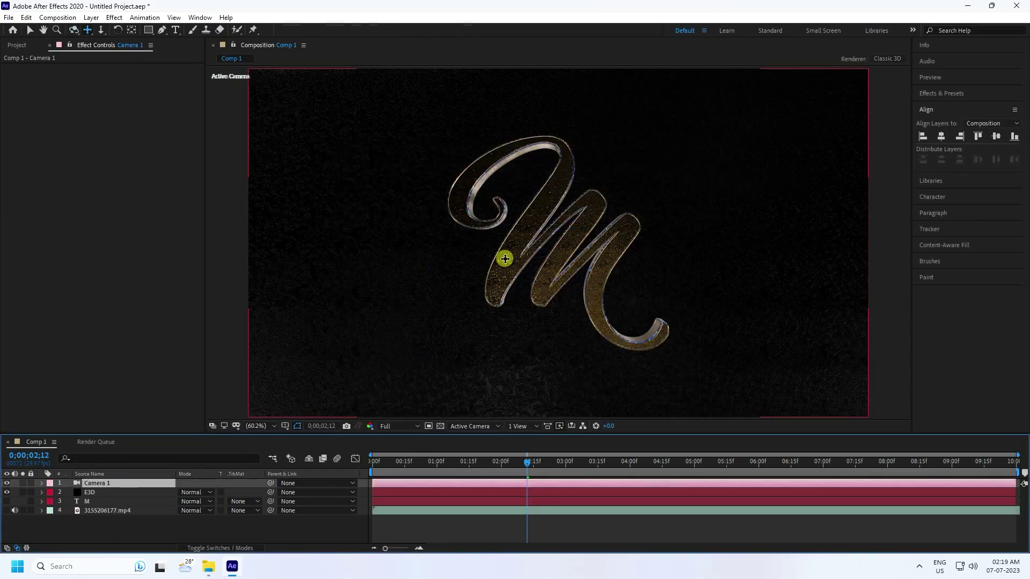
left_click_drag(501, 246, 515, 143)
key("c")
key("c")
key("c")
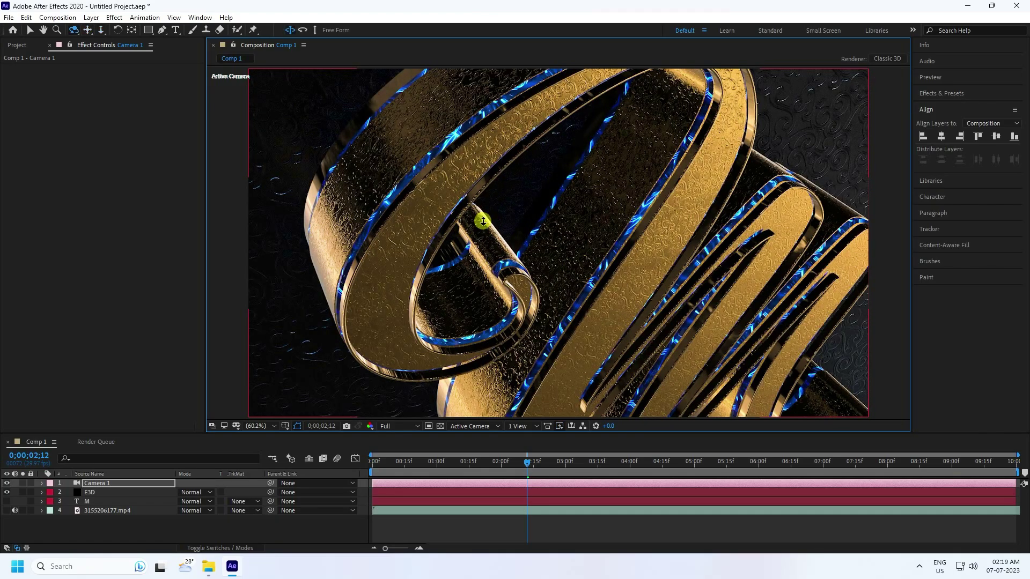
left_click_drag(483, 221, 510, 272)
key("c")
key("c")
- Set a starting Position keyframe for Camera 1 at 0;00;00;00
left_click_drag(526, 462, 470, 462)
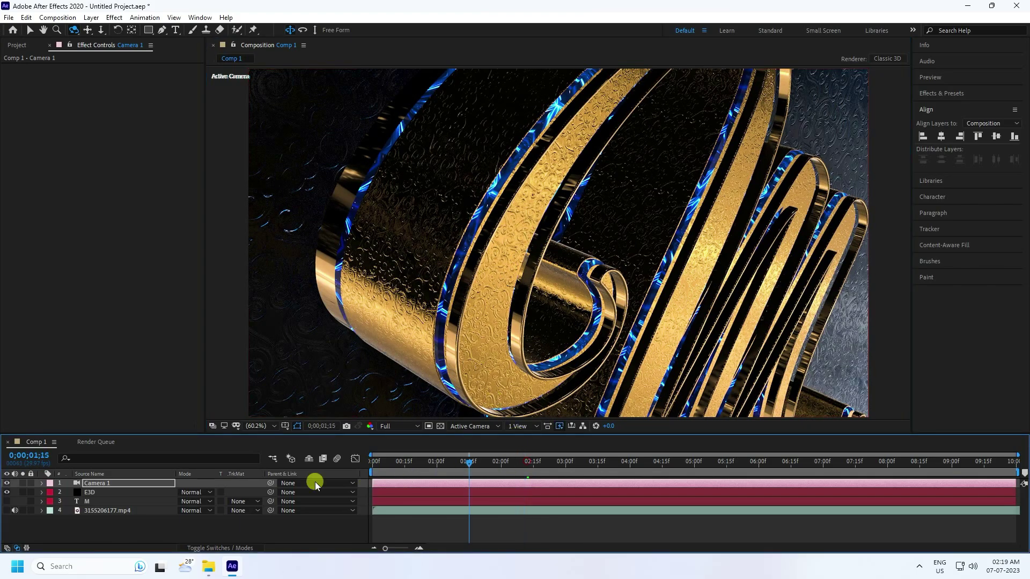
key("Home")
left_click(99, 485)
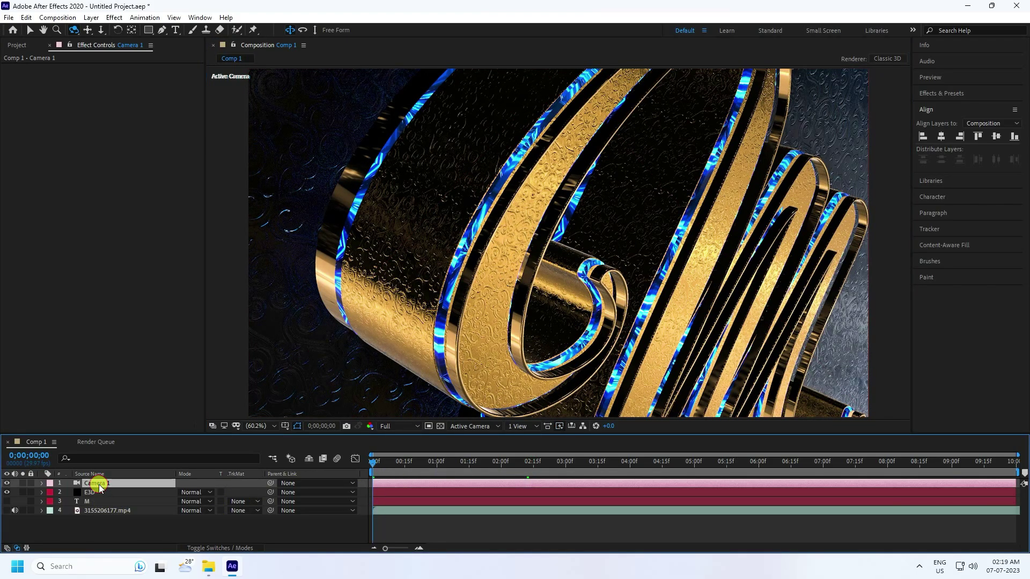
key("p")
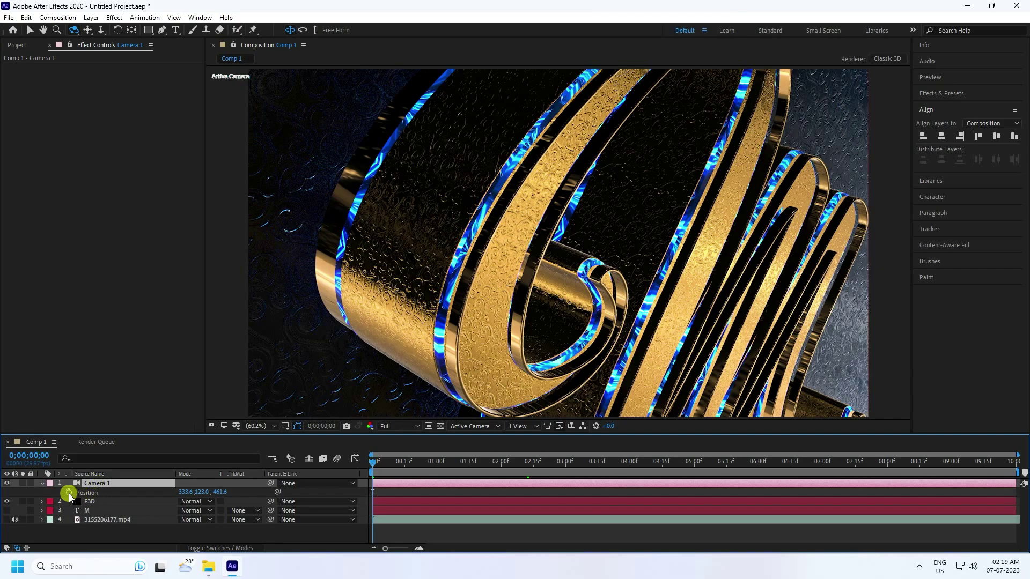
left_click(68, 492)
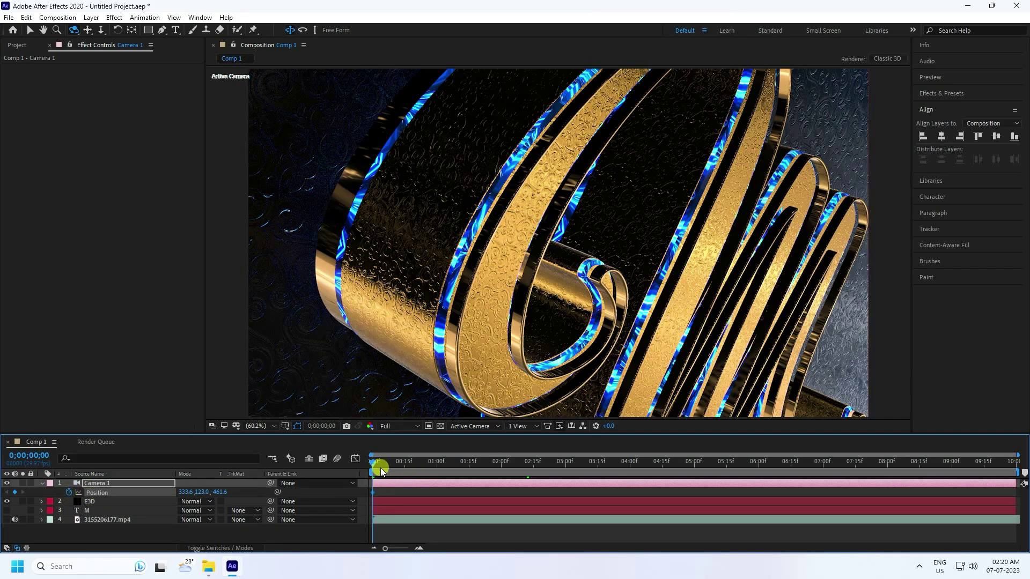
- At 0;00;09;29, orbit Camera 1 around to the letter's opposite side, keyframing its Position at about 1513, 273, -415
left_click_drag(374, 465, 1014, 461)
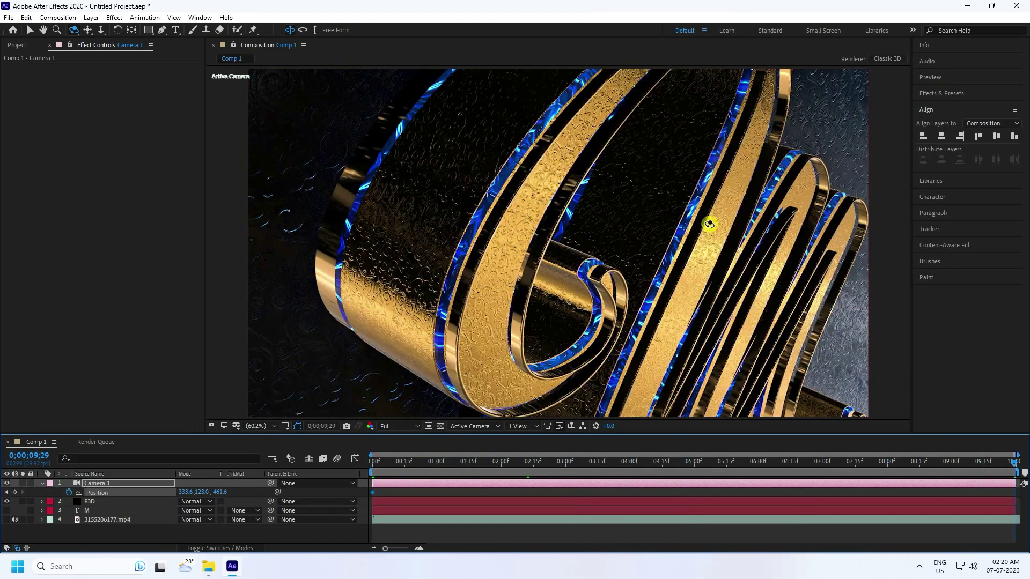
left_click_drag(748, 223, 619, 210)
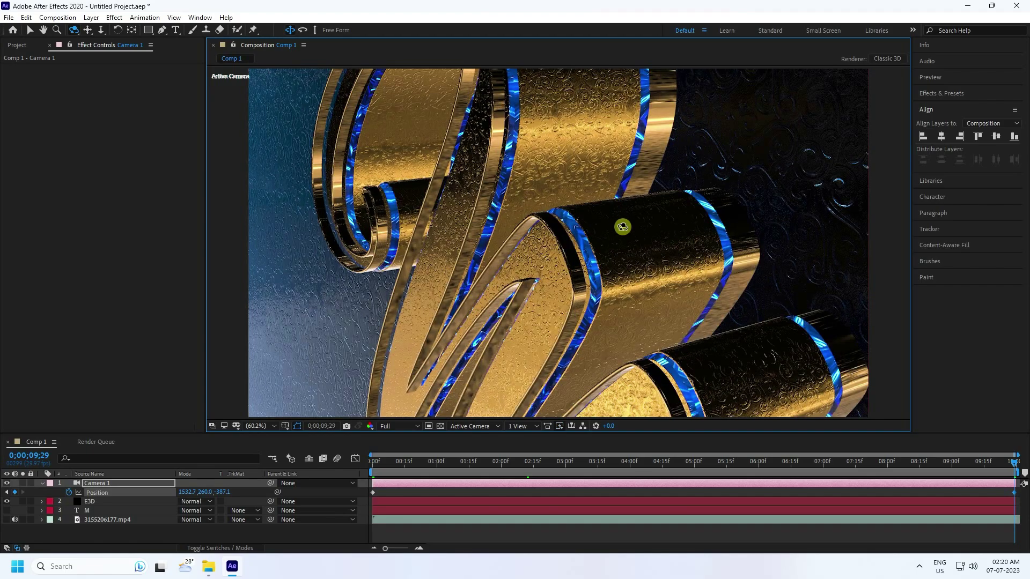
key("c")
left_click_drag(648, 256, 616, 258)
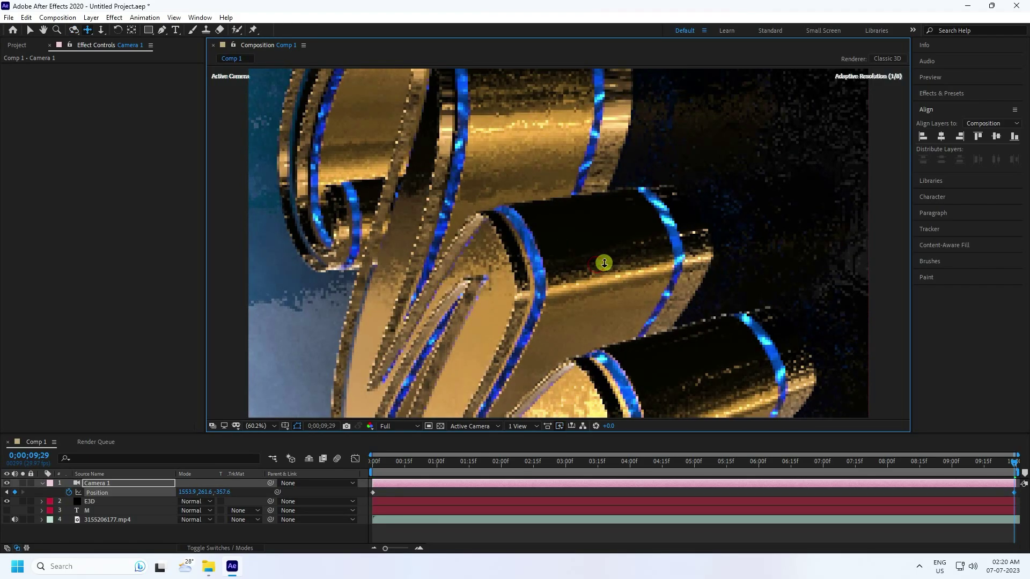
key("c")
key("c")
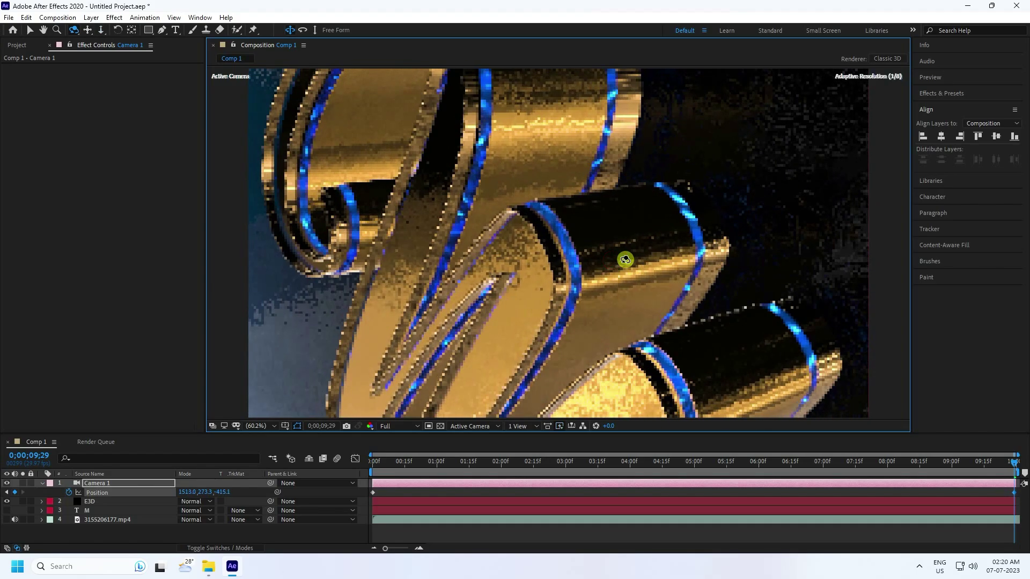
key("c")
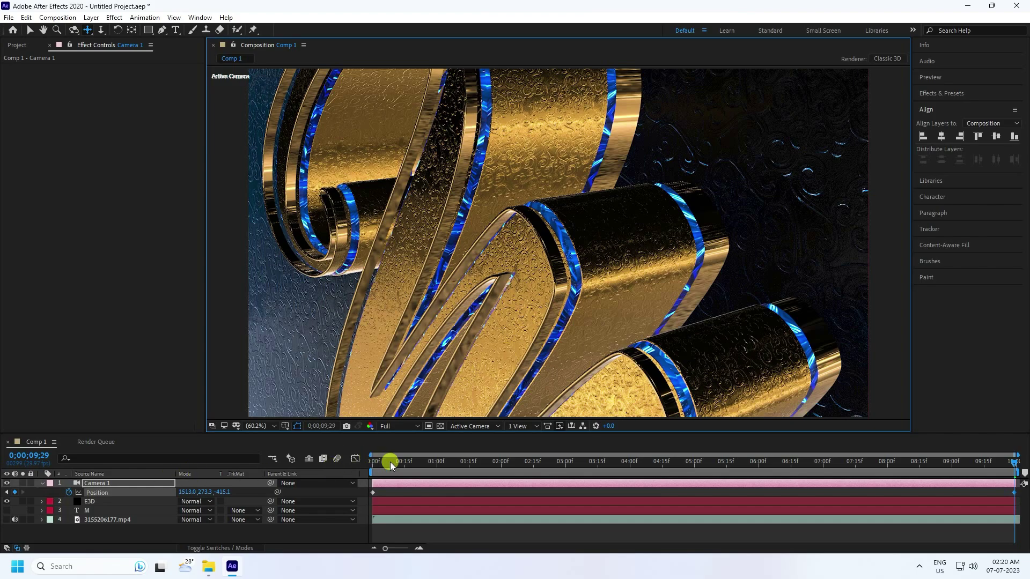
- Play back the camera animation from the start of the composition
left_click(362, 472)
key("Home")
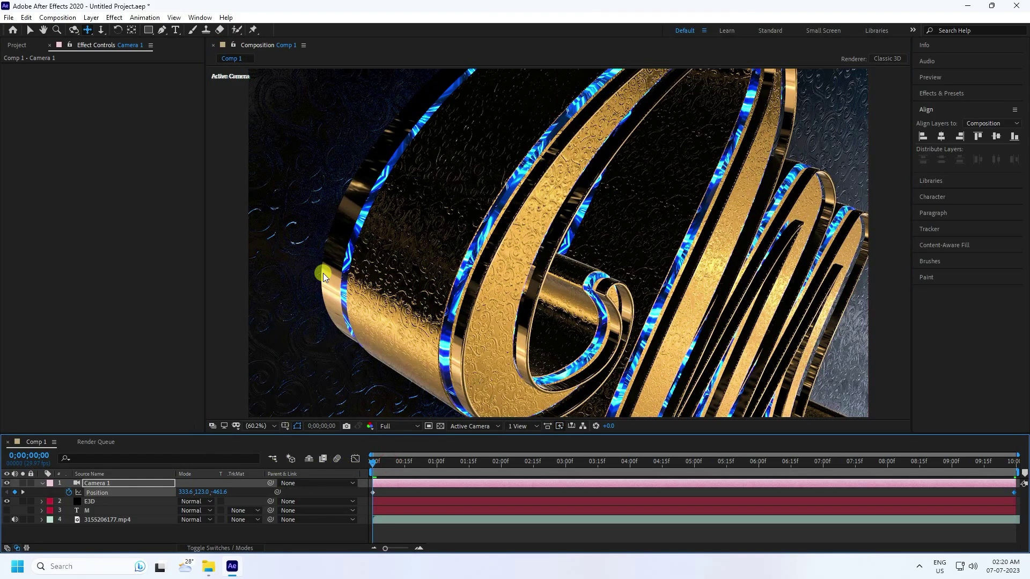
key("space")
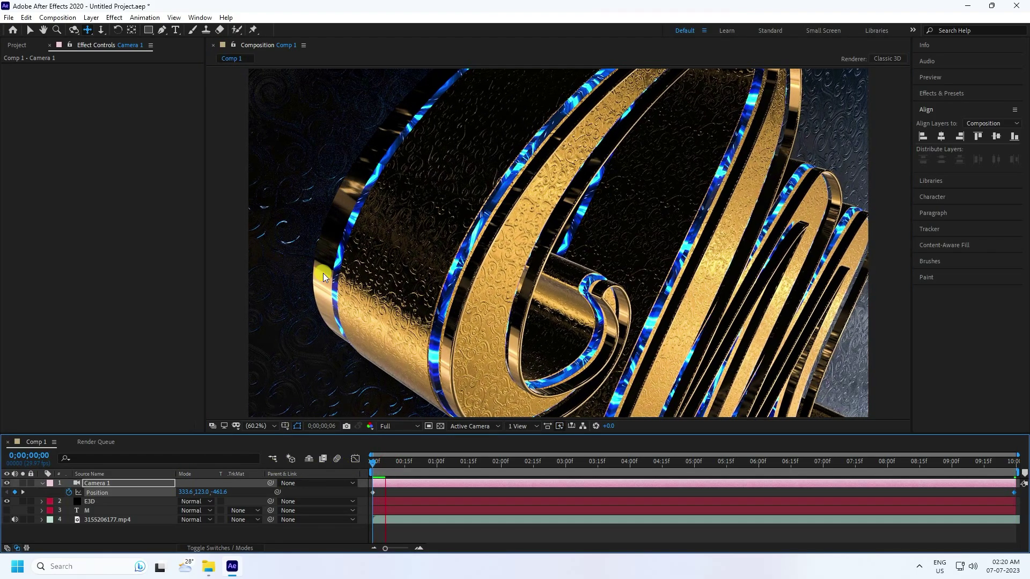
- Set the composition's preview resolution to Half
left_click(404, 429)
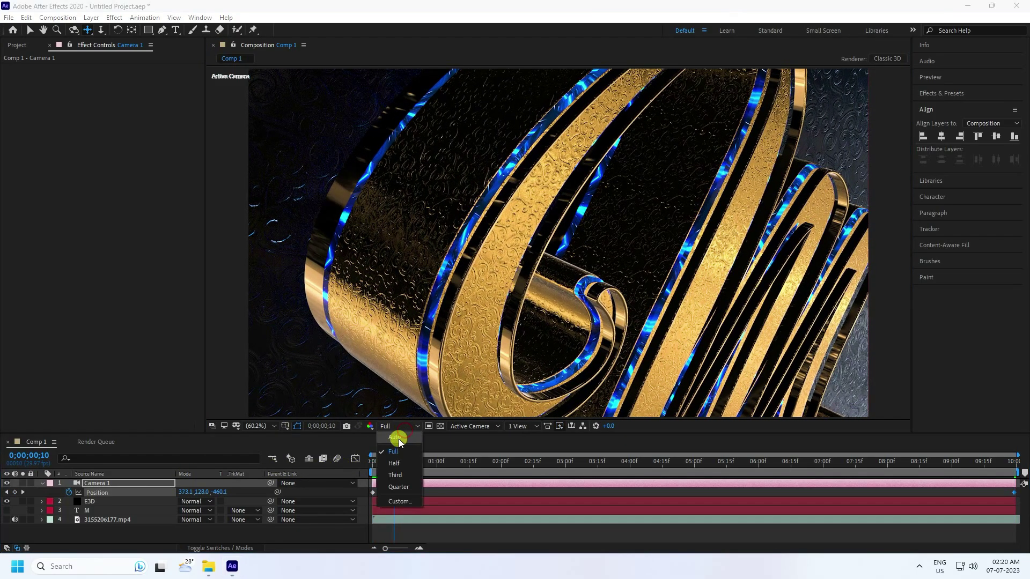
left_click(398, 439)
left_click(397, 461)
left_click(391, 427)
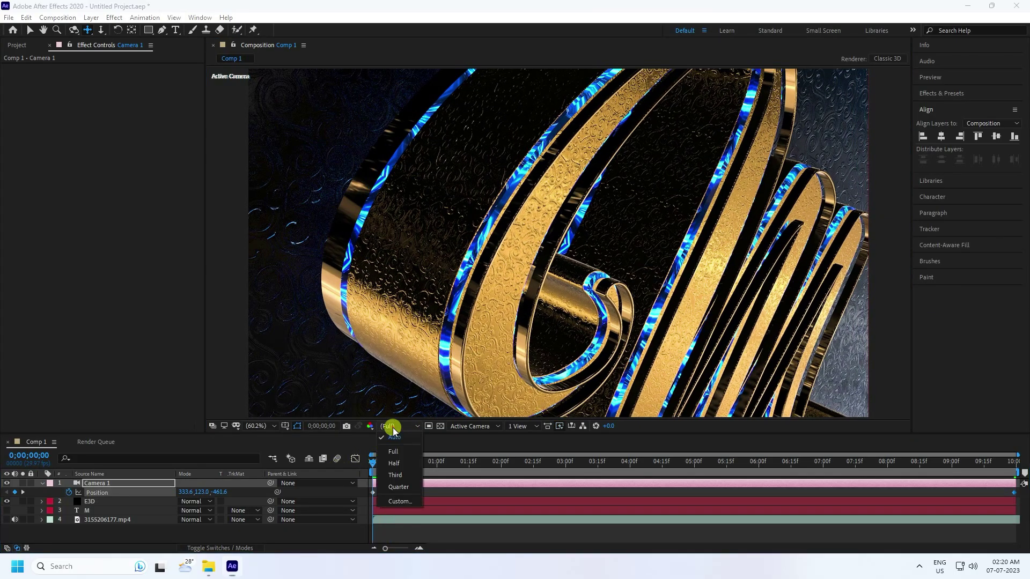
left_click(404, 464)
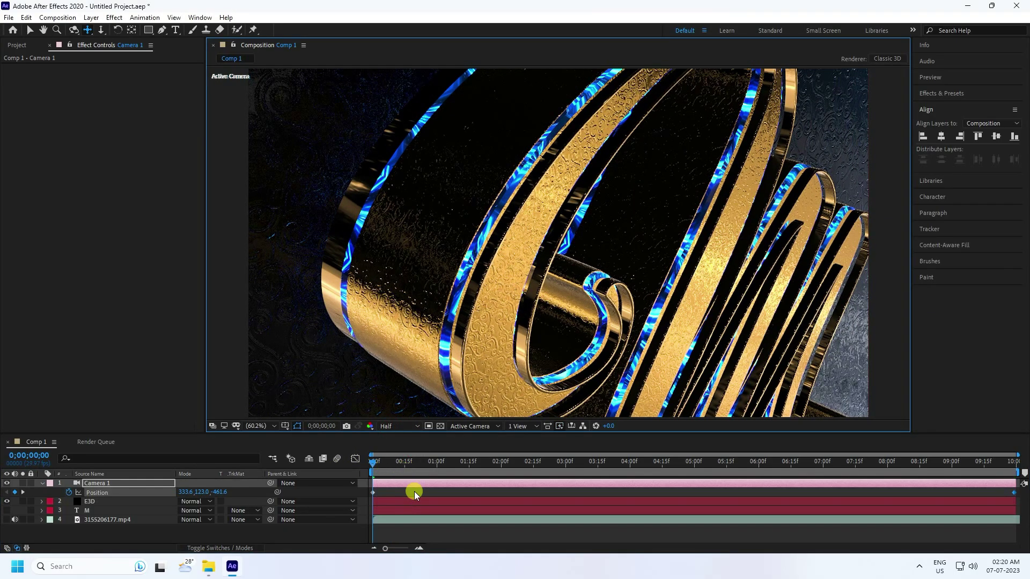
- Play back the camera animation from the start of the composition, and return the preview resolution to Full
key("space")
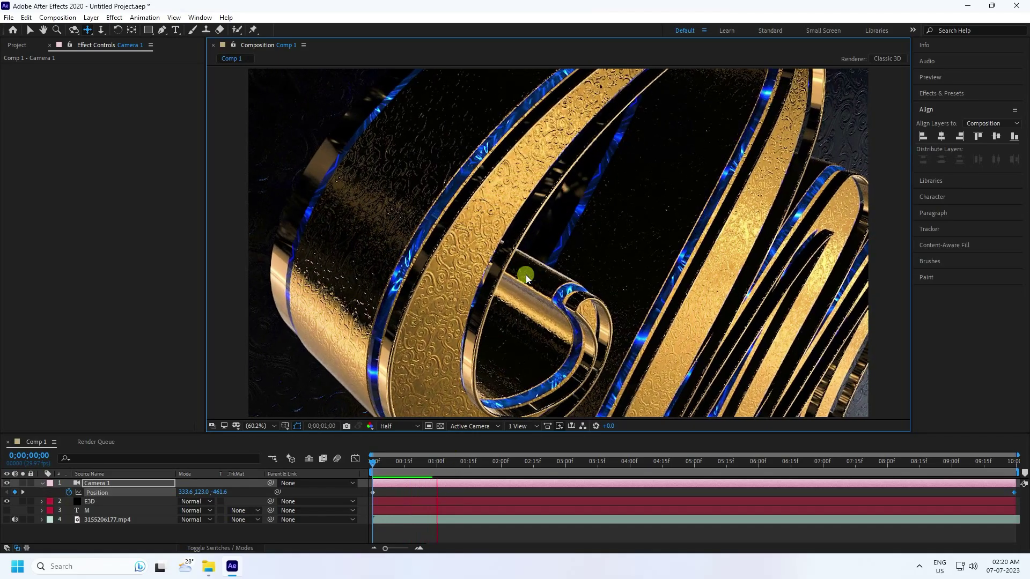
key("v")
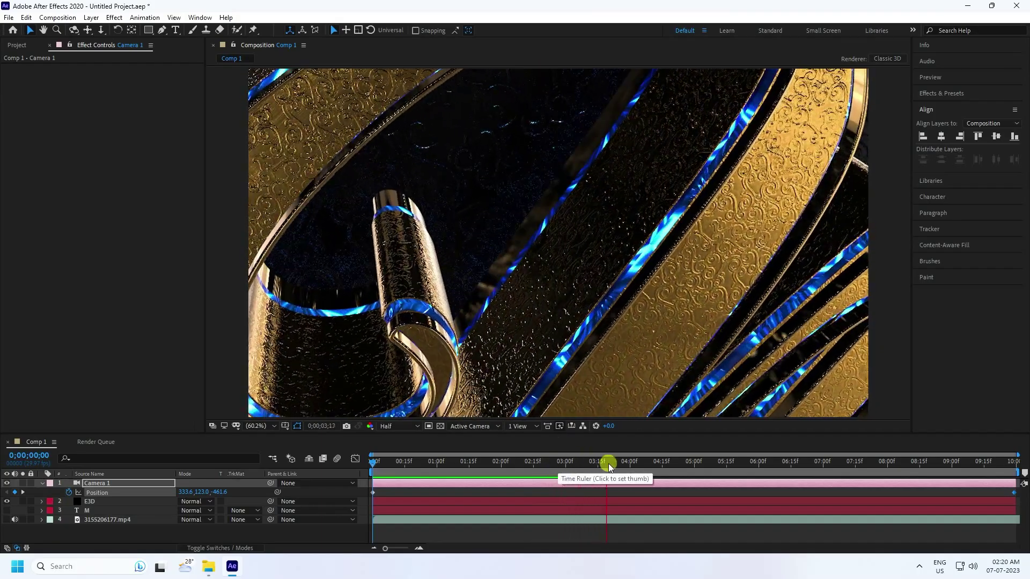
left_click_drag(607, 461, 376, 465)
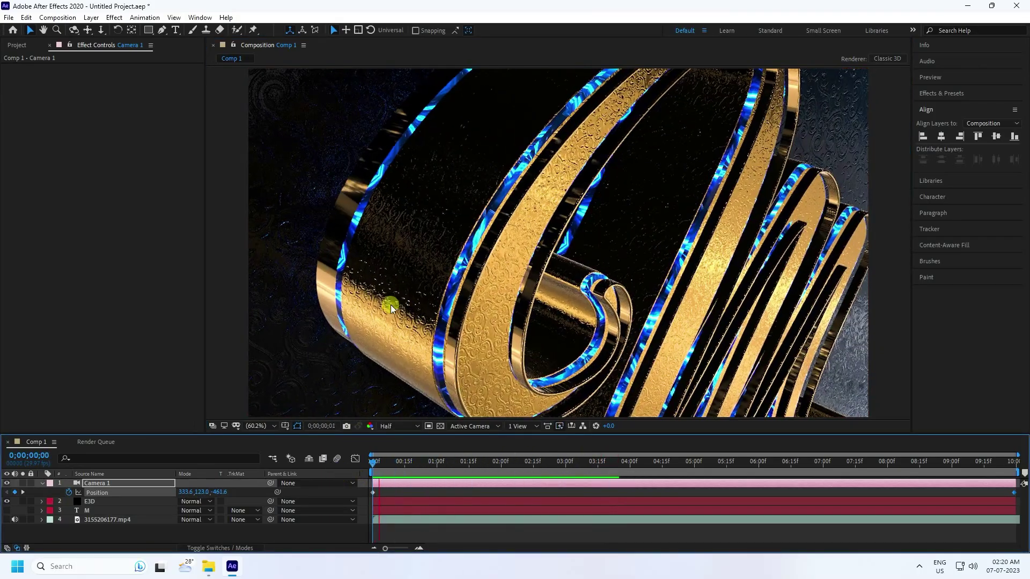
key("space")
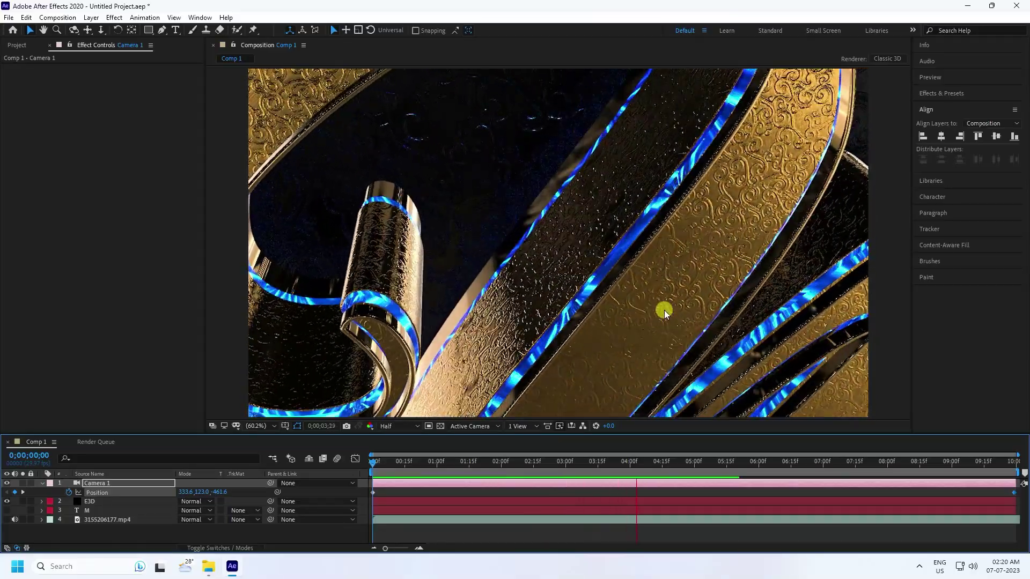
left_click_drag(465, 472, 373, 466)
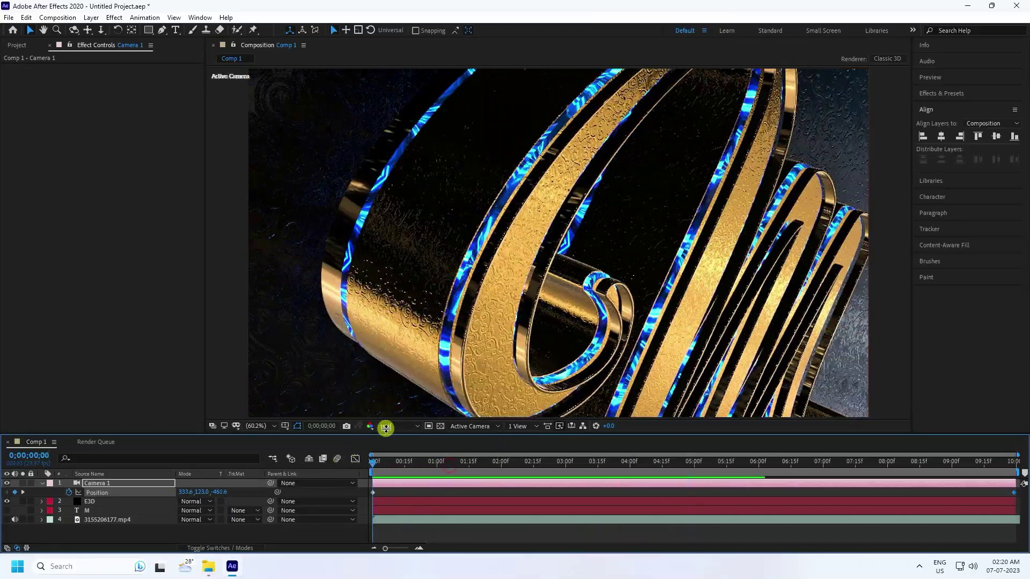
left_click(386, 428)
left_click(395, 452)
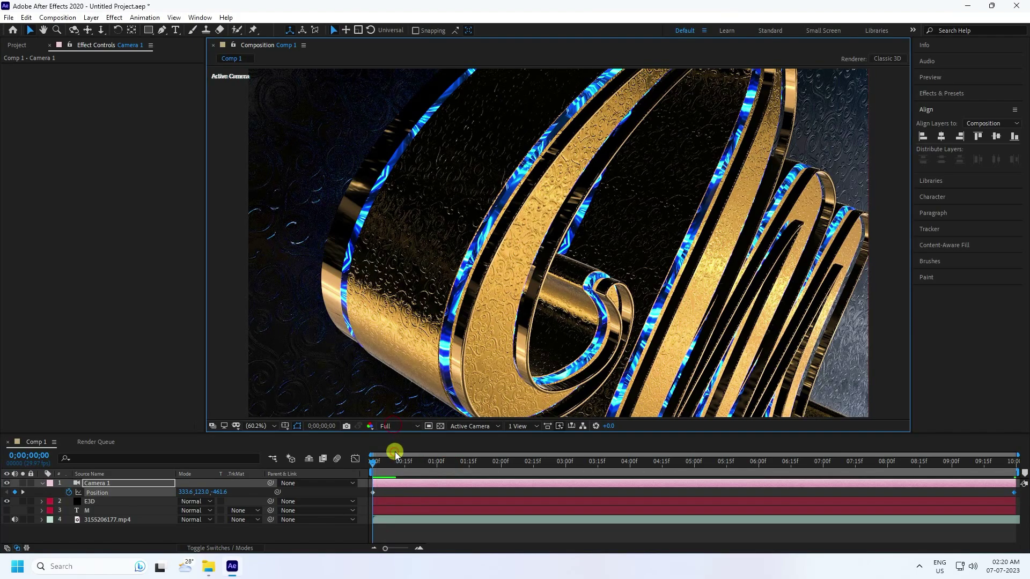
- Set Add Lighting to Aqua in the Element render settings of the E3D layer
left_click(86, 502)
left_click(42, 484)
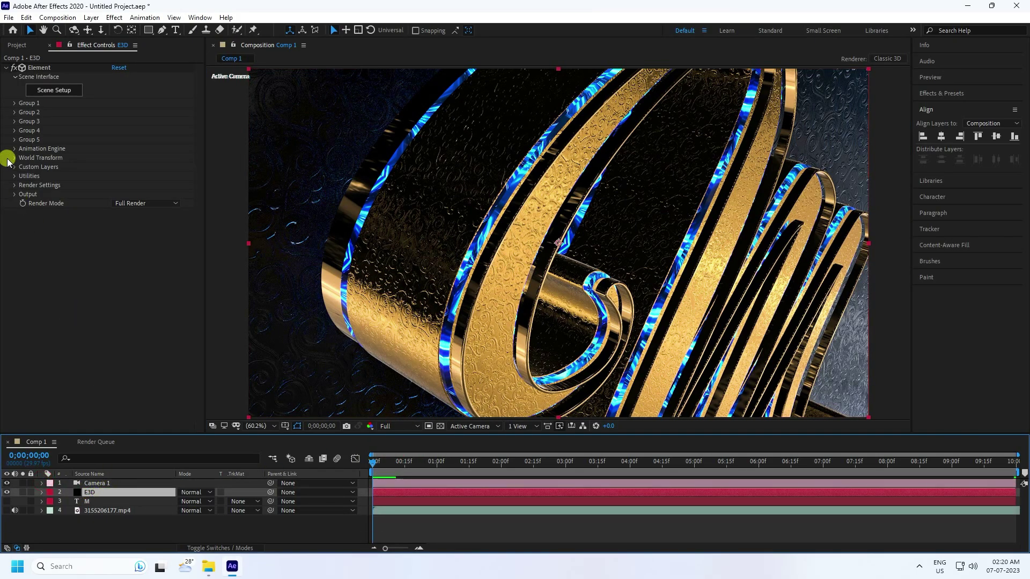
left_click(12, 185)
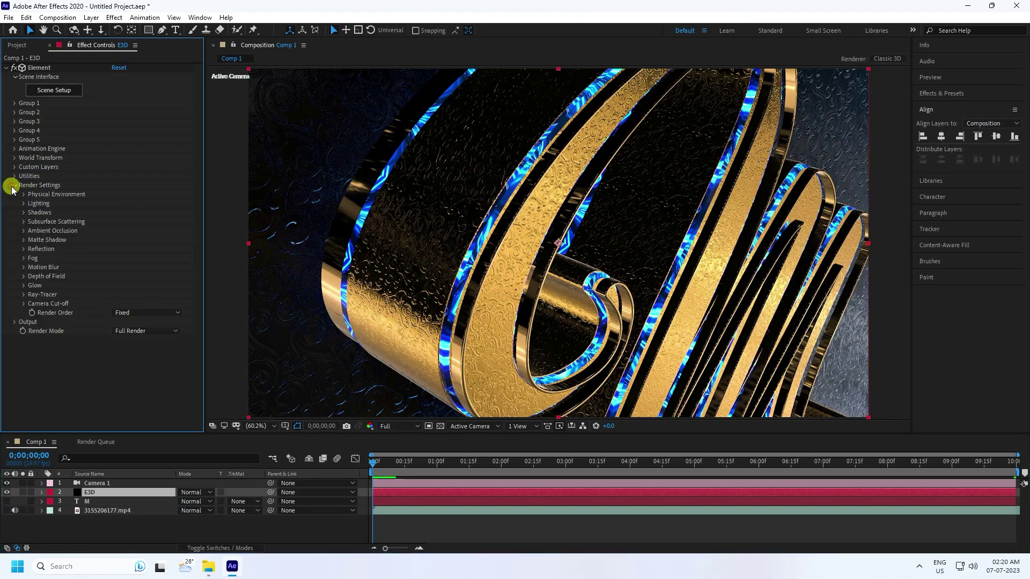
left_click(38, 204)
left_click(130, 231)
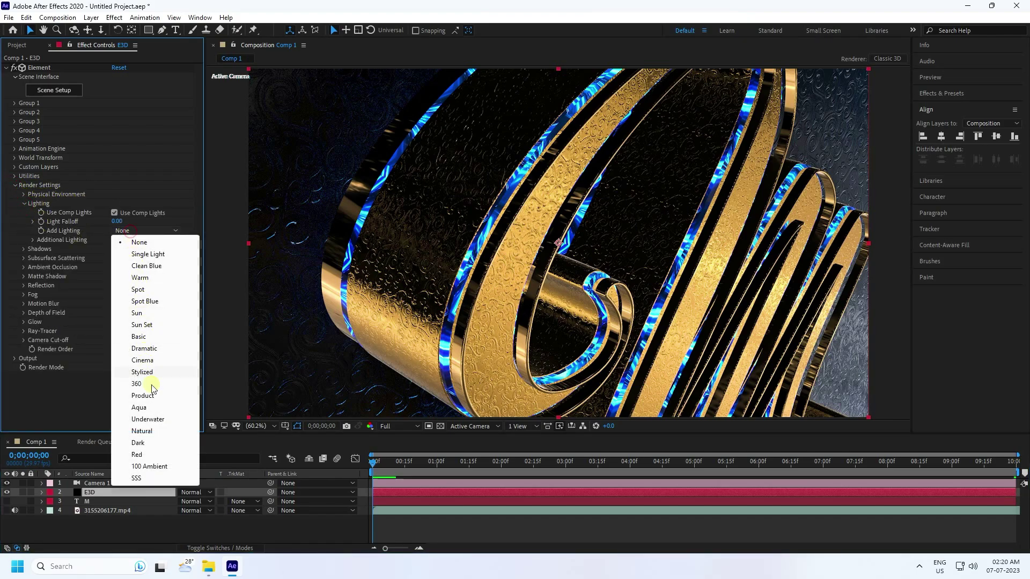
left_click(140, 409)
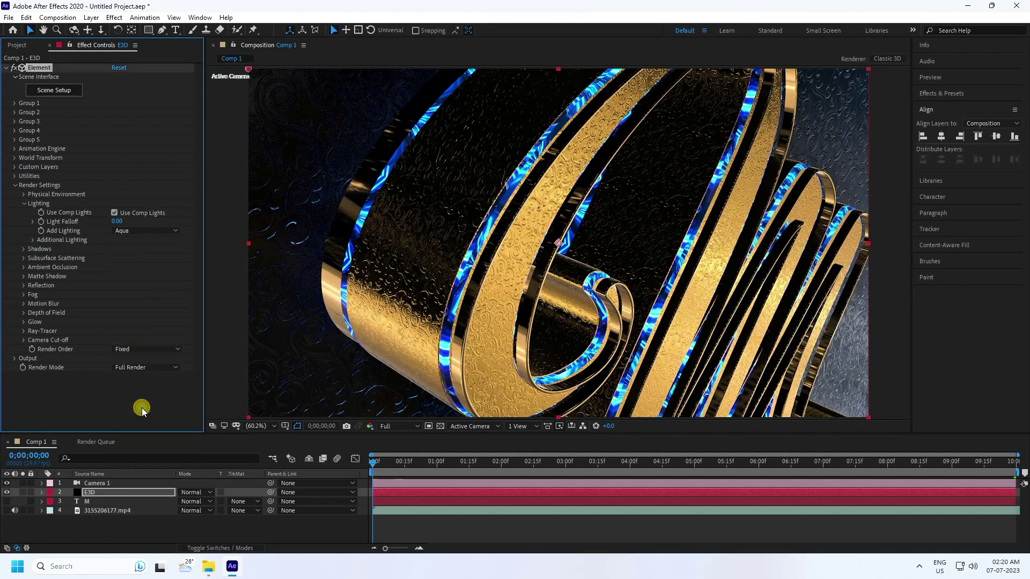
left_click(23, 204)
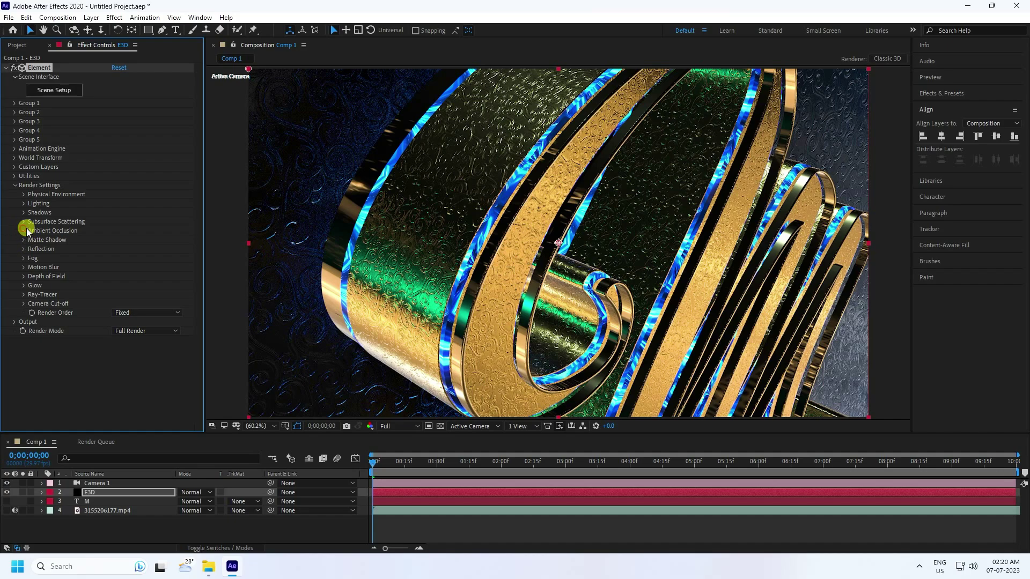
- Enable ambient occlusion in the Element render settings, with the SSAO quality preset set to High
left_click(25, 231)
left_click(114, 240)
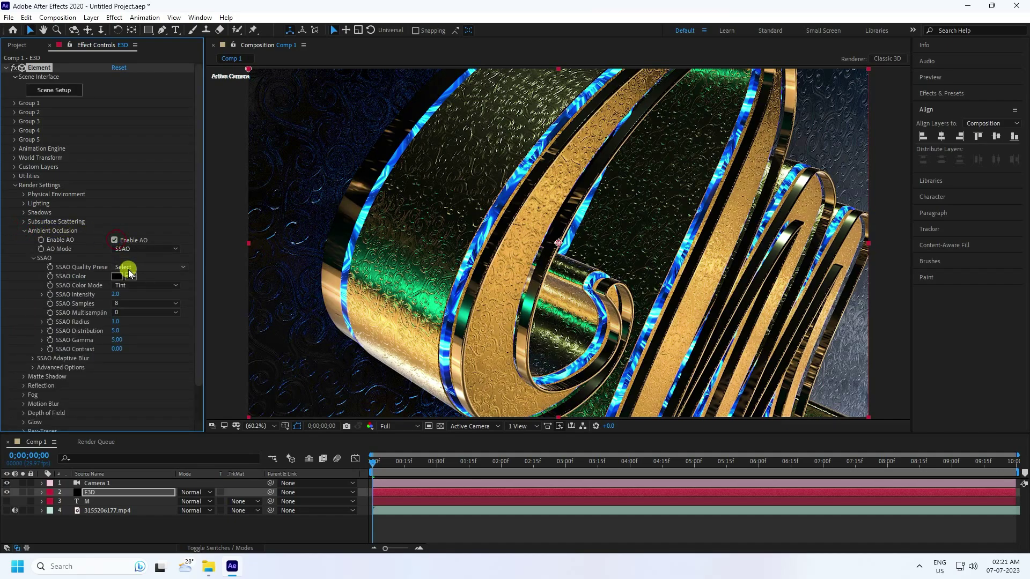
left_click(129, 267)
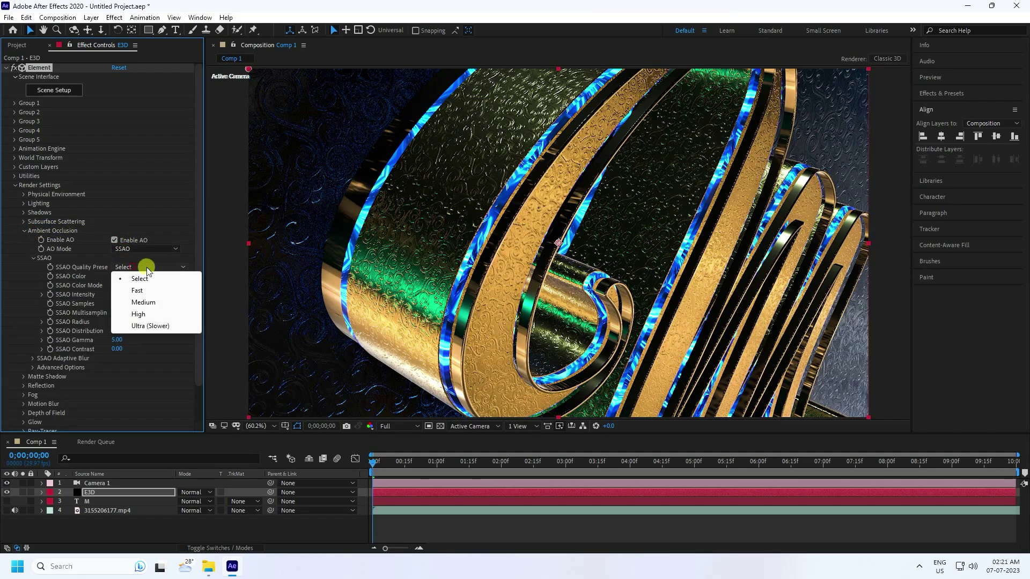
left_click(139, 315)
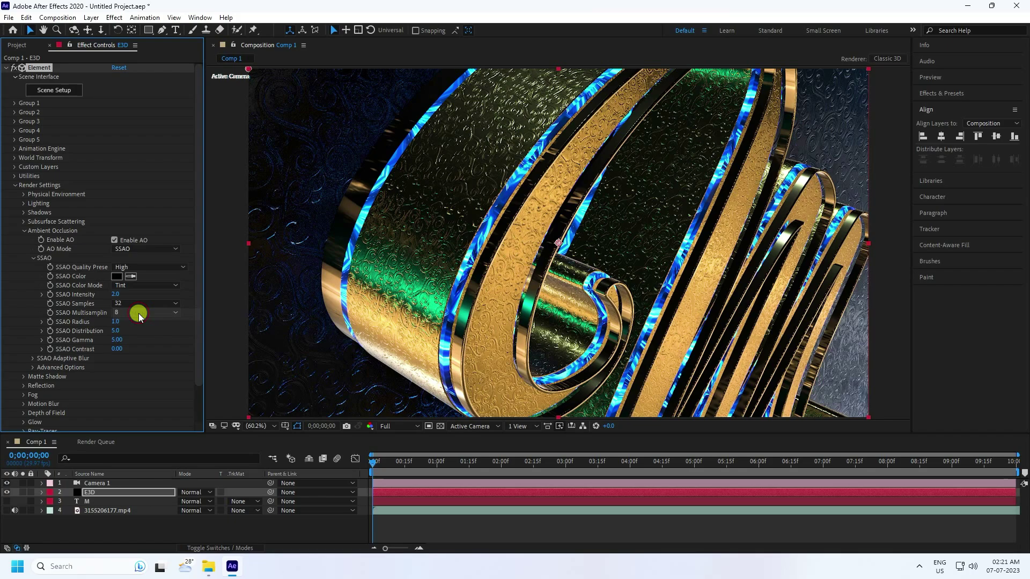
left_click(122, 288)
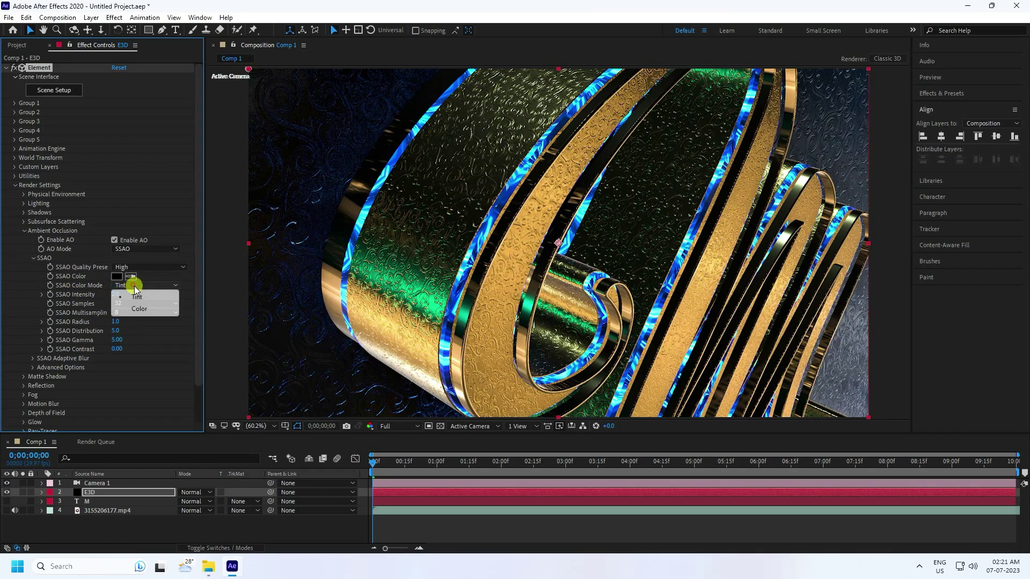
left_click(157, 364)
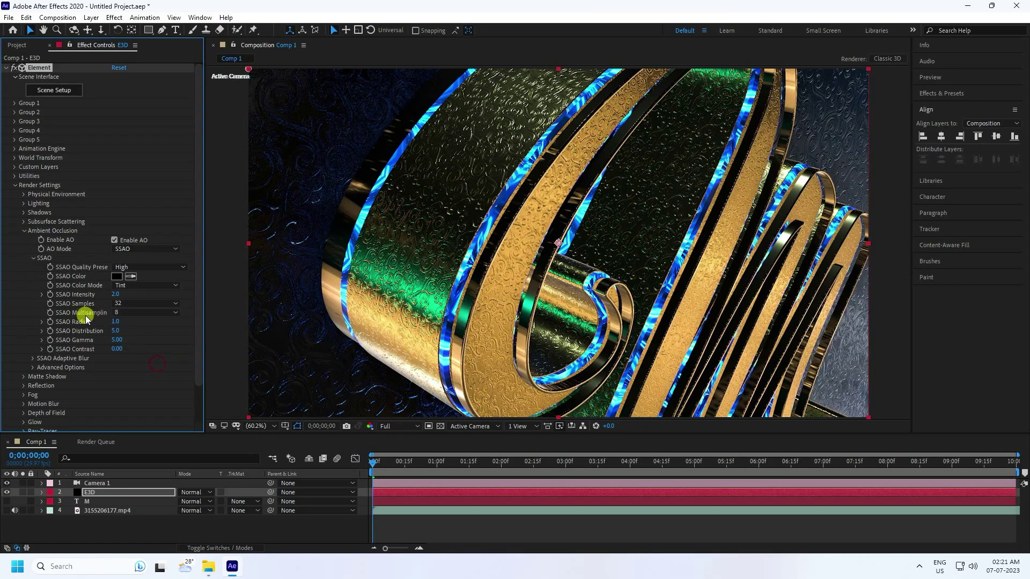
- Set the SSAO Radius to 2 and the SSAO Intensity to 5
left_click(116, 323)
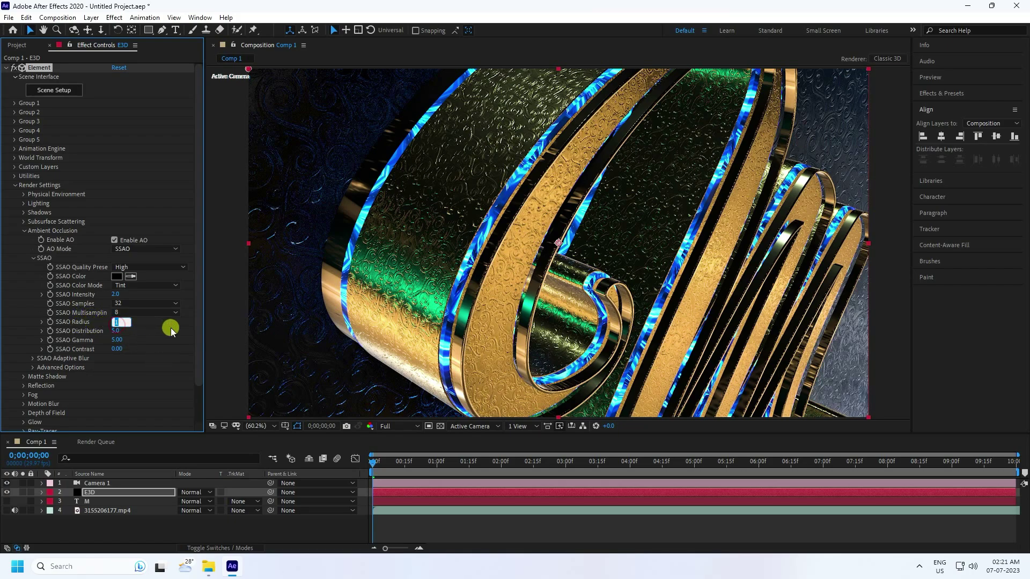
type("2")
key("Return")
left_click(116, 295)
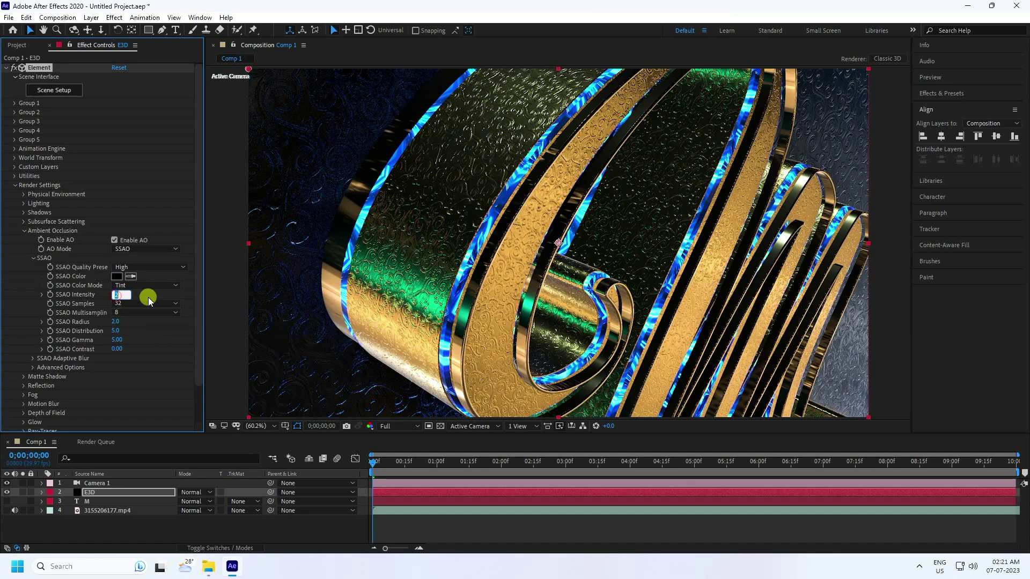
key("Return")
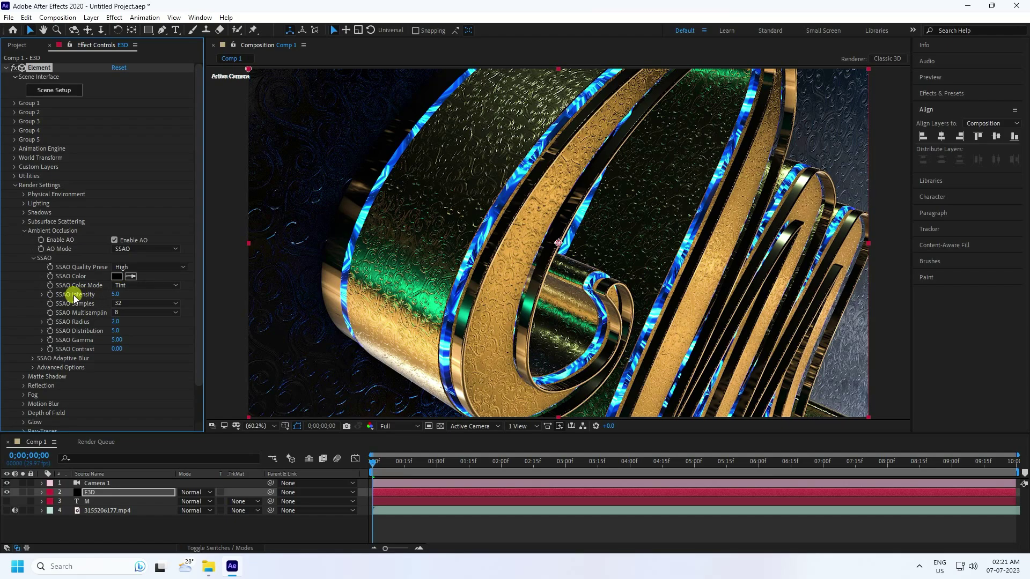
left_click(24, 232)
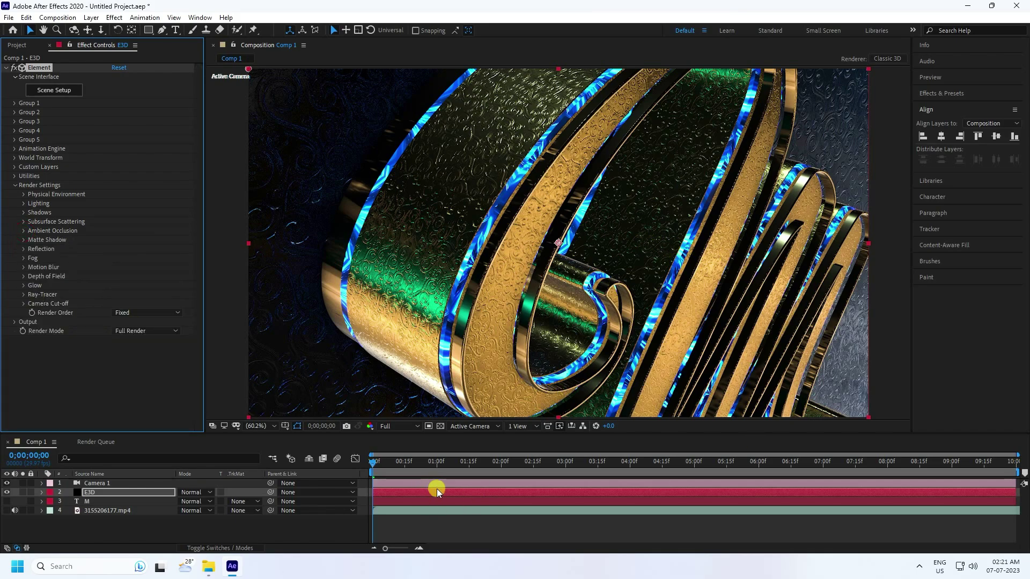
- Play back the first frames with the new lighting and ambient occlusion, and return to 0;00;00;00
key("space")
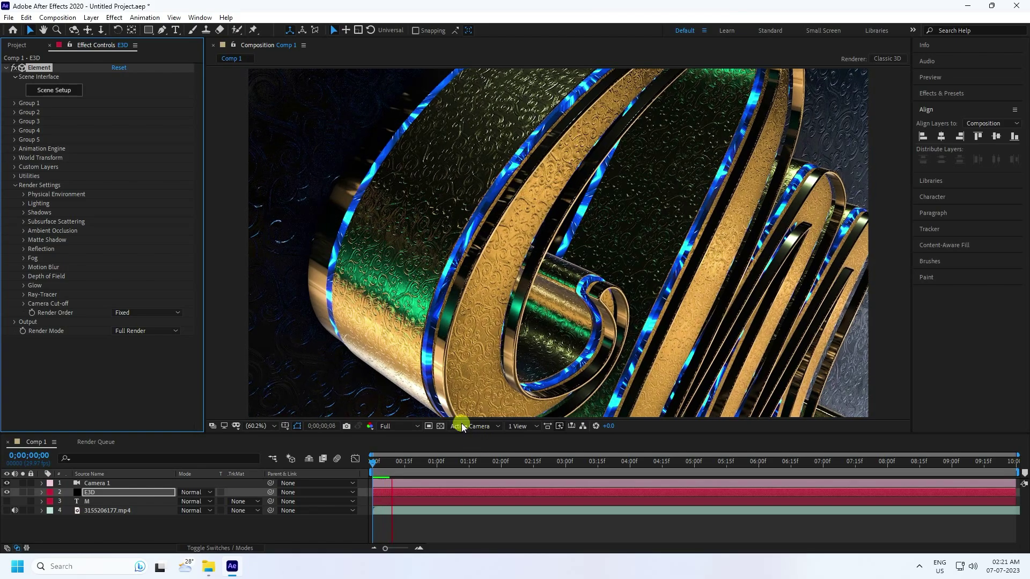
left_click(404, 463)
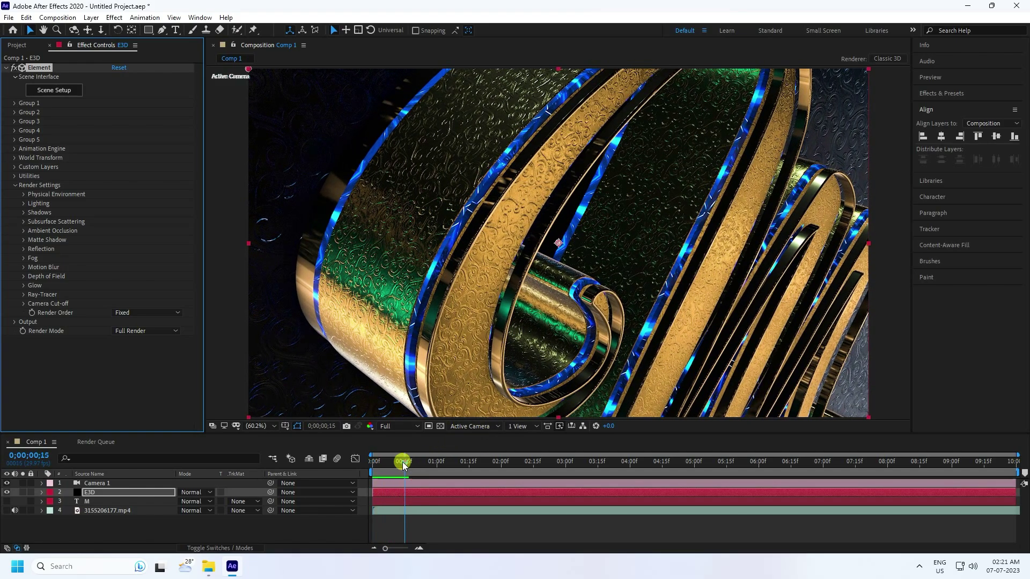
key("Home")
- Create an adjustment layer and place it above Camera 1 in the layer stack
right_click(150, 526)
mouse_move(173, 406)
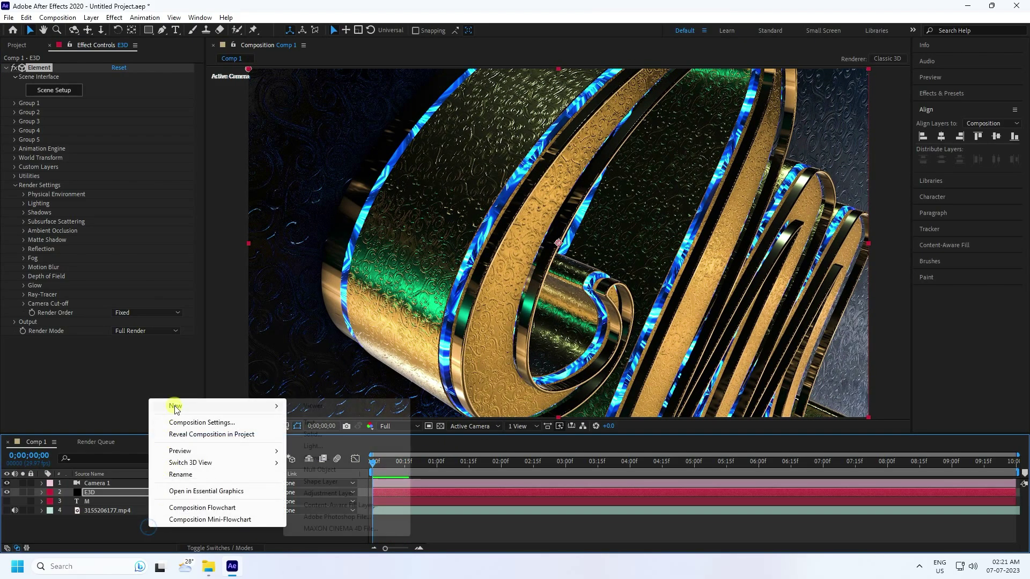
left_click(319, 493)
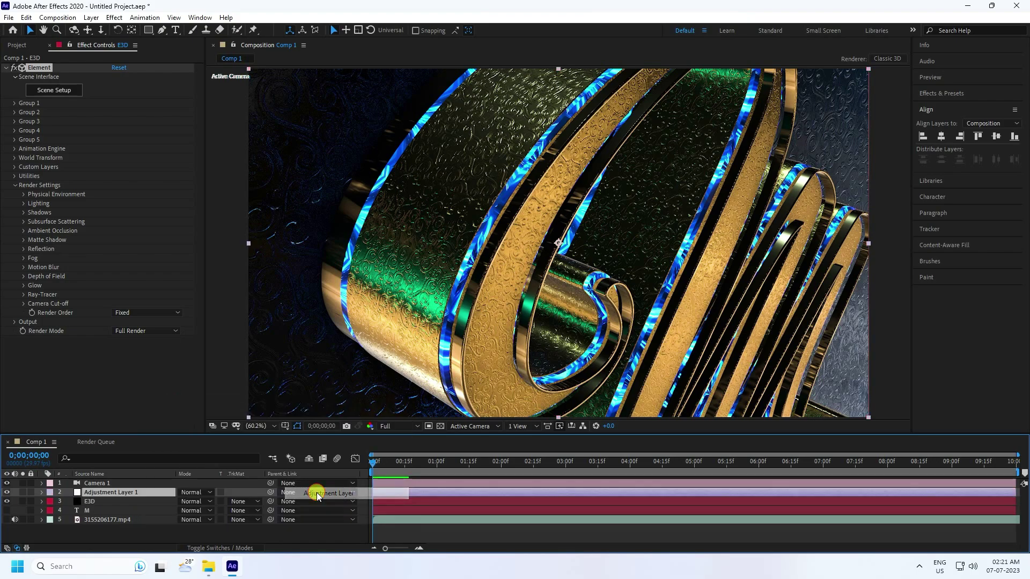
left_click_drag(117, 491, 117, 481)
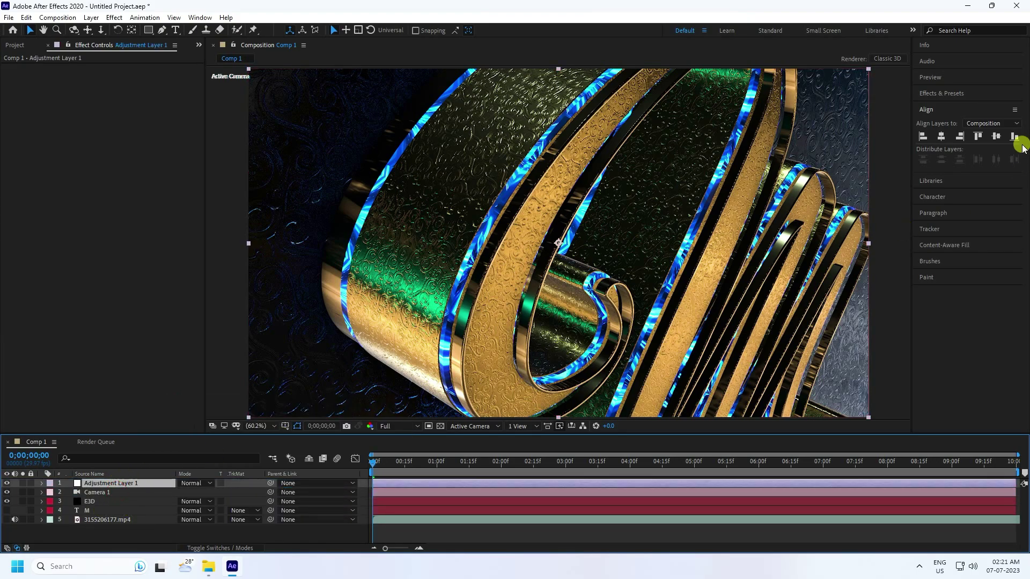
- Find the Stylize Glow effect and apply it to Adjustment Layer 1
left_click(939, 94)
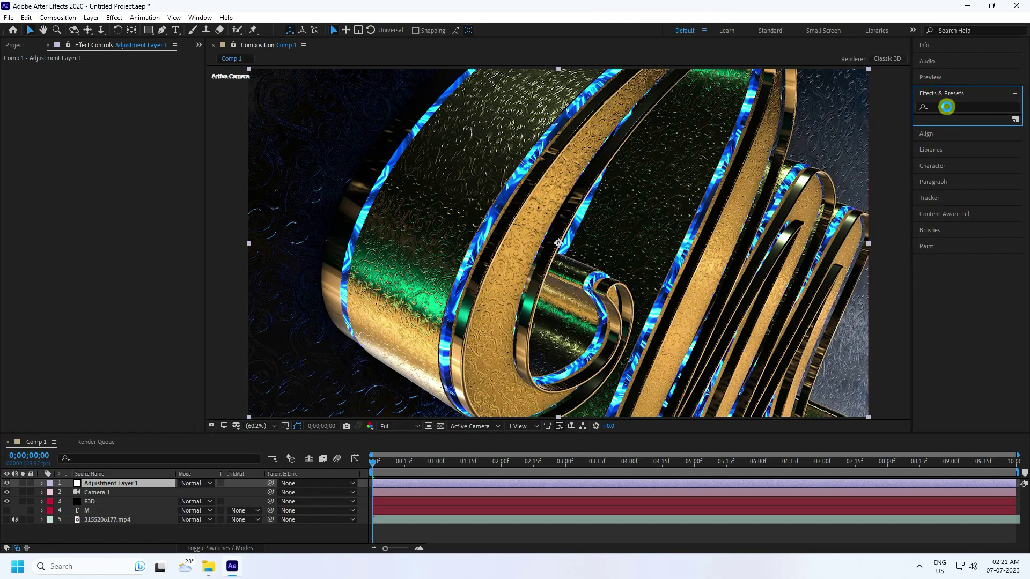
left_click(947, 107)
type("gloww")
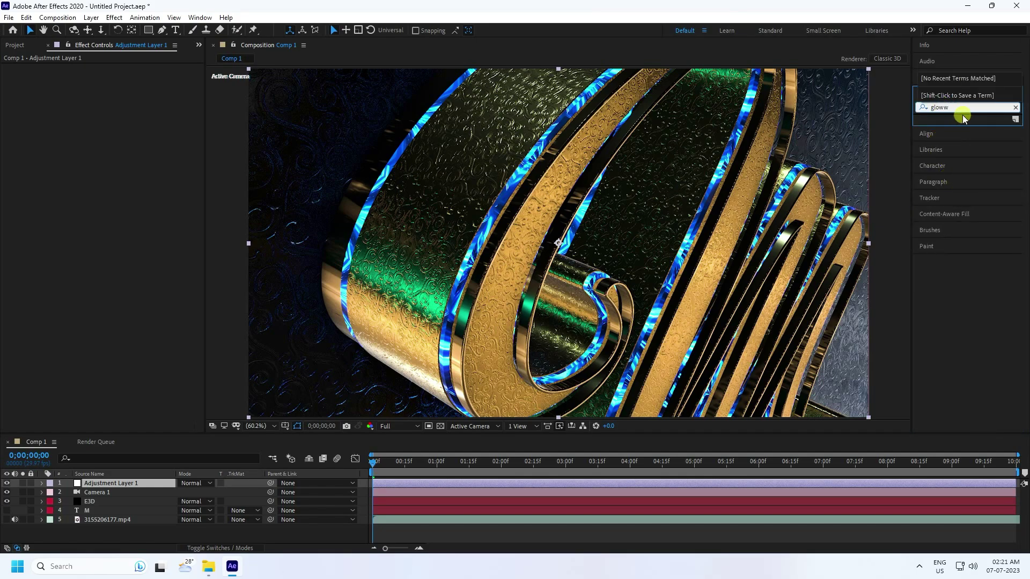
key("BackSpace")
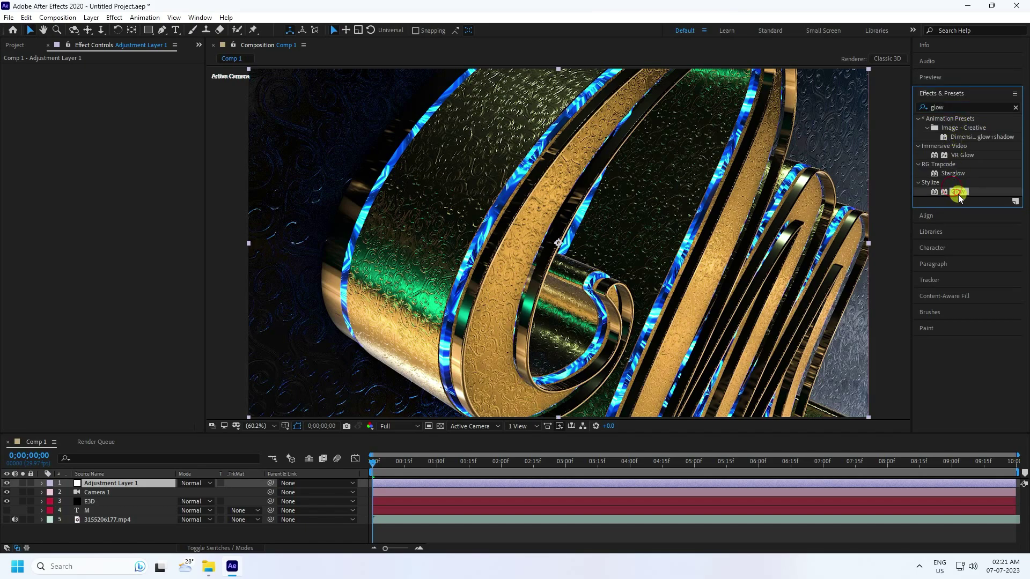
left_click_drag(959, 197, 138, 483)
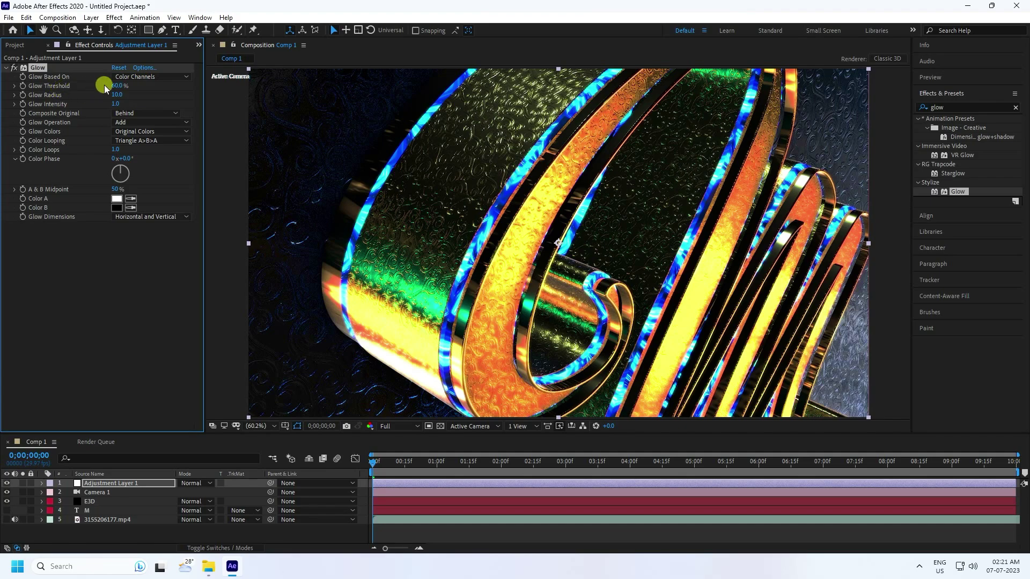
- Set the Glow Threshold to 100%, Glow Radius to 100 and Glow Intensity to 1.5, and duplicate the Glow effect
type("100")
left_click(115, 95)
type("100")
key("Return")
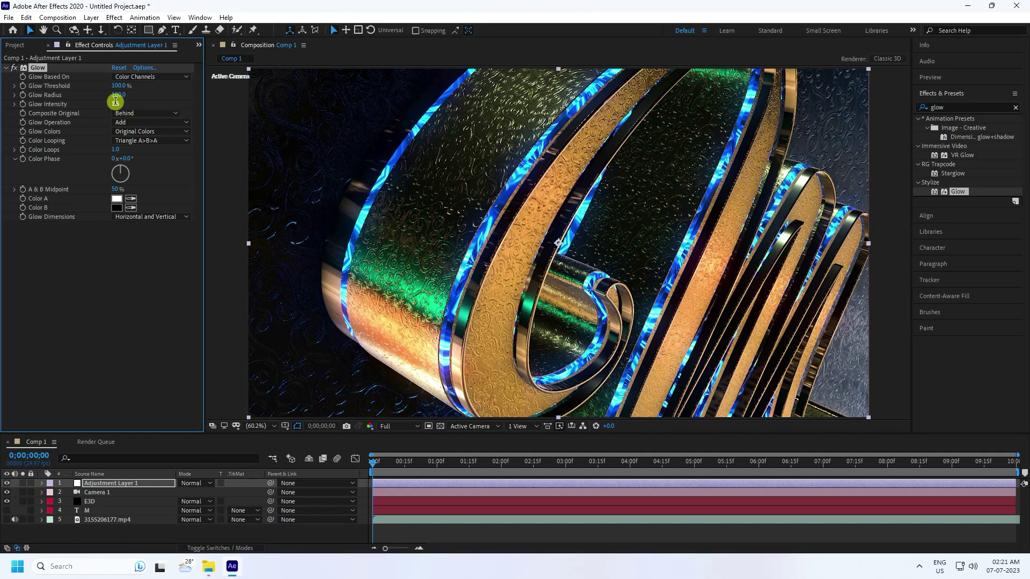
left_click(6, 67)
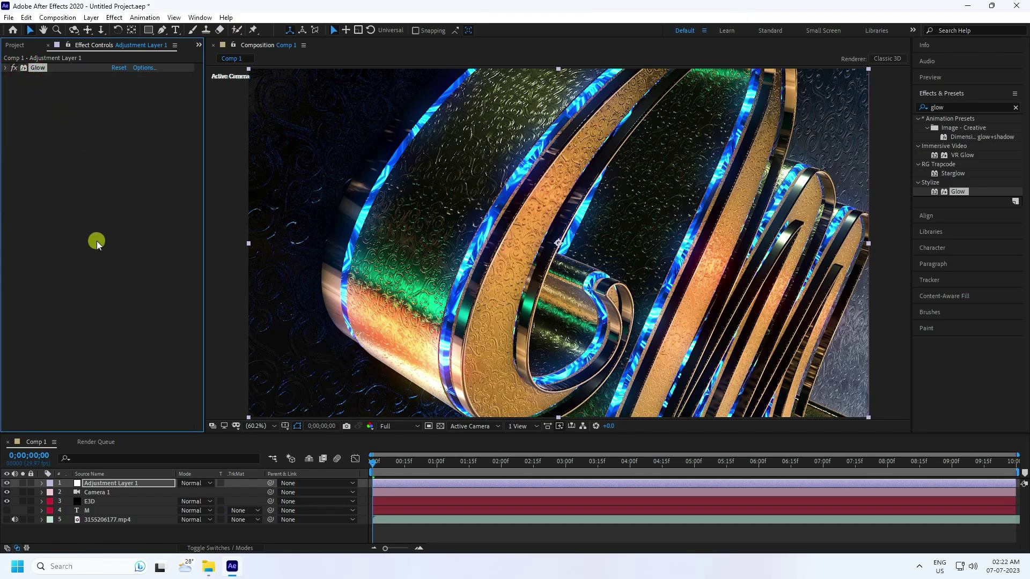
key("ctrl+d")
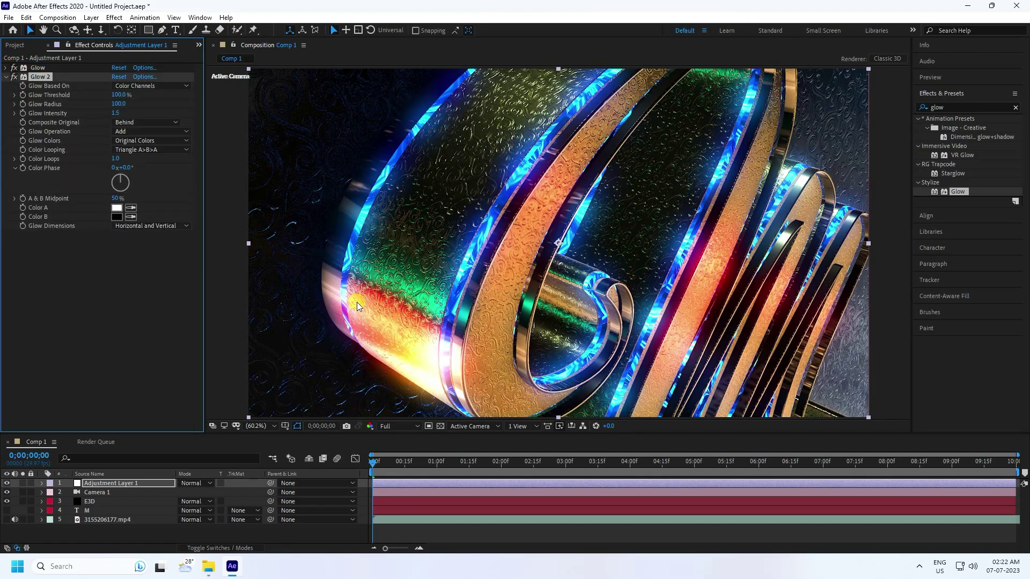
- Set the duplicated Glow effect's Glow Intensity to 1.0 and Glow Radius to 300, and inspect the result in the composition
left_click(116, 113)
type("1")
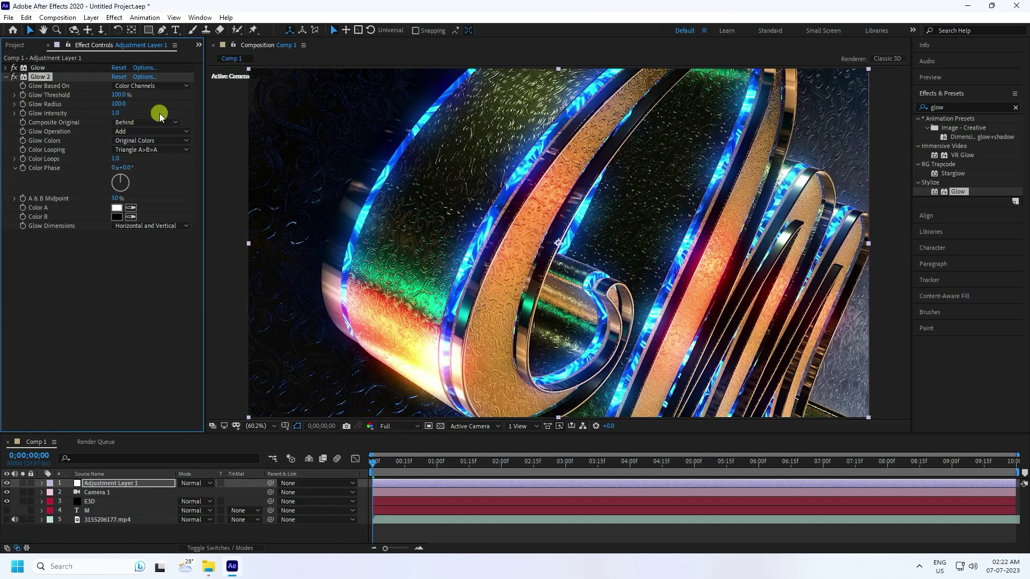
left_click(119, 104)
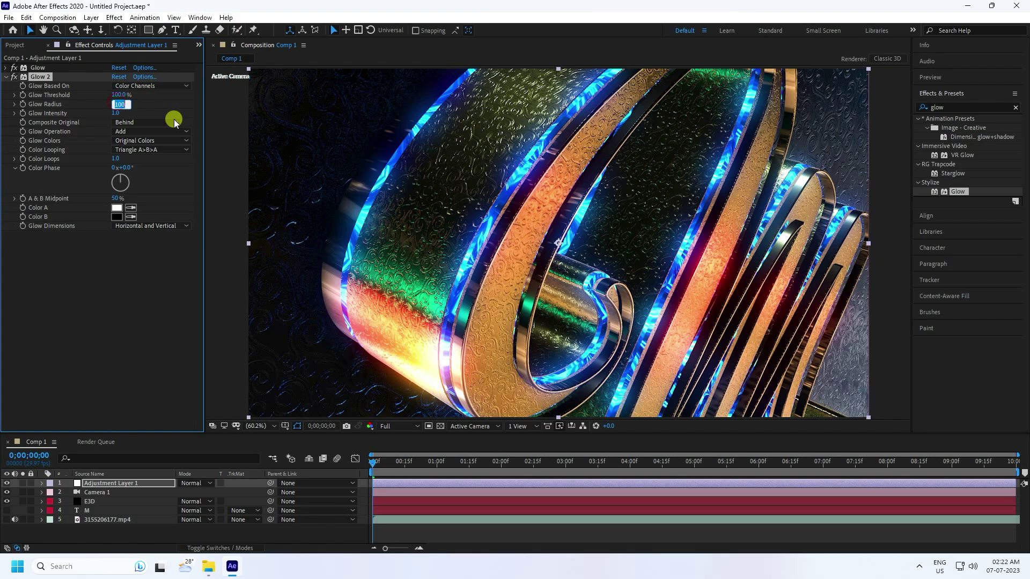
key("Return")
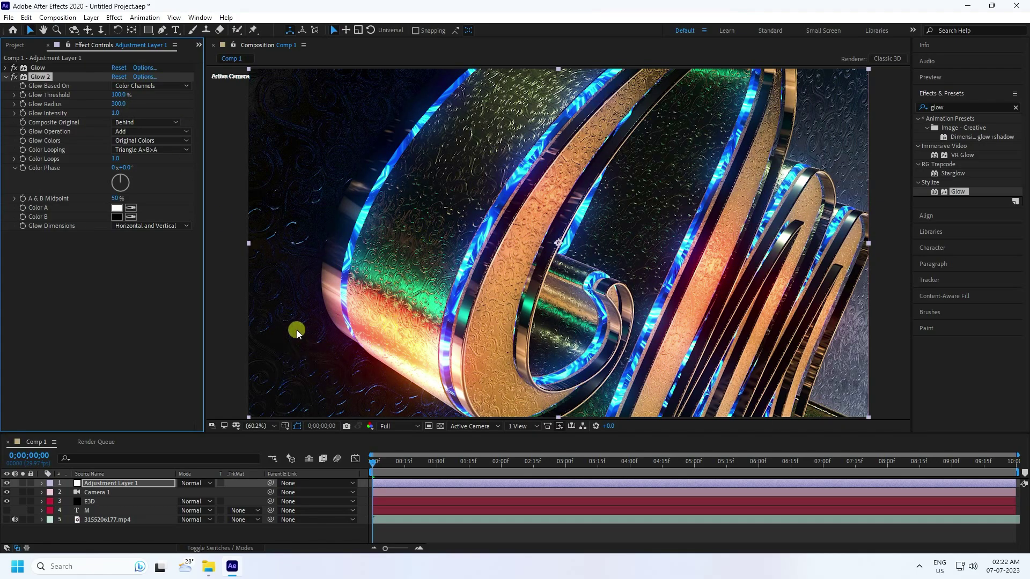
mouse_move(209, 567)
key("slash")
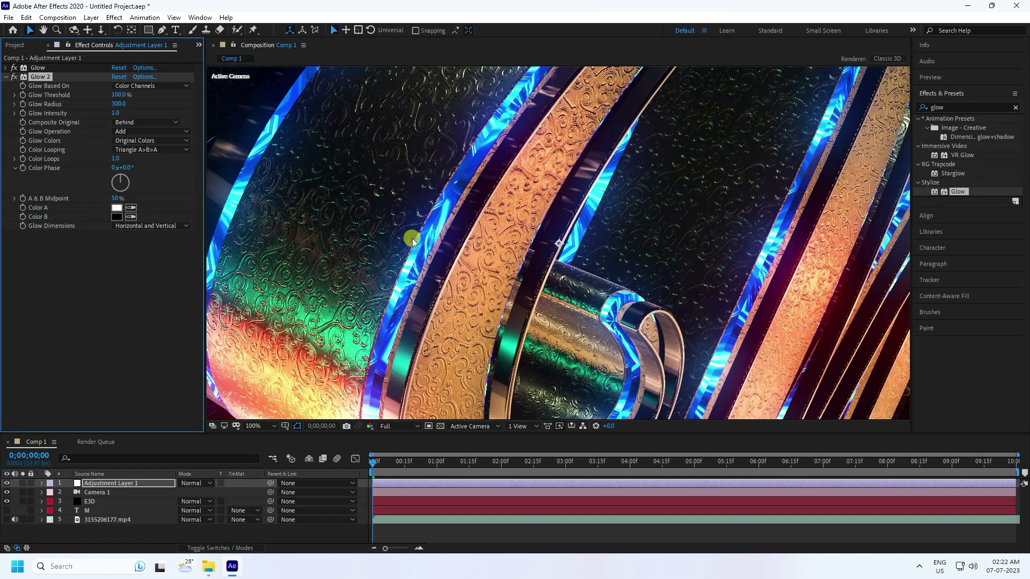
key("comma")
key("comma")
- Create a white Spot light with 150% intensity, 90° cone angle and Smooth falloff
right_click(161, 531)
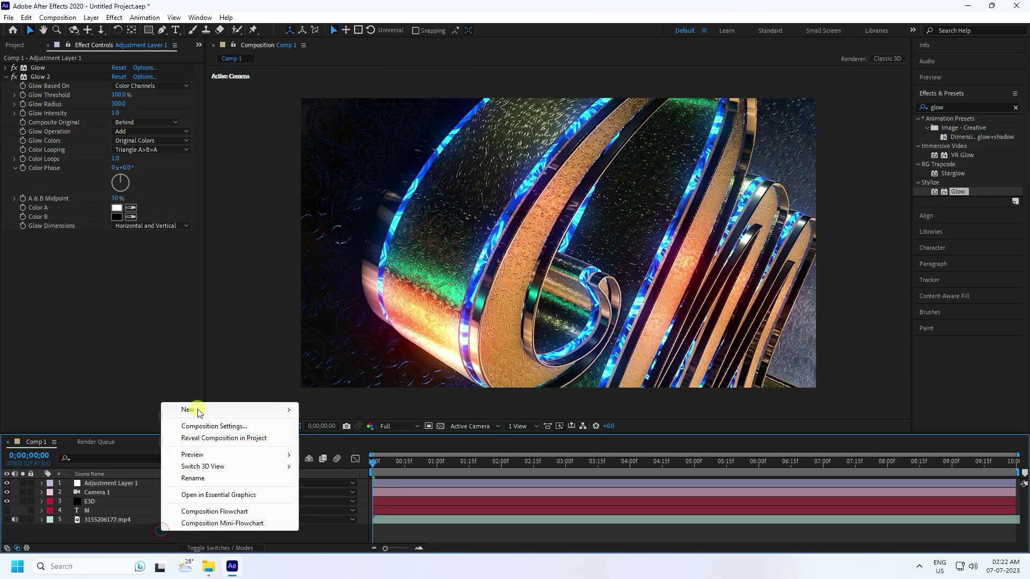
mouse_move(198, 412)
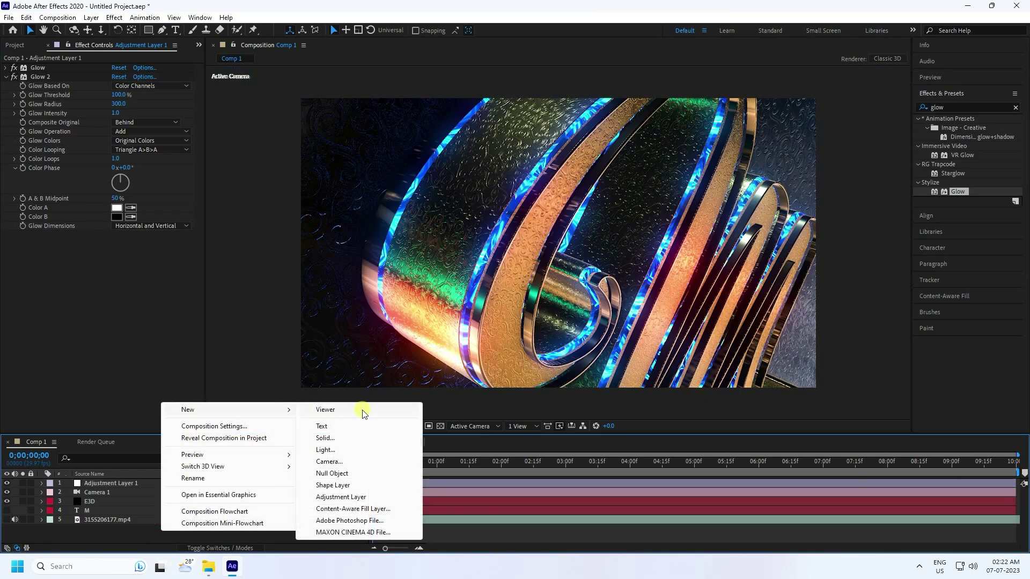
left_click(323, 450)
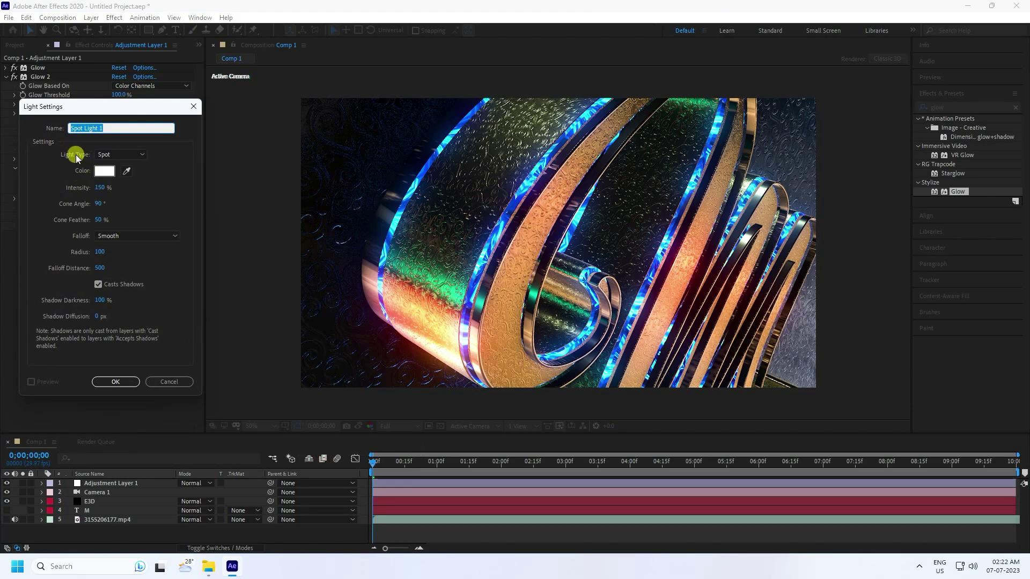
left_click(103, 154)
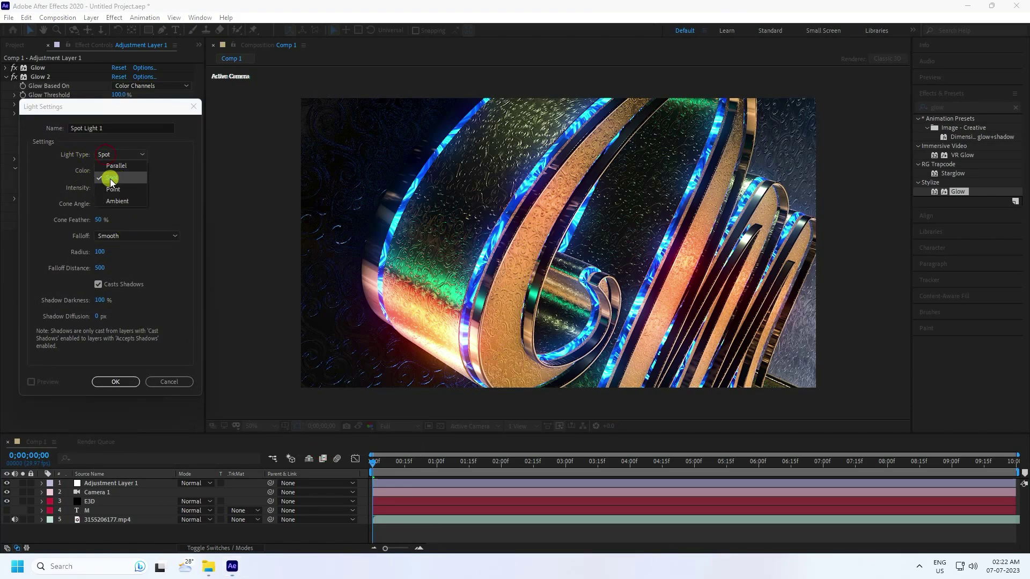
left_click(107, 179)
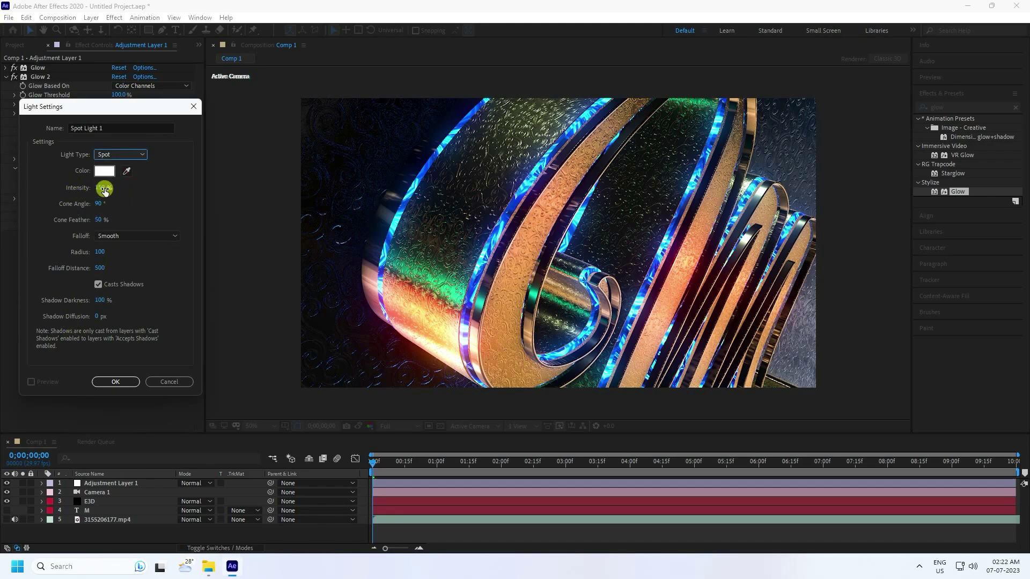
left_click(125, 381)
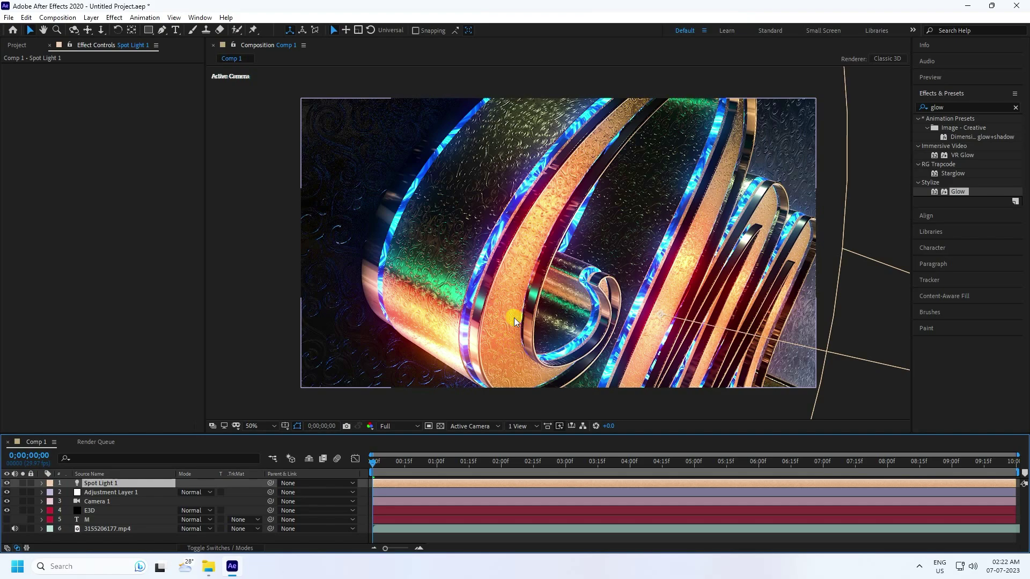
- Orbit the camera slightly around the letter at 0;00;00;00 and make the timeline area a little taller
key("c")
key("c")
key("c")
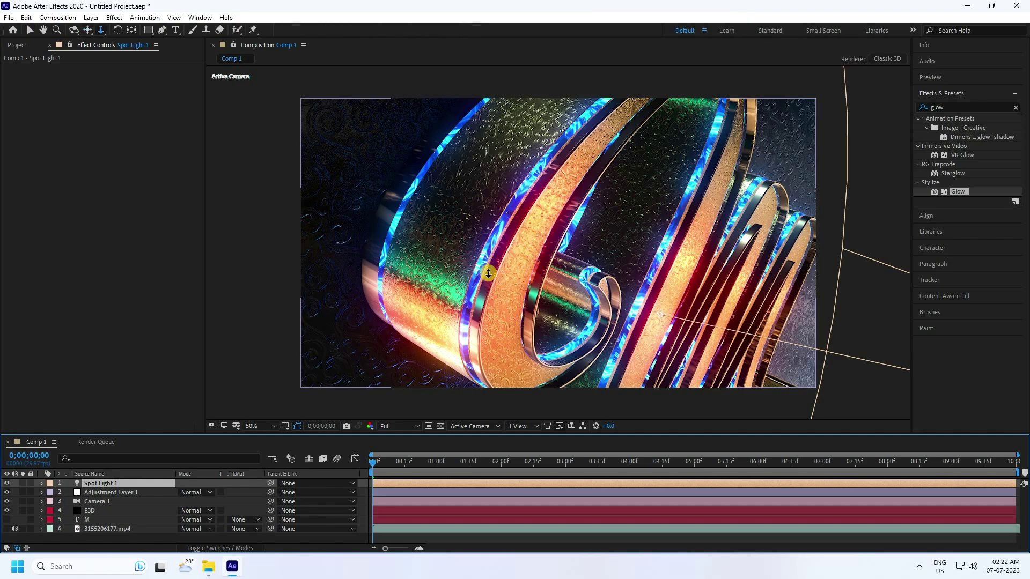
key("c")
left_click_drag(489, 276, 498, 249)
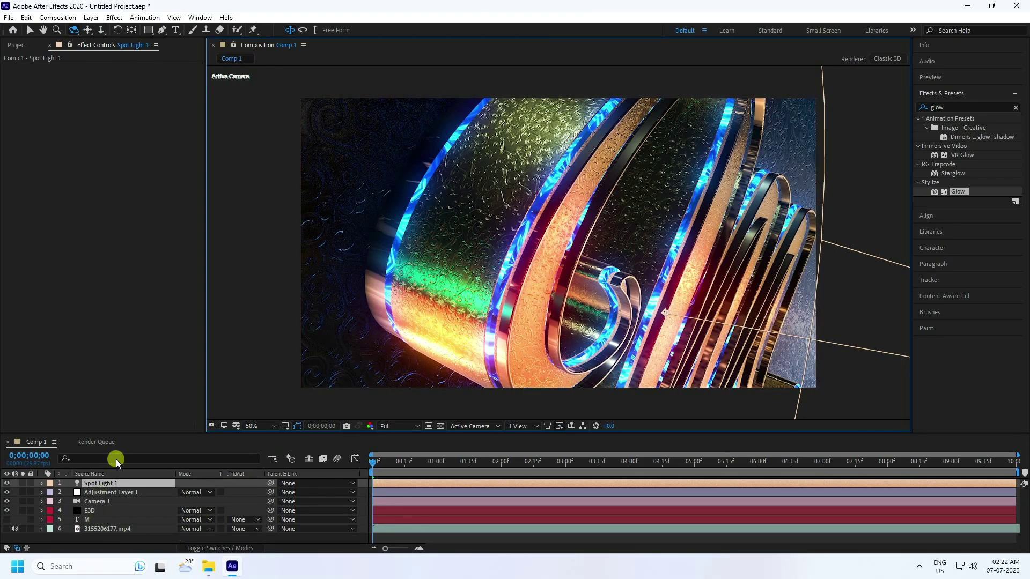
left_click_drag(135, 435, 138, 427)
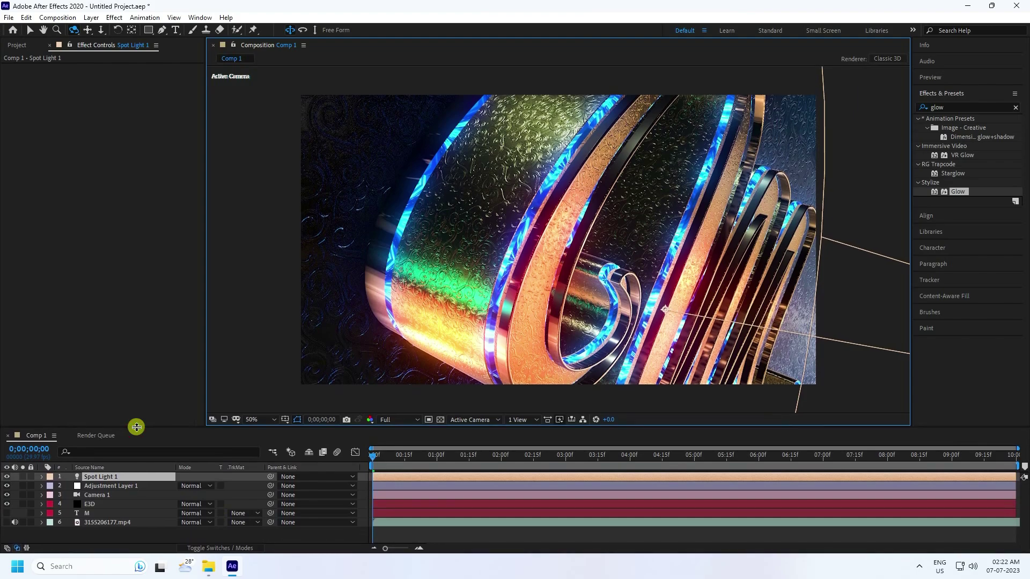
- Apply the Color Correction Exposure effect to Adjustment Layer 1 and set its master Exposure to 1.00
left_click(99, 488)
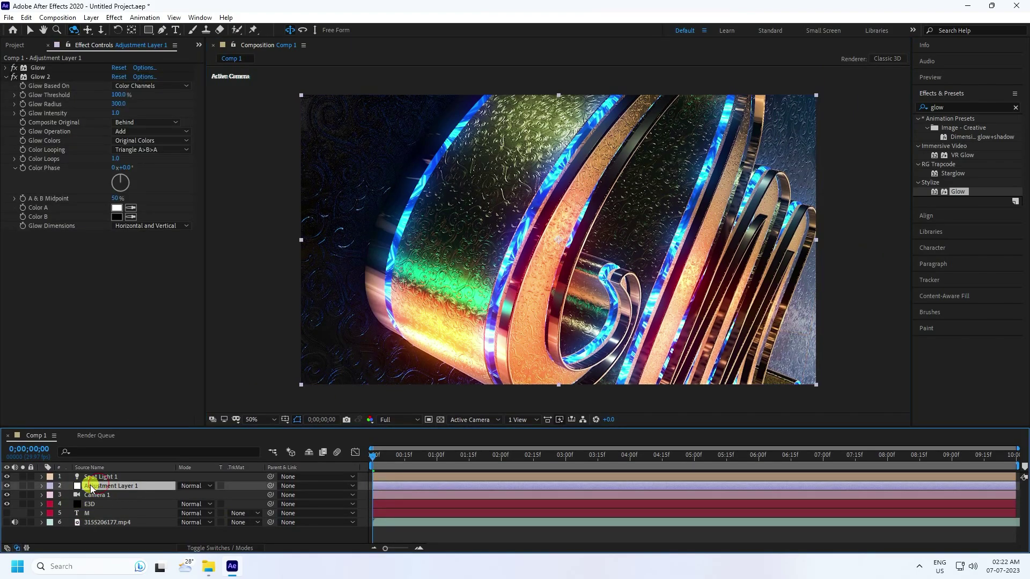
double_click(942, 107)
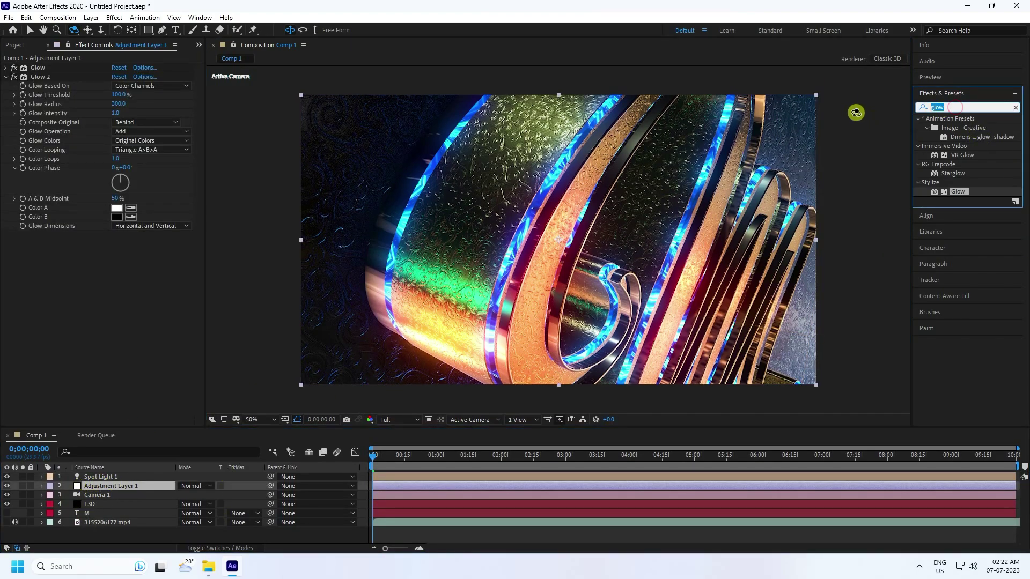
type("expo")
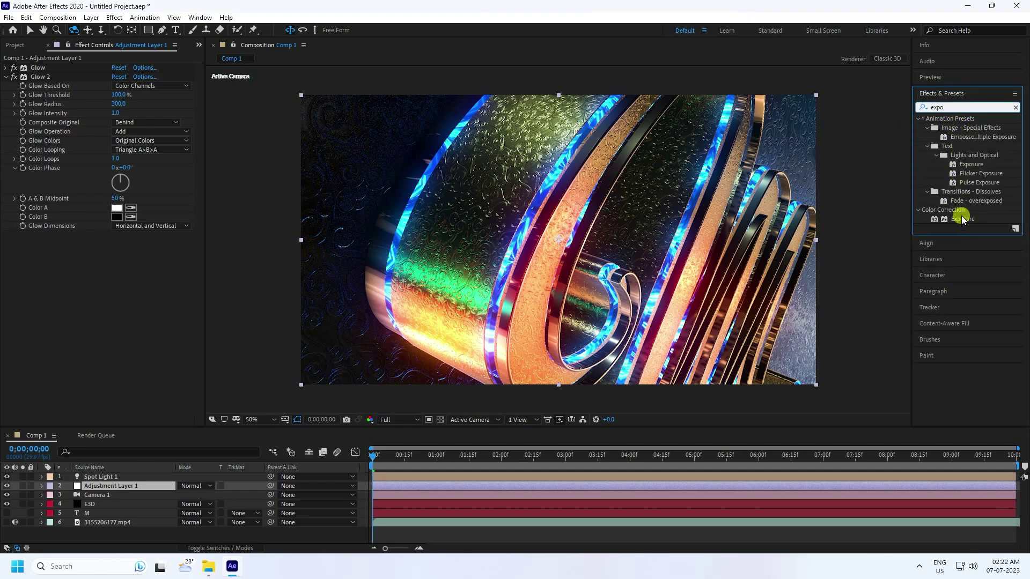
left_click_drag(962, 218, 127, 332)
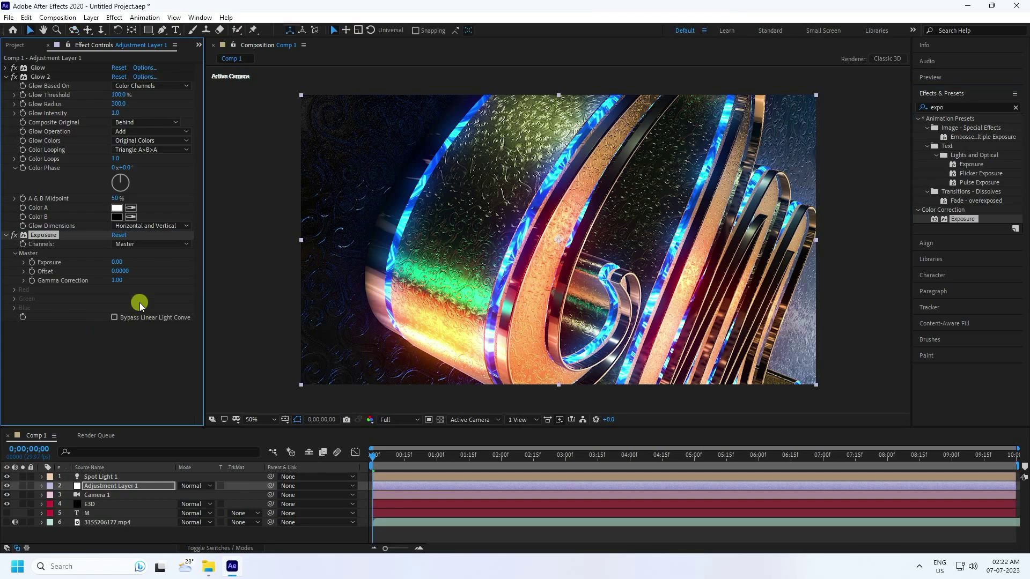
left_click(117, 262)
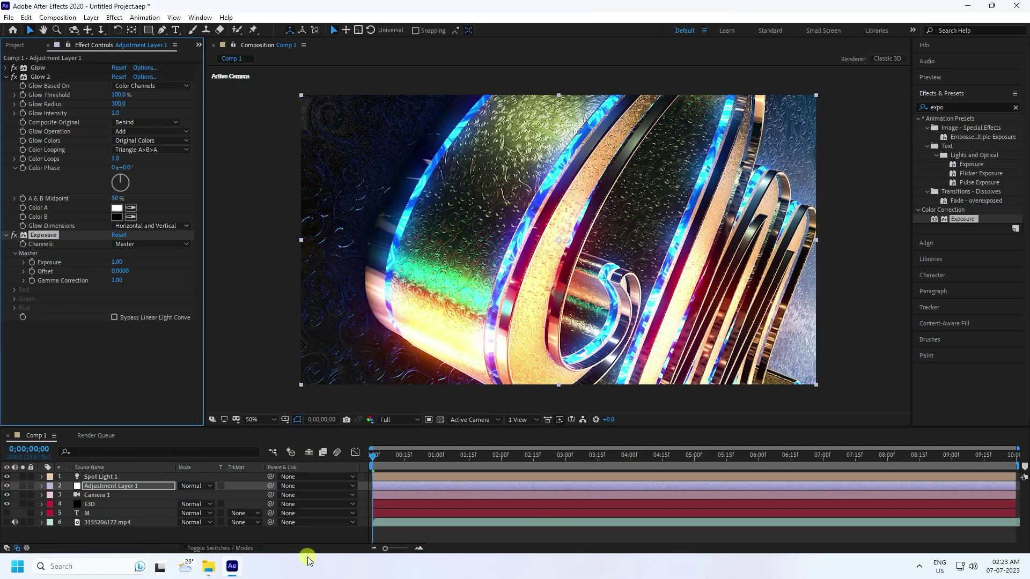
- Move Spot Light 1 below Adjustment Layer 1, play back the opening seconds and return to 0;00;00;00
left_click(99, 477)
left_click_drag(98, 481, 101, 494)
key("space")
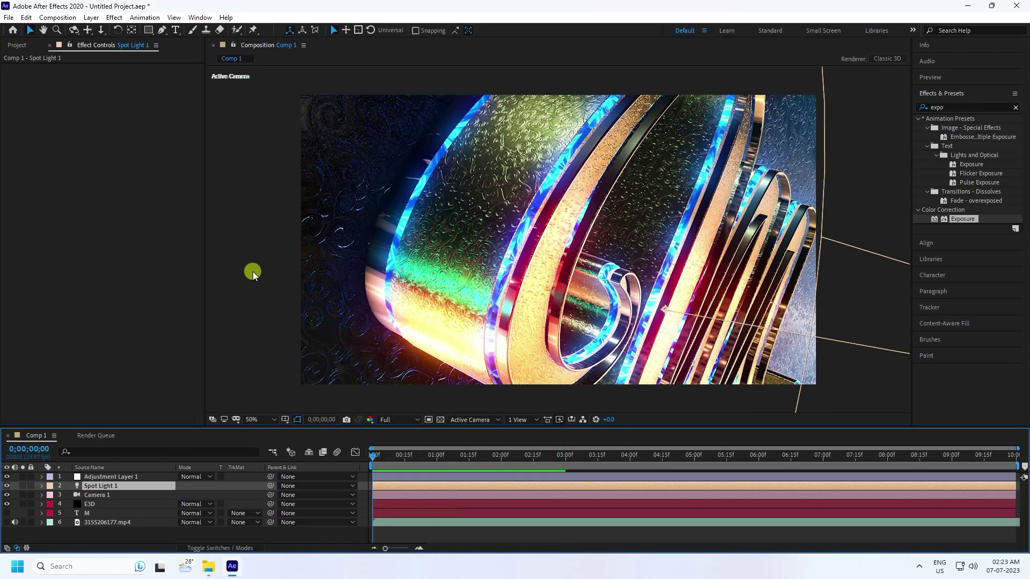
key("space")
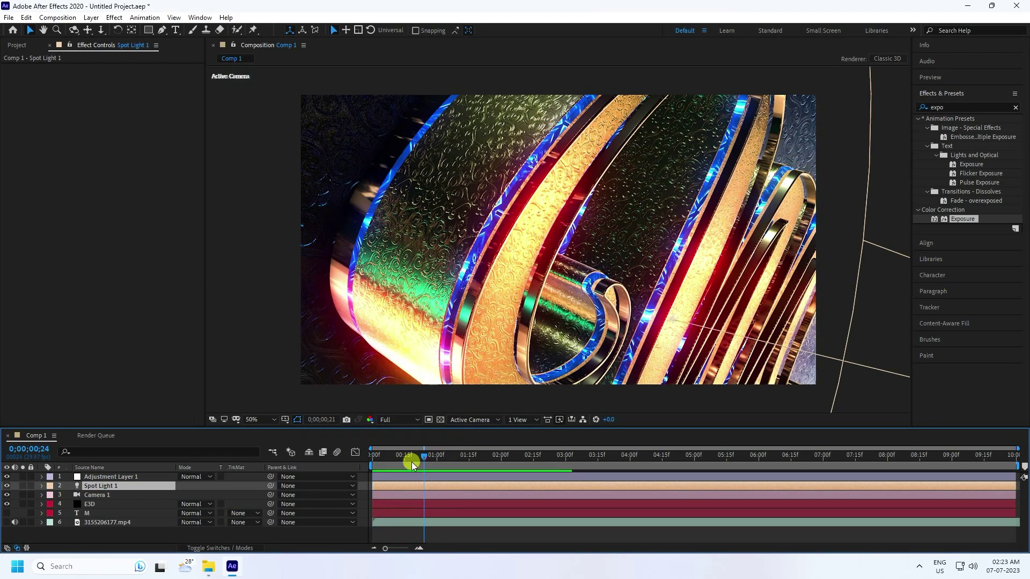
key("space")
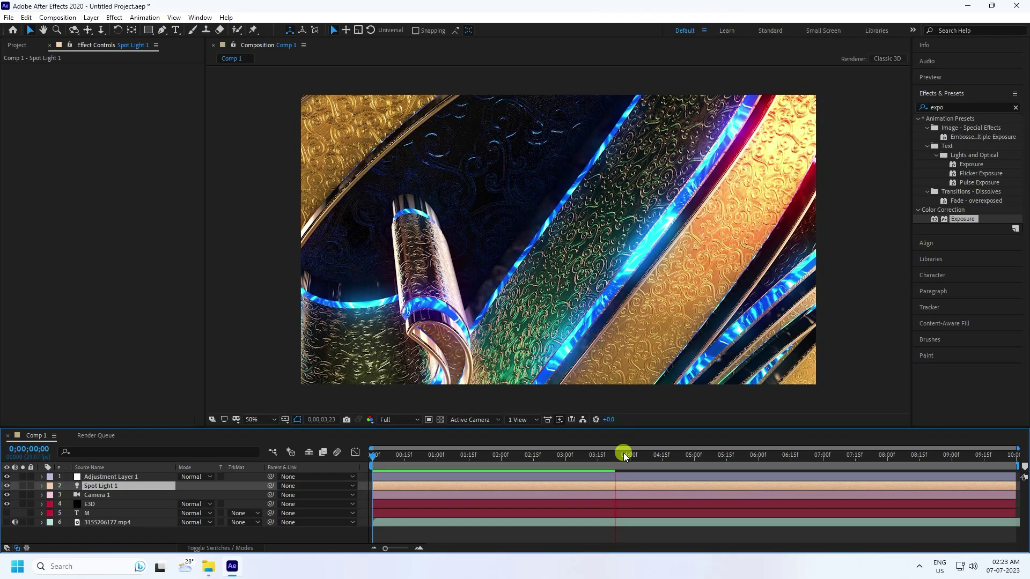
left_click_drag(617, 455, 293, 476)
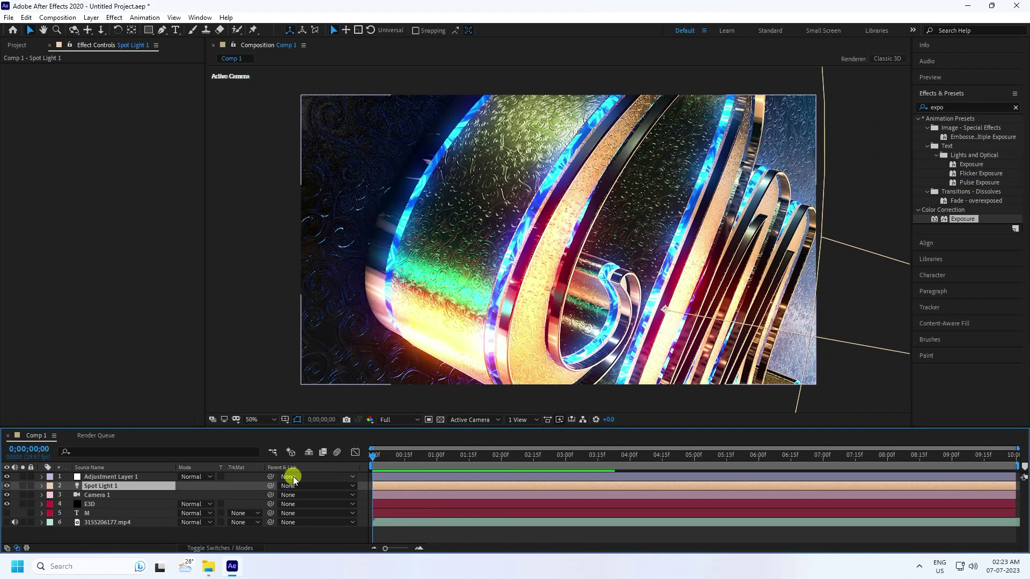
- Turn on Depth of Field in Camera 1's camera options
left_click(91, 495)
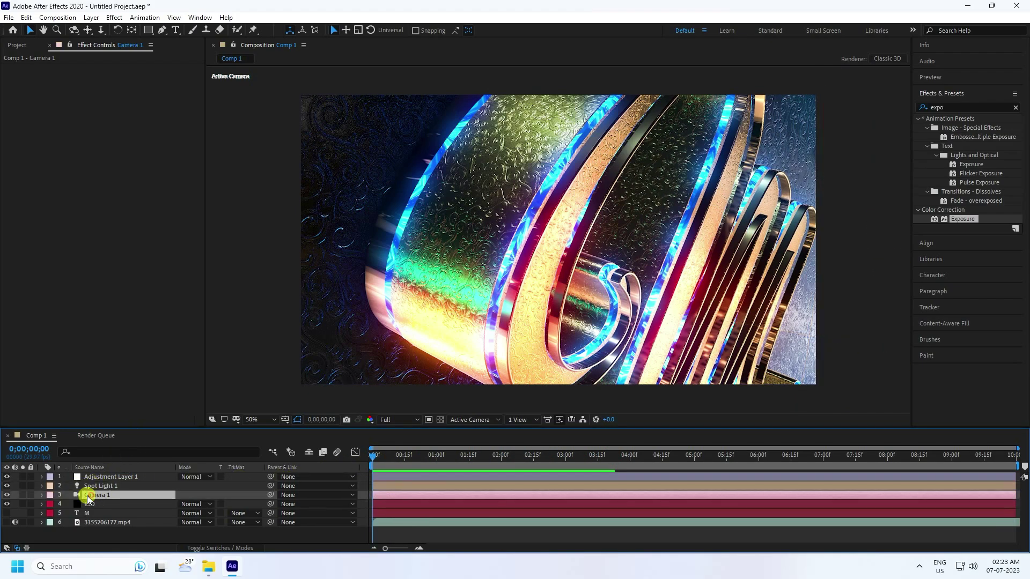
left_click(41, 495)
scroll(49, 495, "down", 1)
scroll(58, 501, "down", 1)
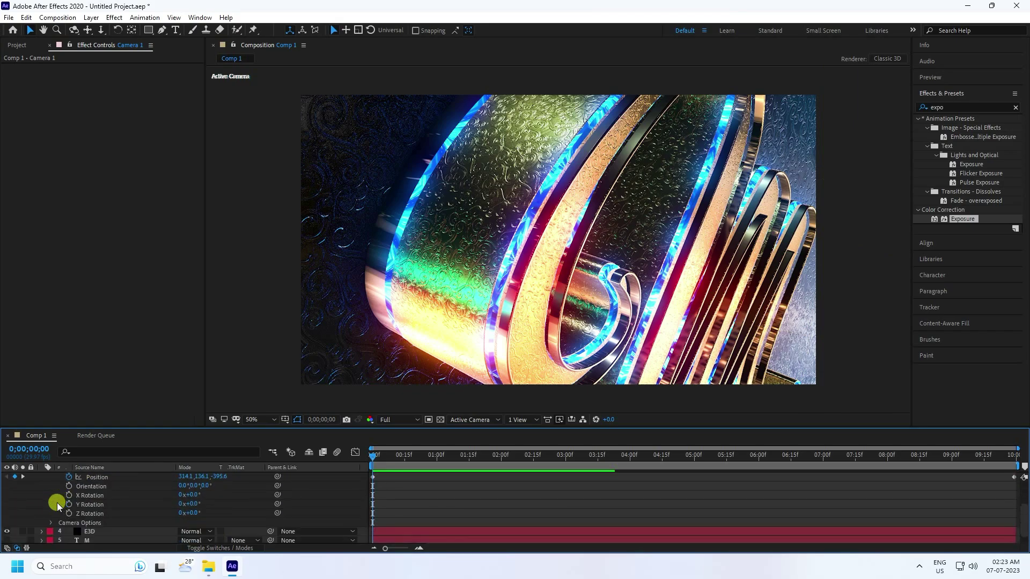
scroll(57, 500, "up", 1)
left_click(51, 485)
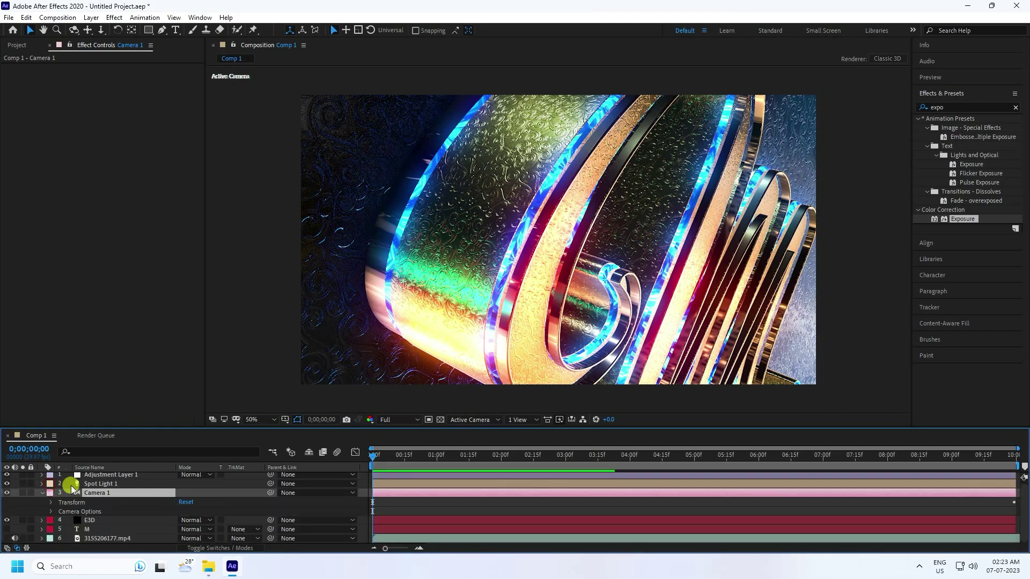
left_click(50, 512)
scroll(52, 513, "down", 2)
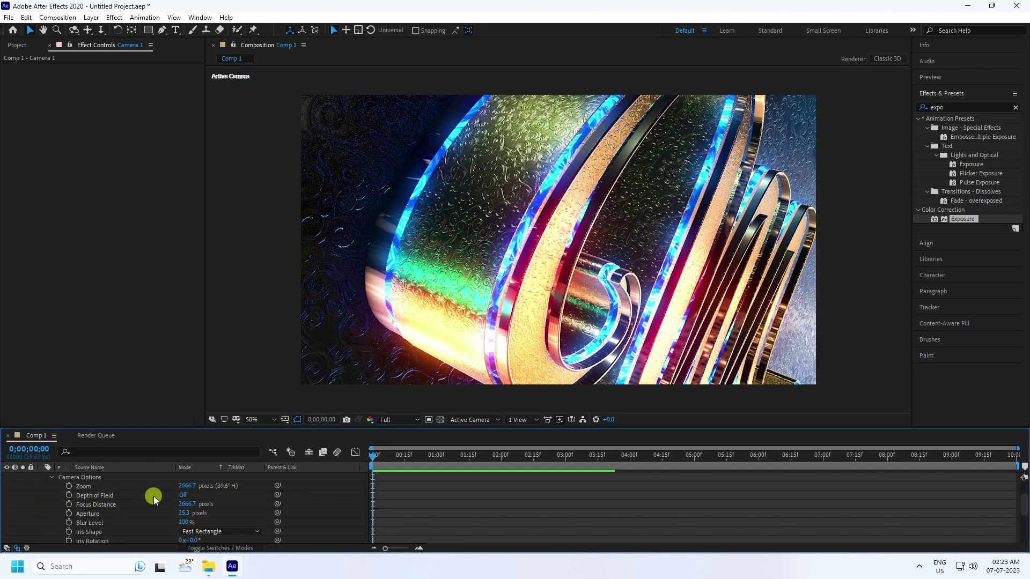
left_click(183, 496)
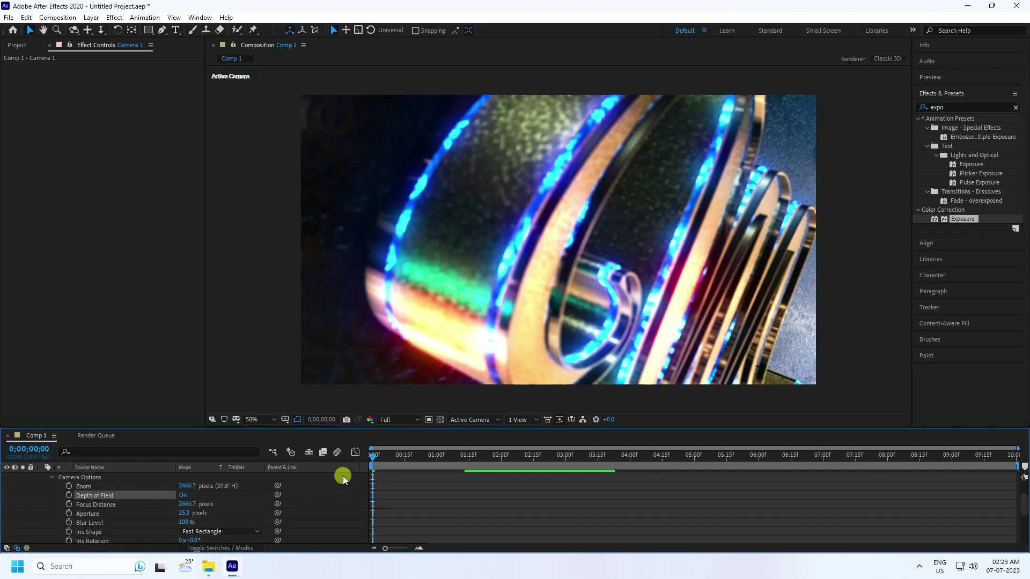
- Set Camera 1's Aperture to 50 pixels and its Blur Level to 50%
left_click(182, 514)
key("Return")
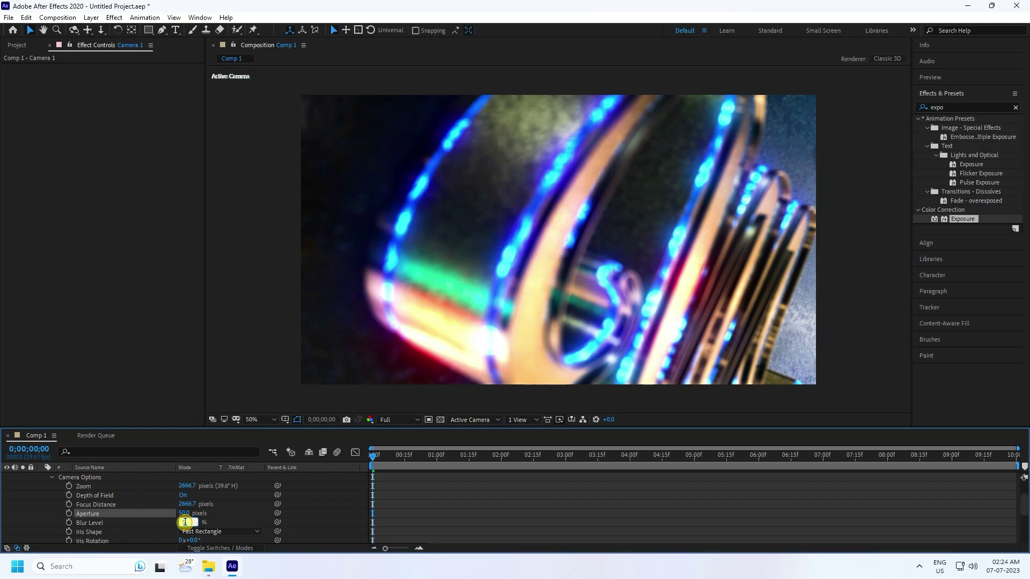
key("Return")
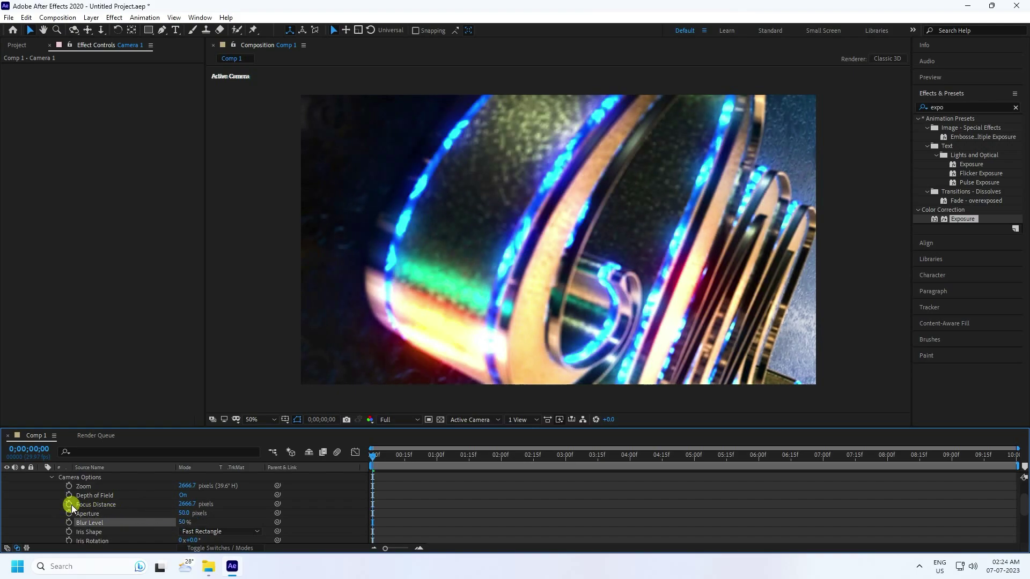
- Keyframe Camera 1's Focus Distance at 0;00;00;00 with a value of 550 pixels
left_click(68, 504)
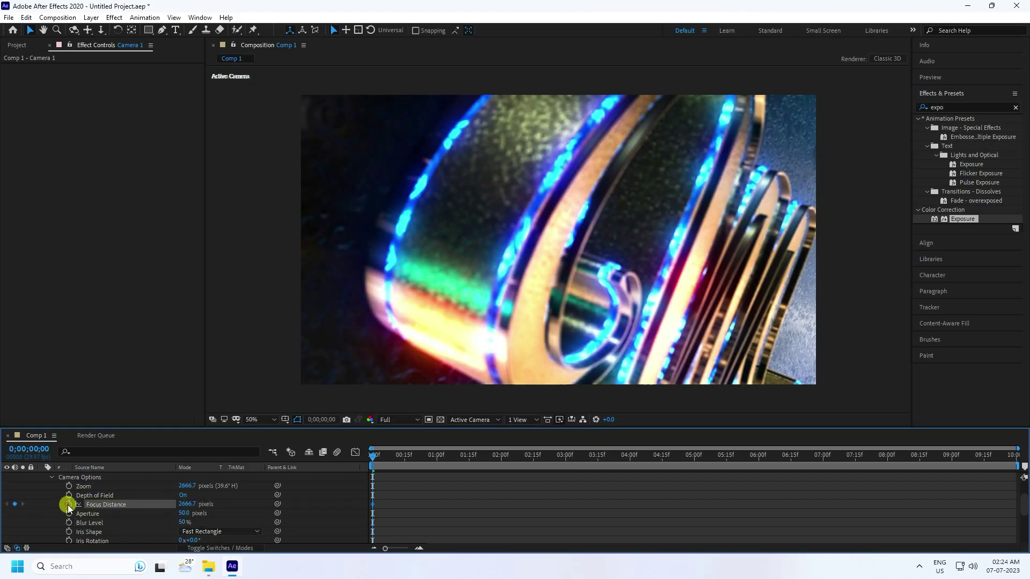
left_click(52, 478)
left_click(42, 495)
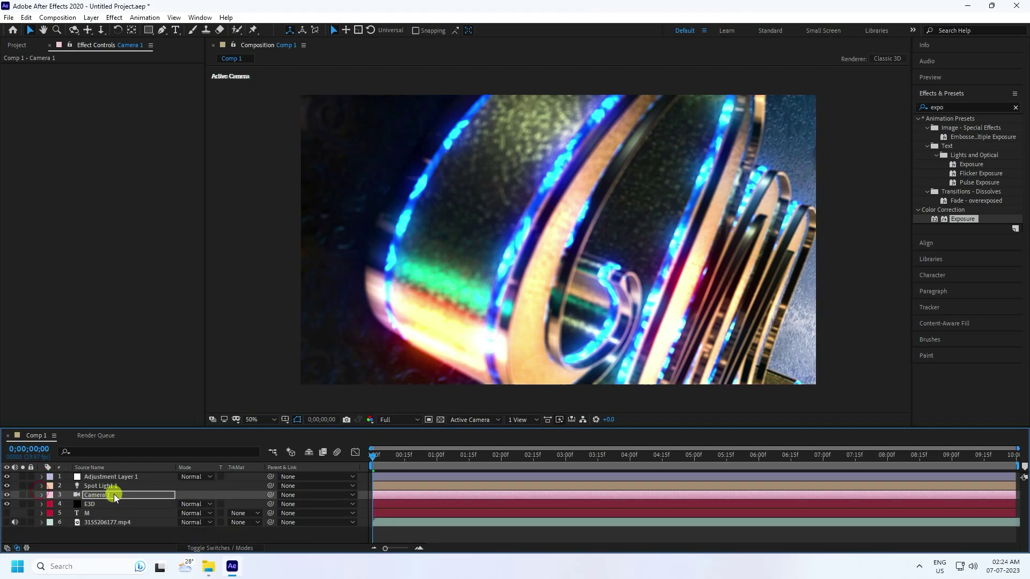
key("u")
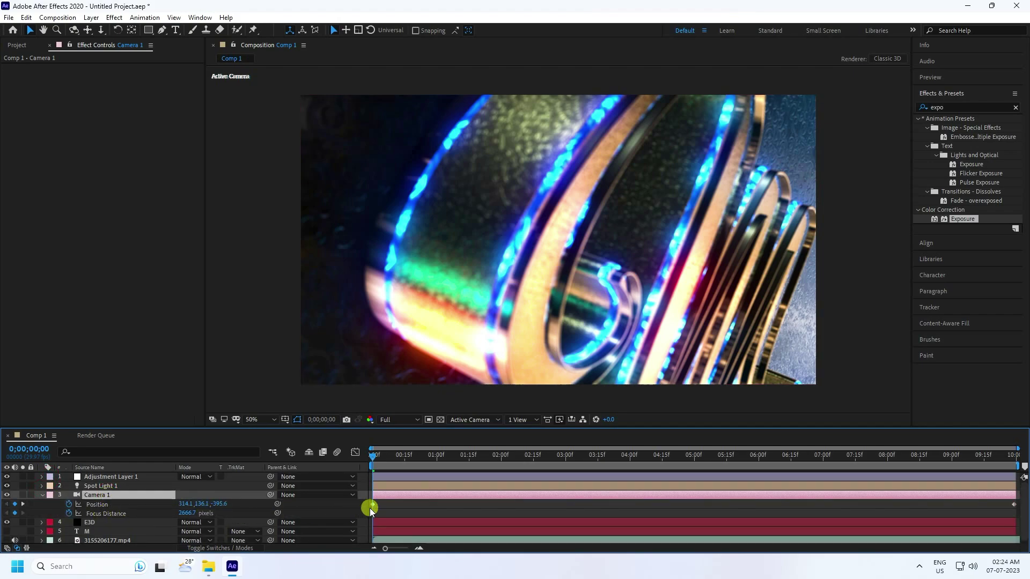
left_click(186, 514)
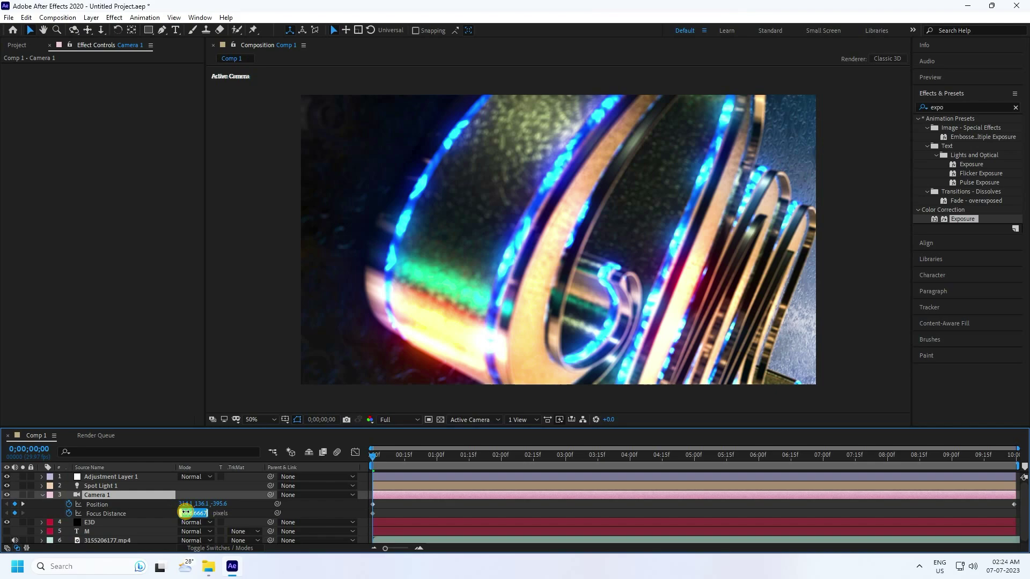
key("BackSpace")
type("500")
key("Return")
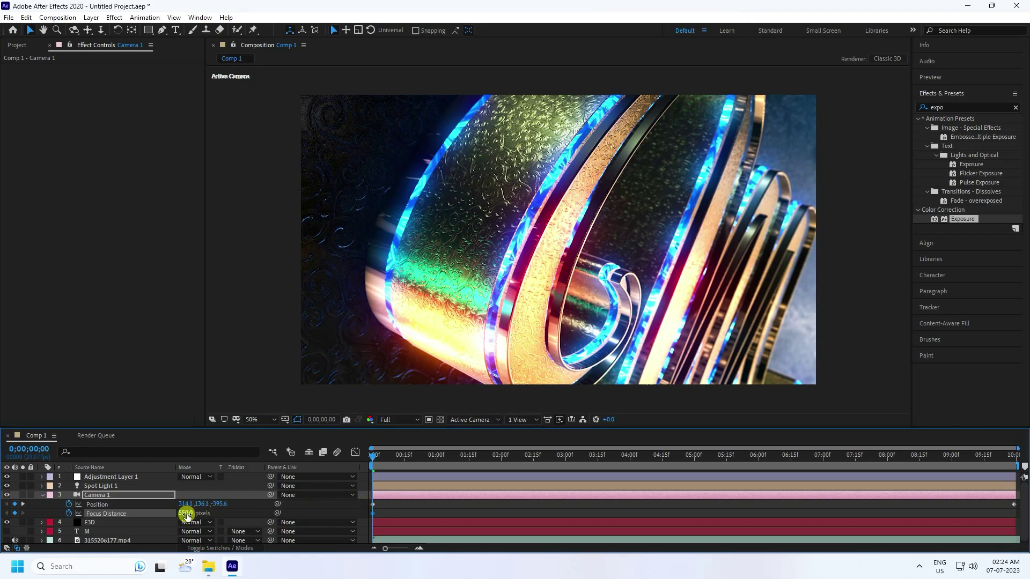
- Keyframe Camera 1's Focus Distance at 0;00;02;00 with a value of 500 pixels
left_click_drag(493, 455, 501, 456)
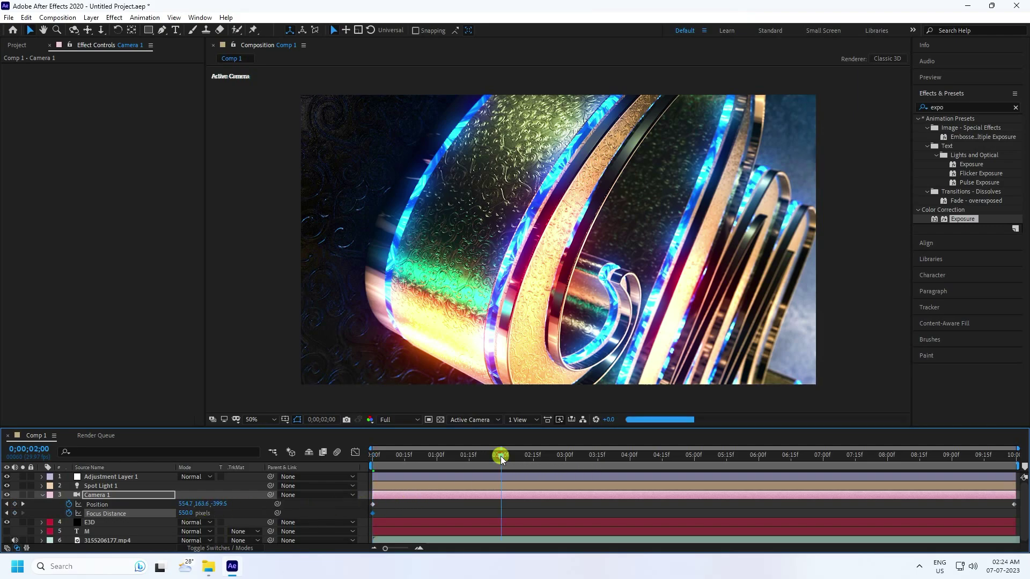
left_click(185, 513)
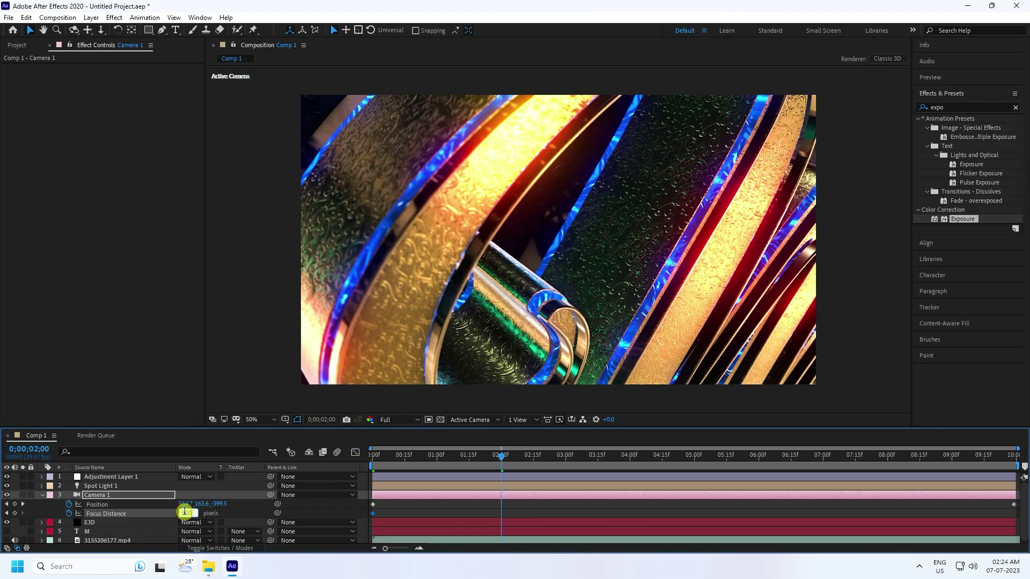
key("Return")
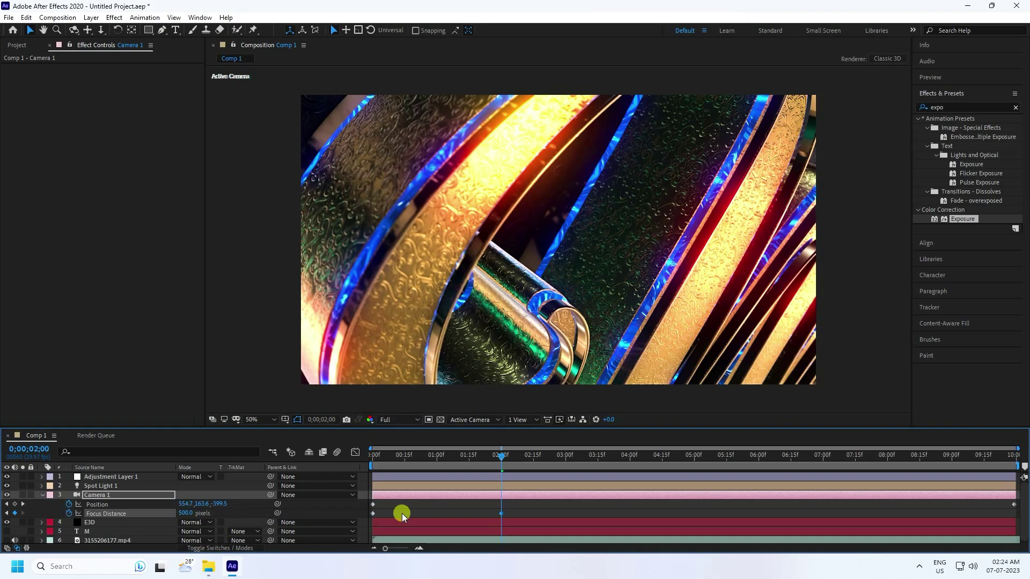
- Keyframe Camera 1's Focus Distance at 400 pixels at 0;00;04;00 and add a keyframe with the same value at 0;00;06;00
left_click(630, 456)
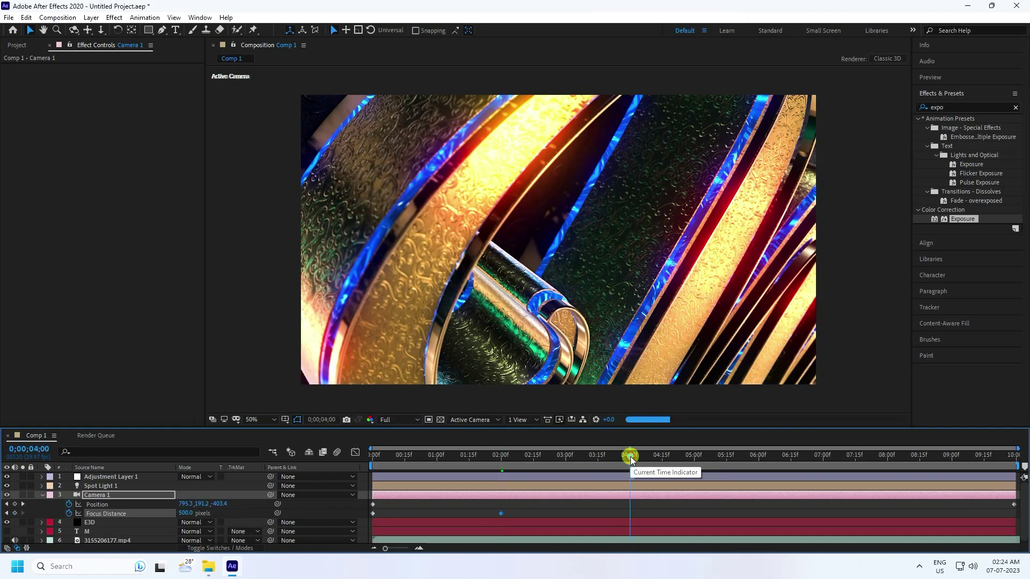
left_click(186, 513)
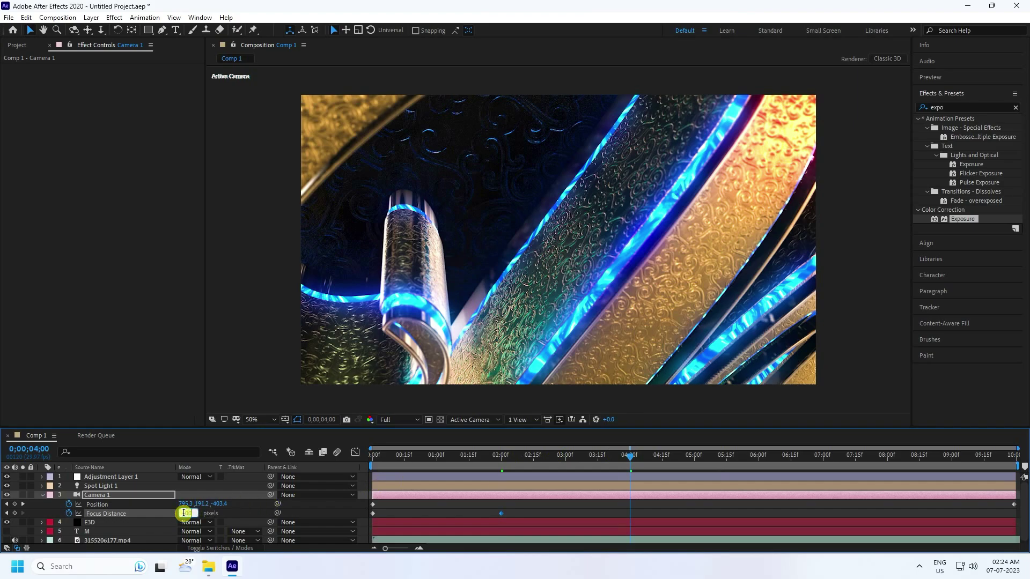
type("400")
key("Return")
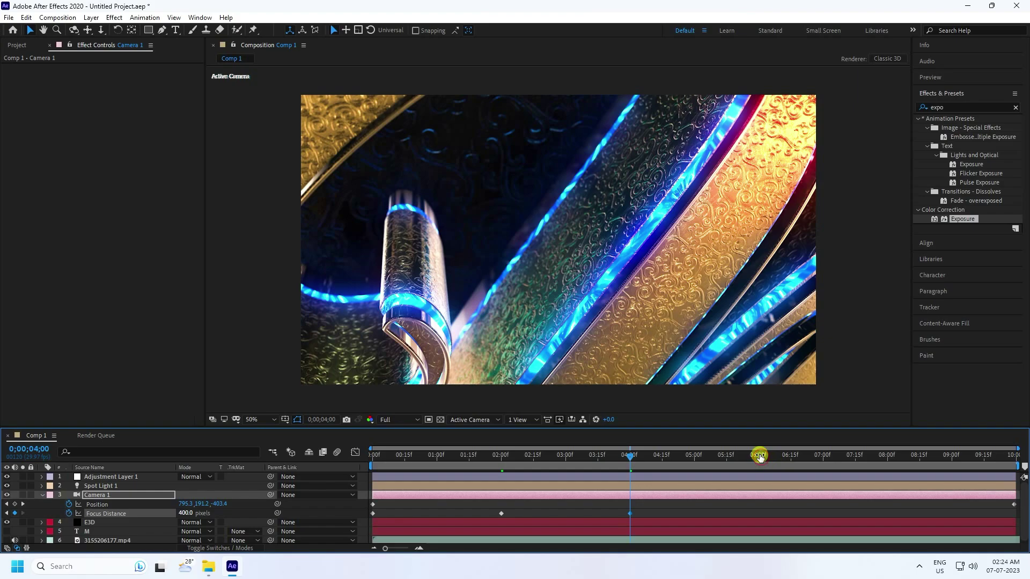
left_click(760, 456)
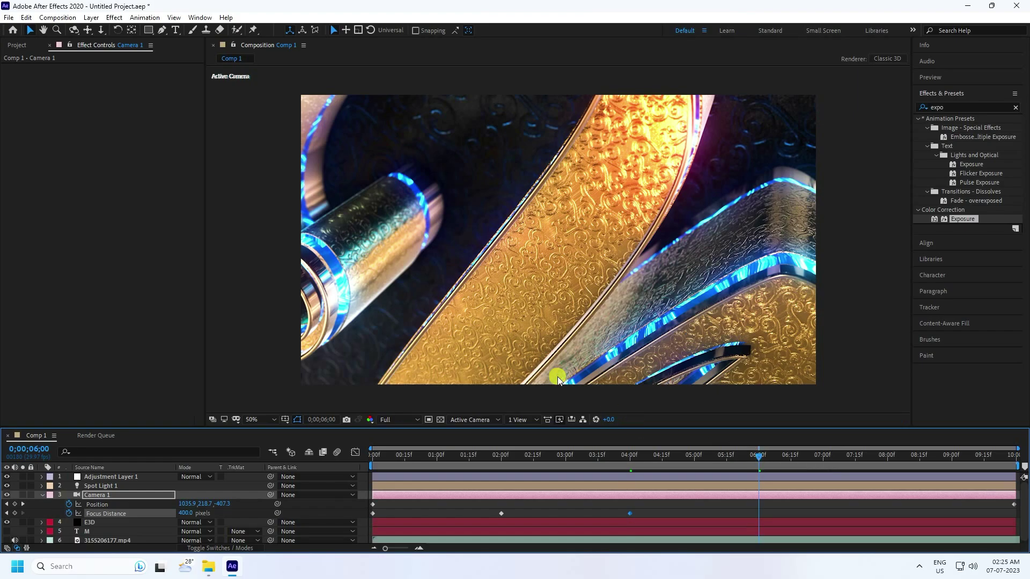
left_click(15, 514)
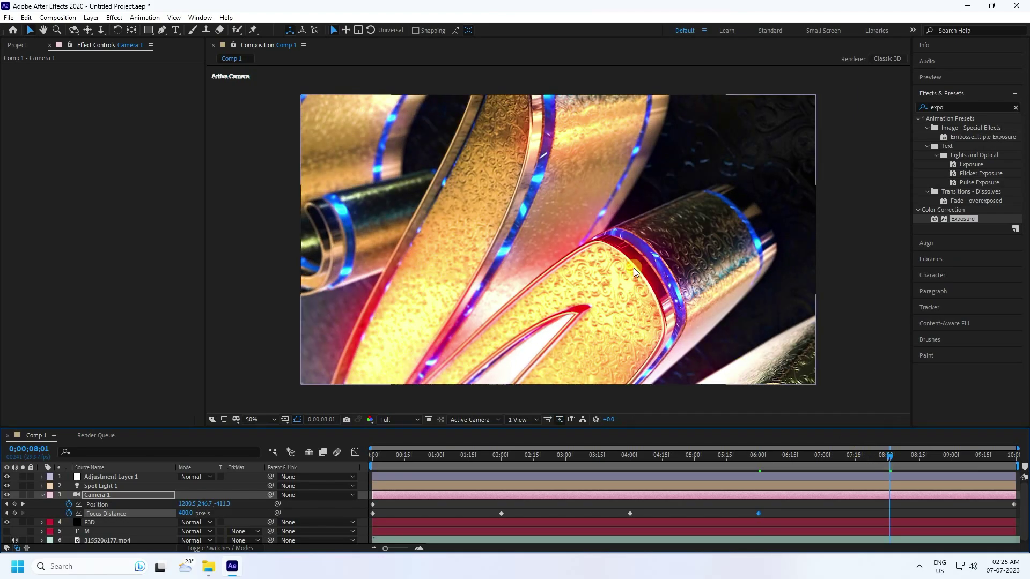
- Keyframe Camera 1's Focus Distance at 0;00;08;01, trying 400 pixels before settling on 450 pixels
left_click(185, 513)
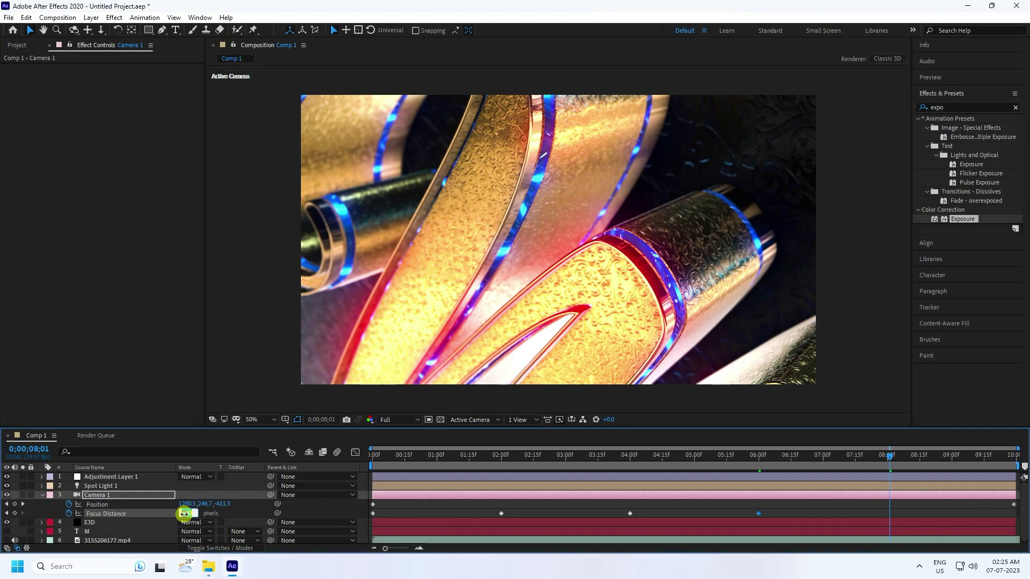
key("Return")
left_click(184, 514)
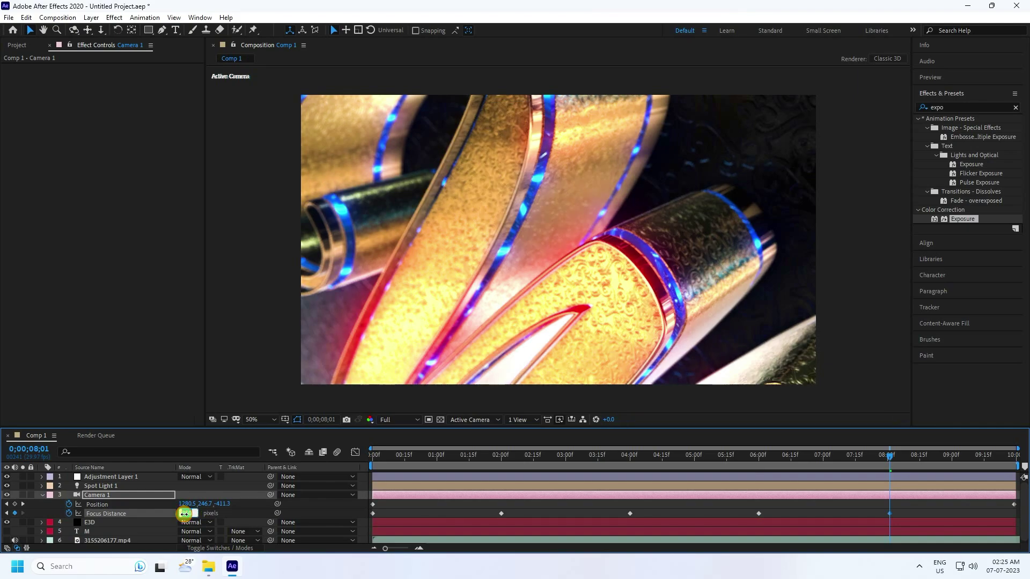
type("400")
key("Return")
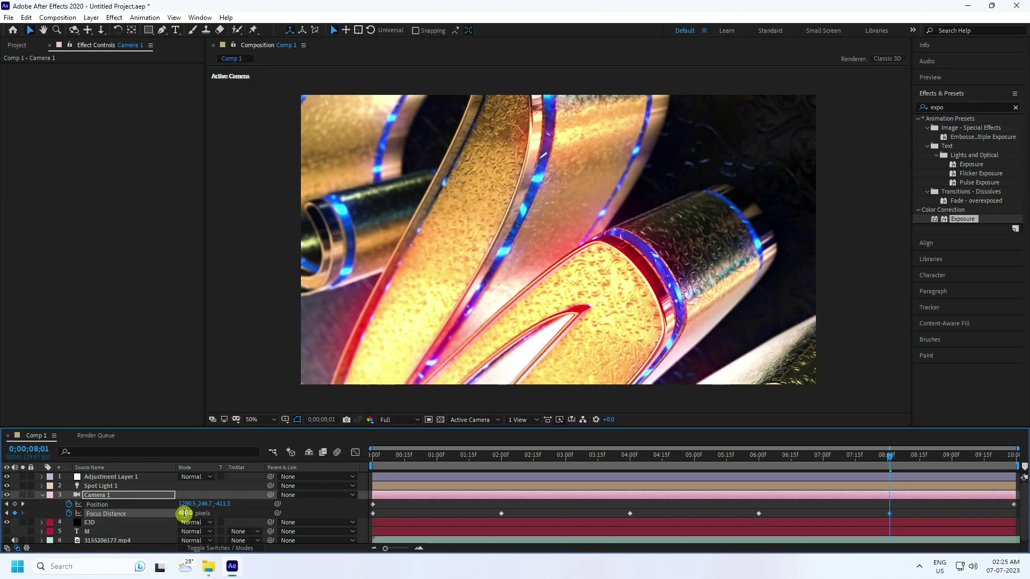
left_click(185, 513)
type("450")
key("Return")
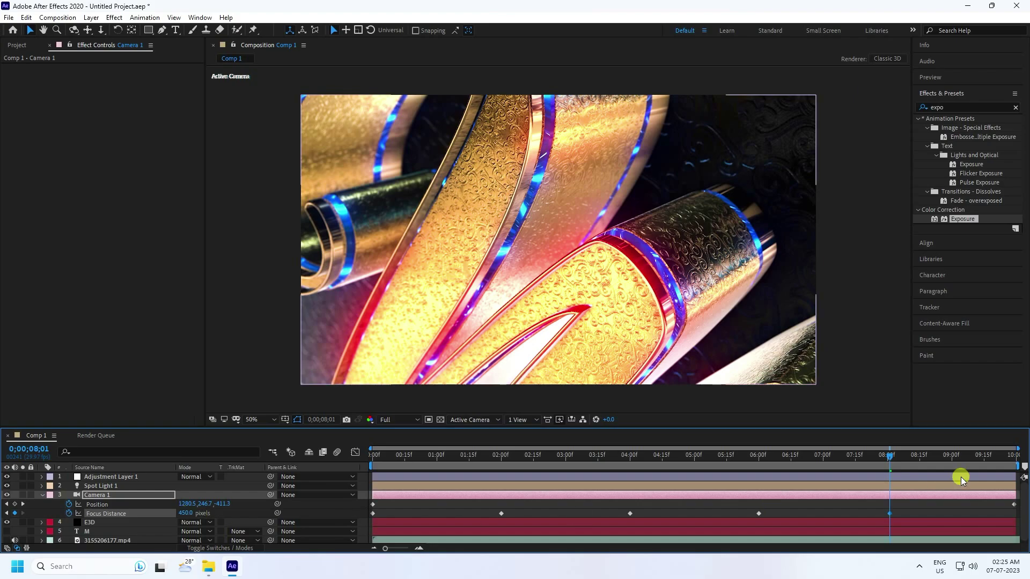
- Keyframe Camera 1's Focus Distance at the last Position keyframe, 0;00;09;29, with a value of 550 pixels
left_click(23, 505)
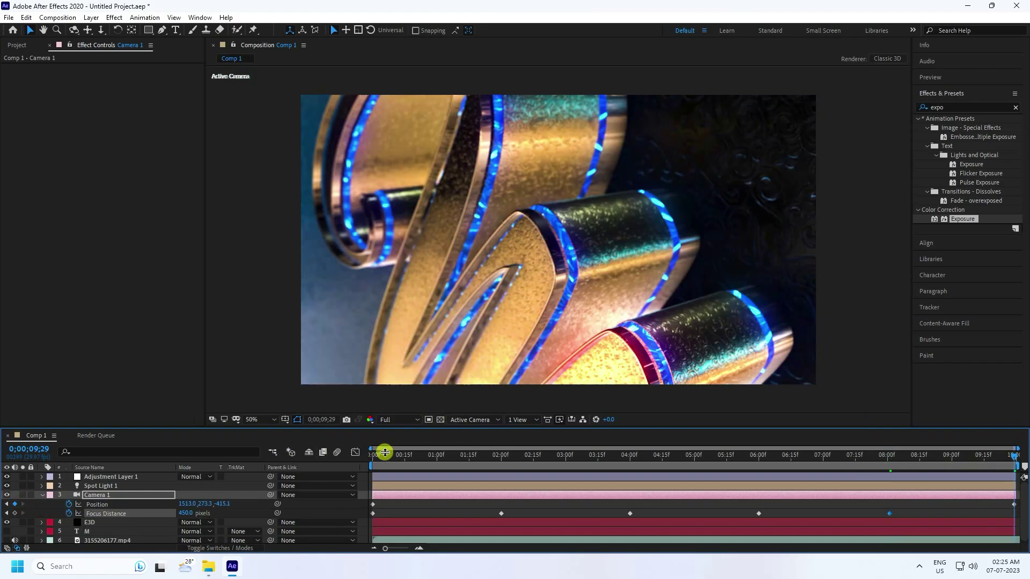
left_click(183, 513)
key("Return")
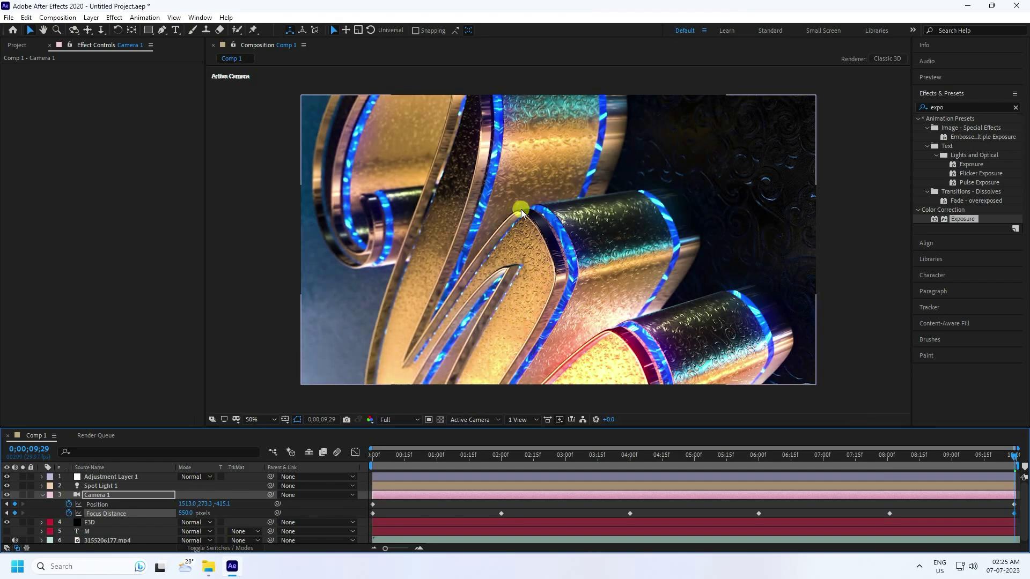
- Return to 0;00;00;00 and play back the opening frames to check the animated focus
left_click_drag(407, 455, 329, 464)
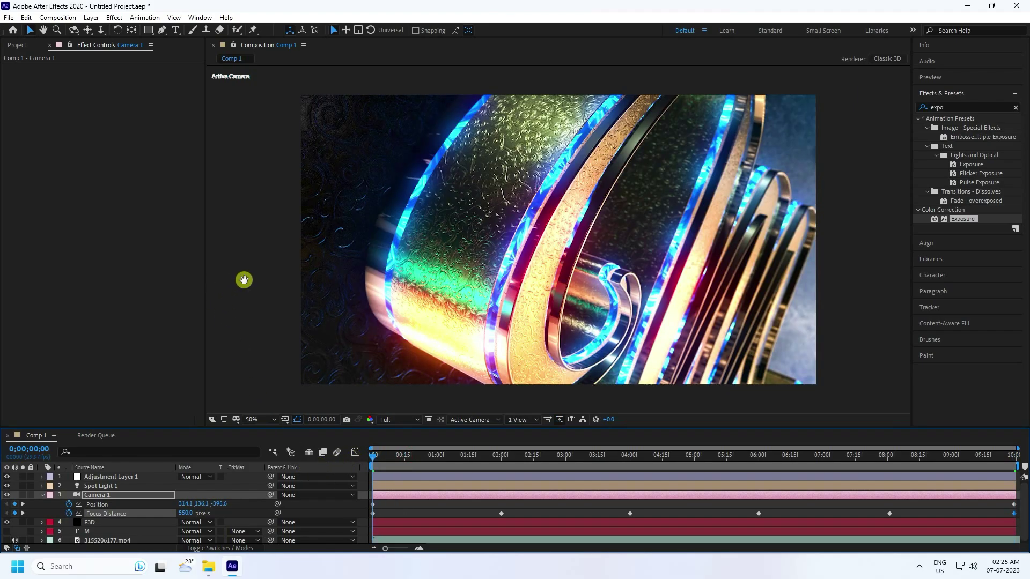
key("space")
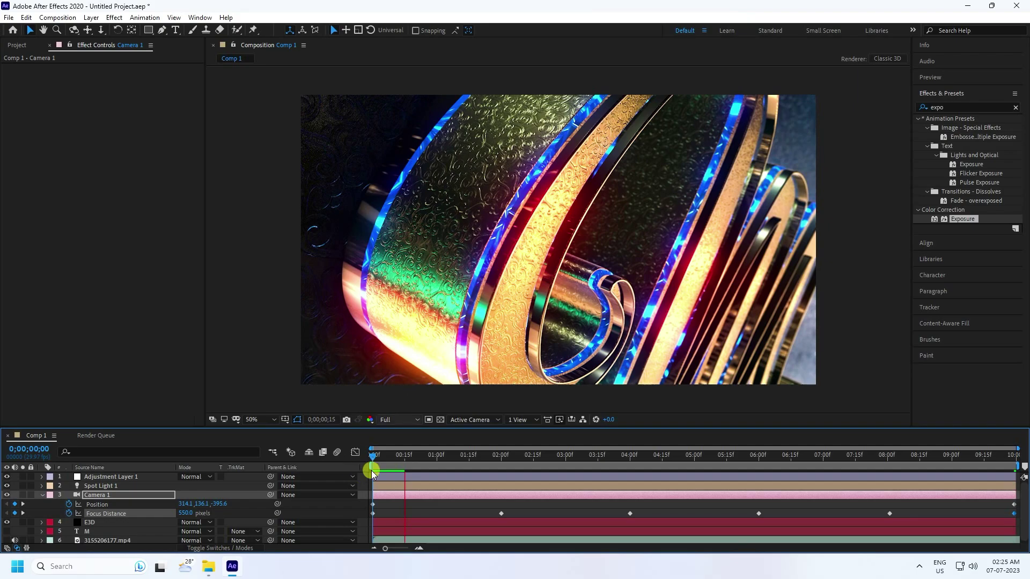
key("space")
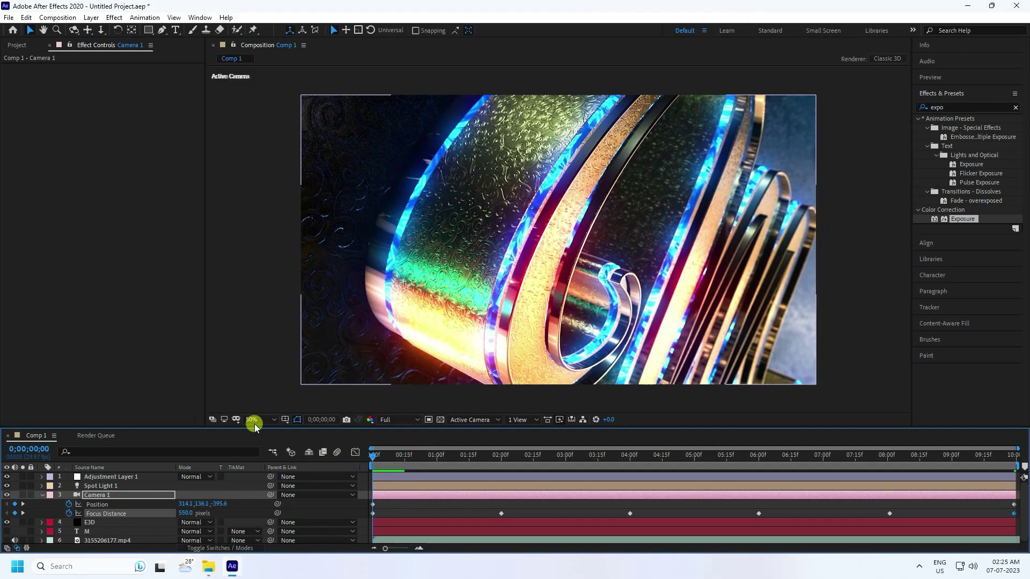
- Set Camera 1's Blur Level to 100%, collapse the camera's properties and preview the composition from the start
left_click(41, 495)
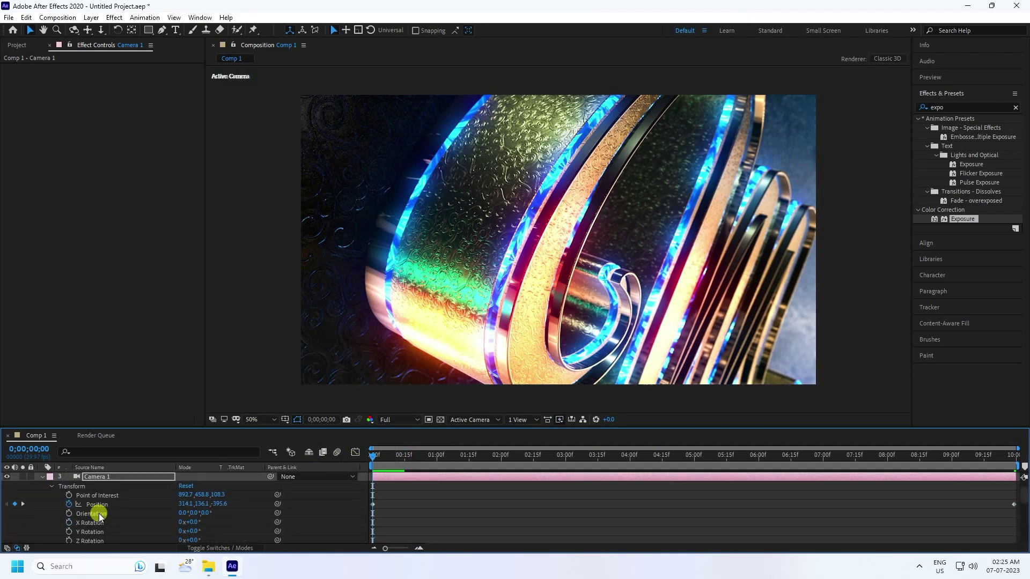
scroll(95, 507, "down", 5)
scroll(96, 514, "up", 5)
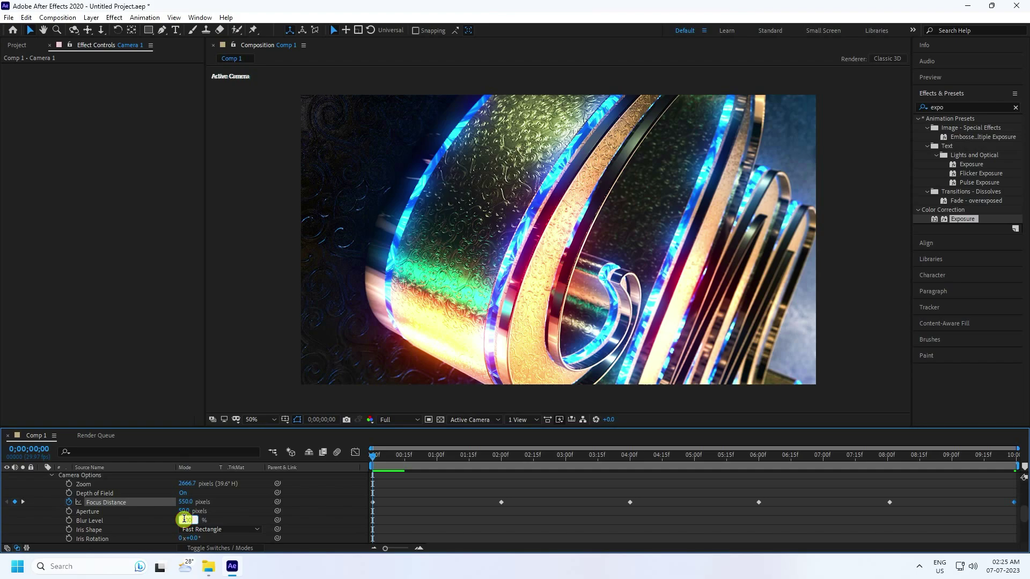
key("Return")
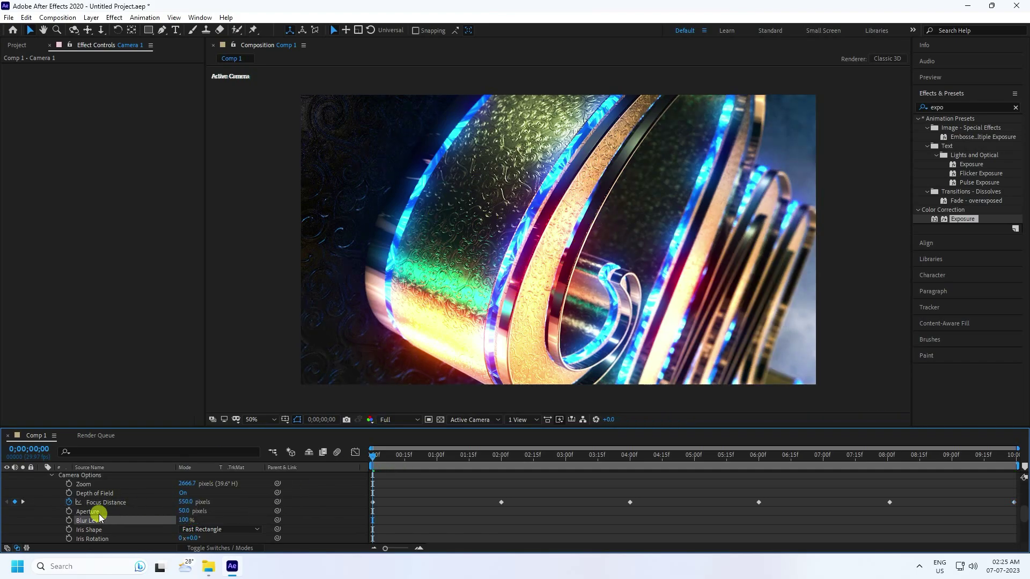
scroll(99, 512, "up", 2)
left_click(41, 476)
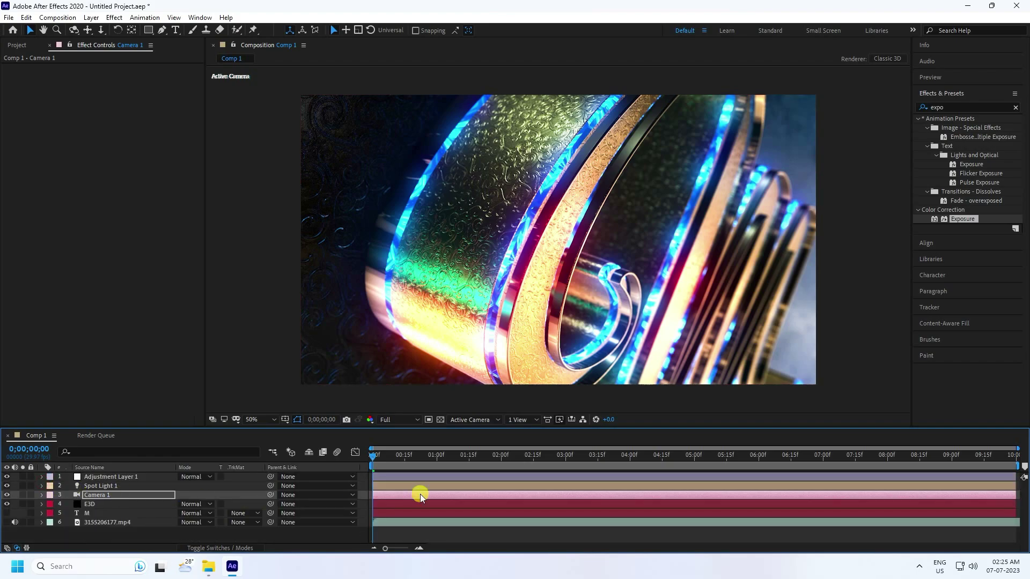
key("space")
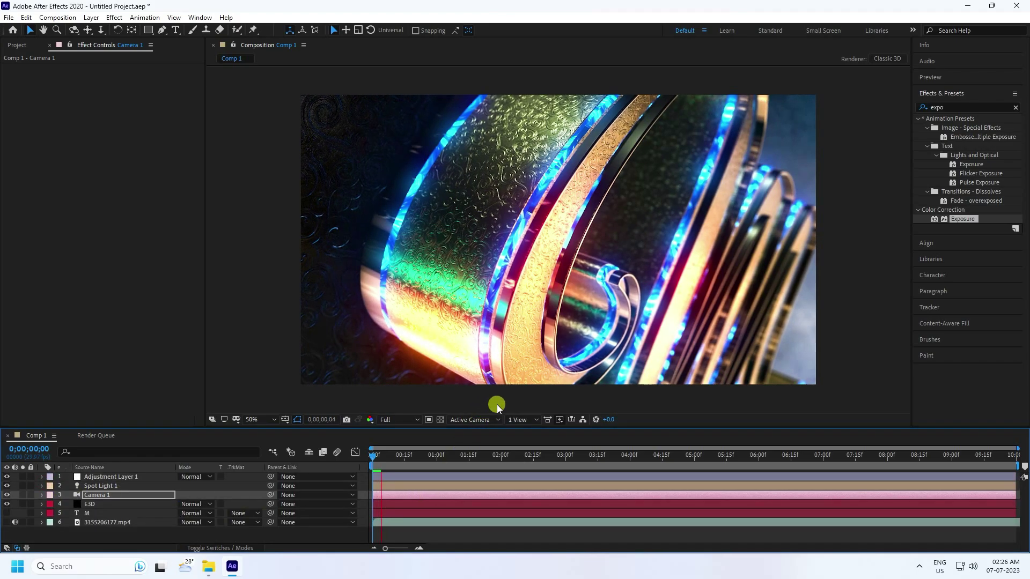